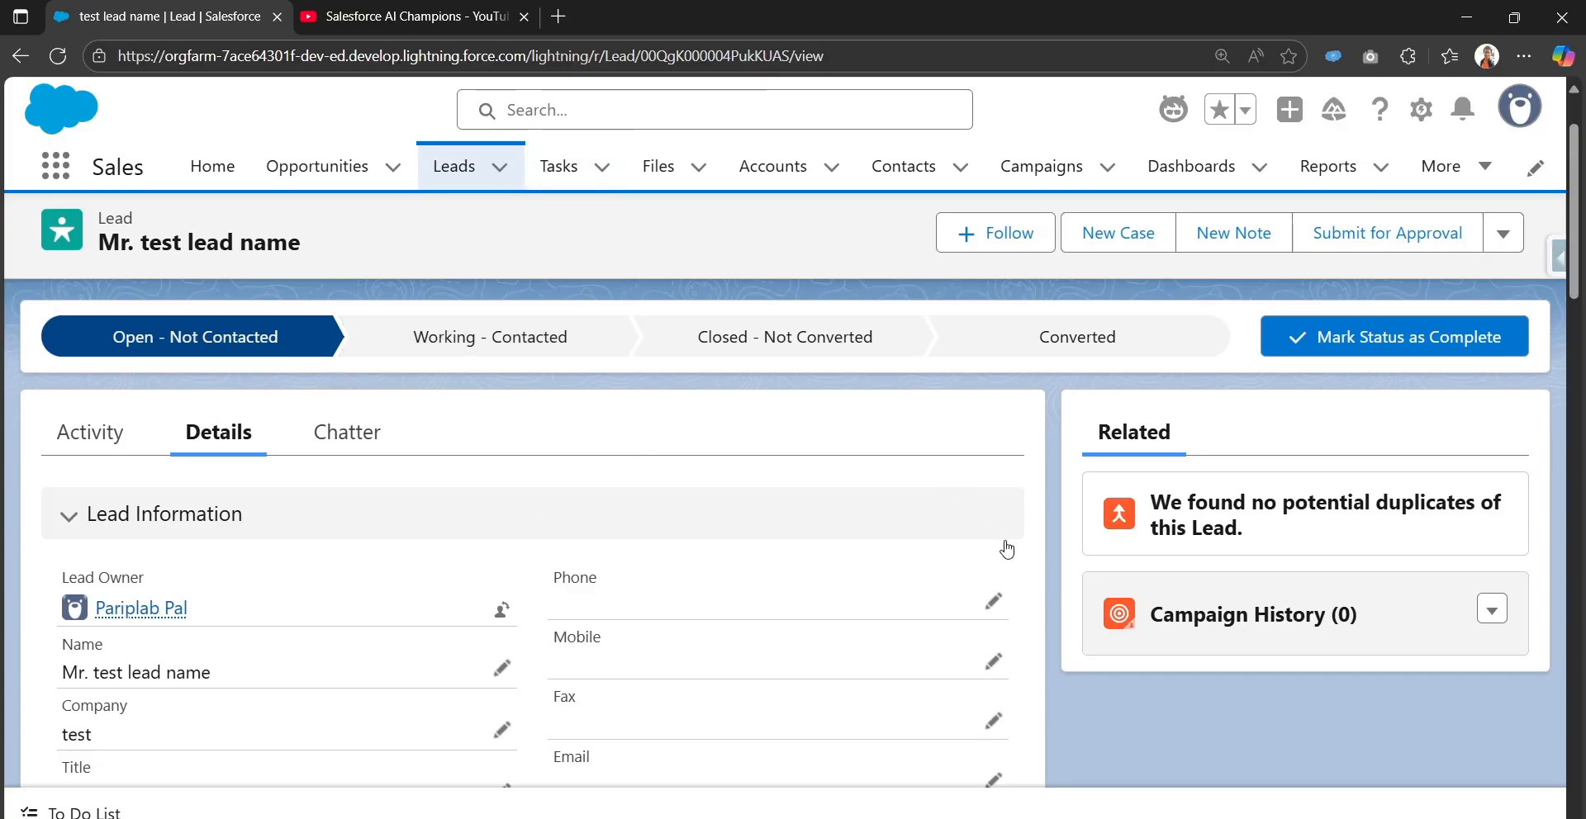
From the lead record's Setup menu, open the Lead object's details in Object Manager in a new tab
{"action": "left_click", "coordinate": [1418, 110]}
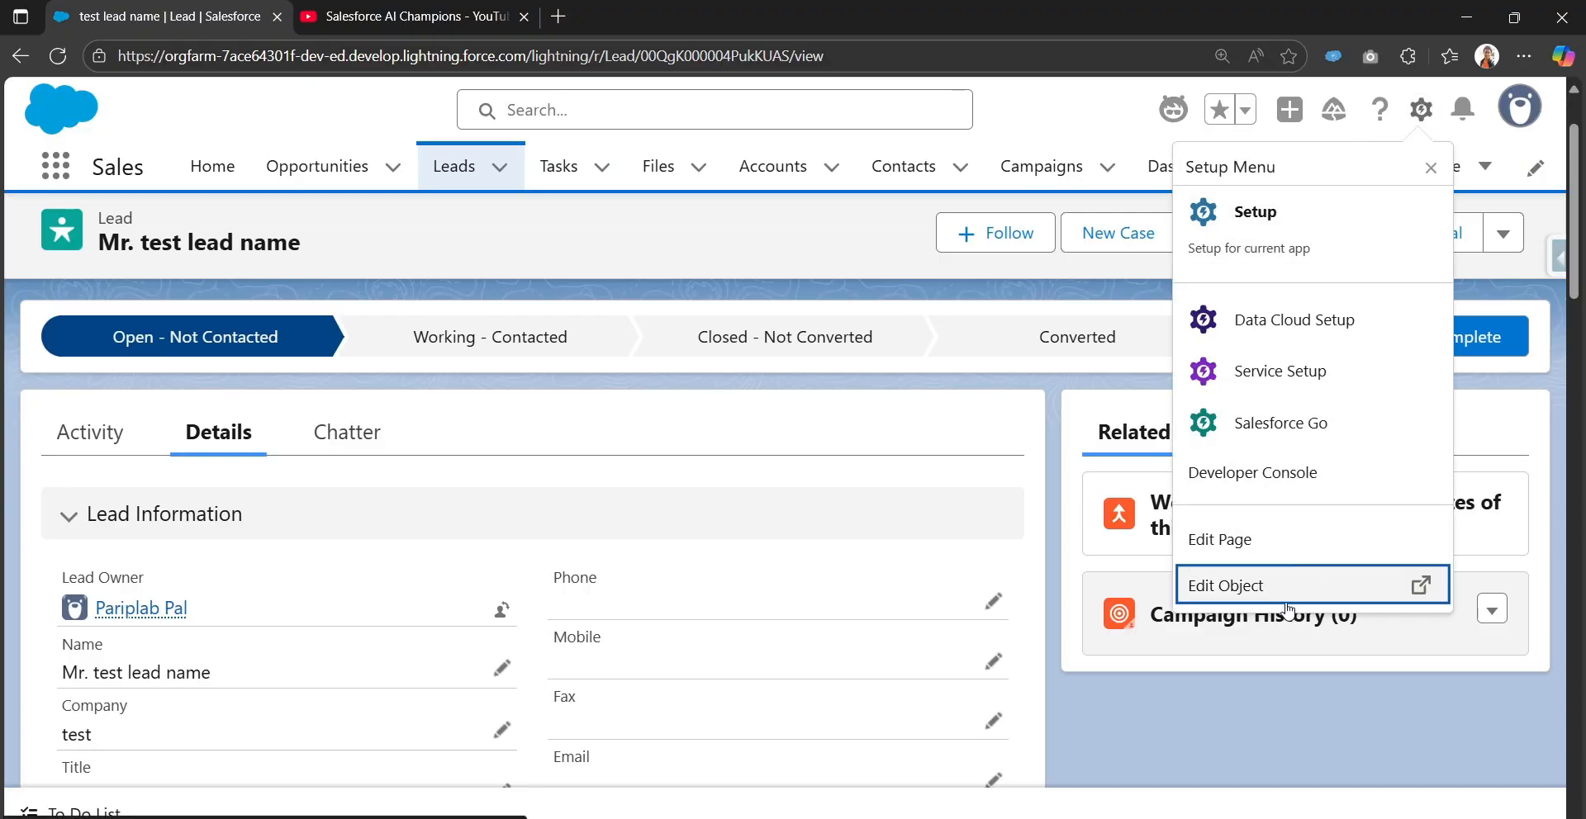
{"action": "left_click", "coordinate": [1242, 588]}
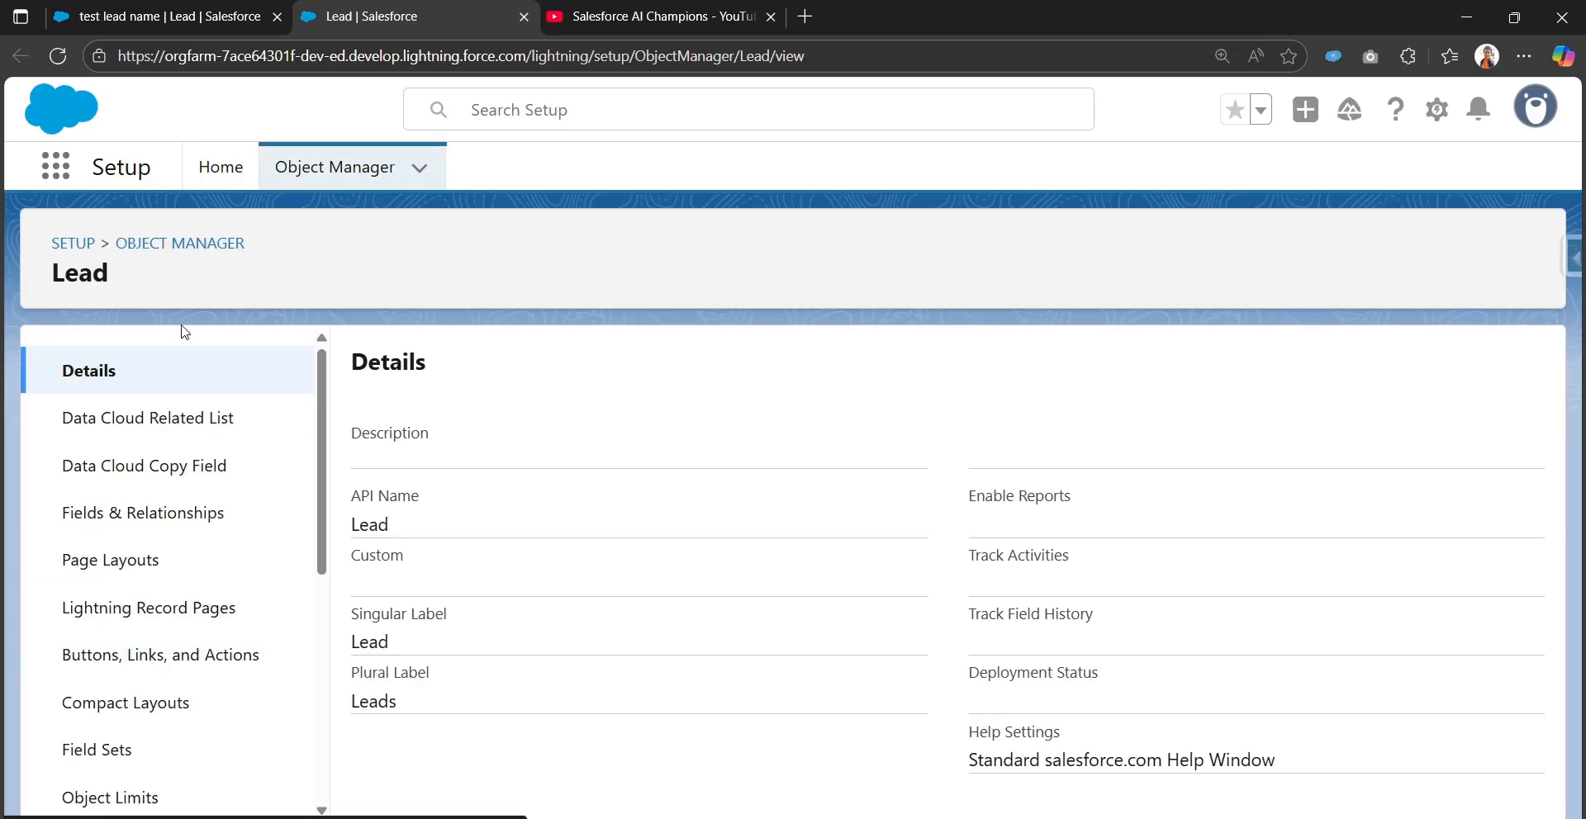
Go to the Lead object's Record Types list and start a new Lead record type
{"action": "scroll", "coordinate": [184, 694], "scroll_direction": "down", "scroll_amount": 3}
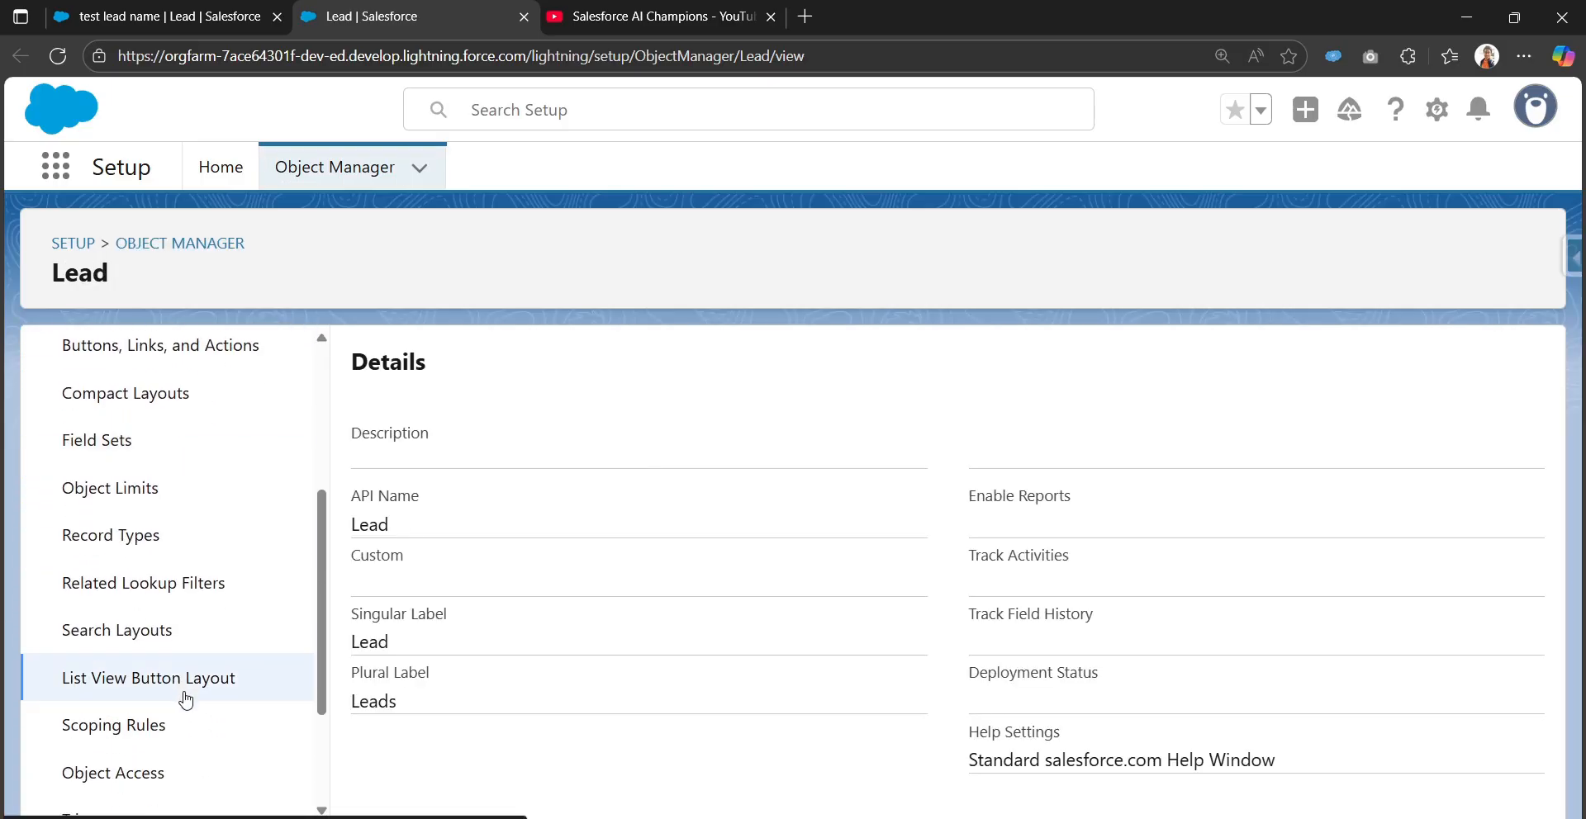
{"action": "left_click", "coordinate": [135, 545]}
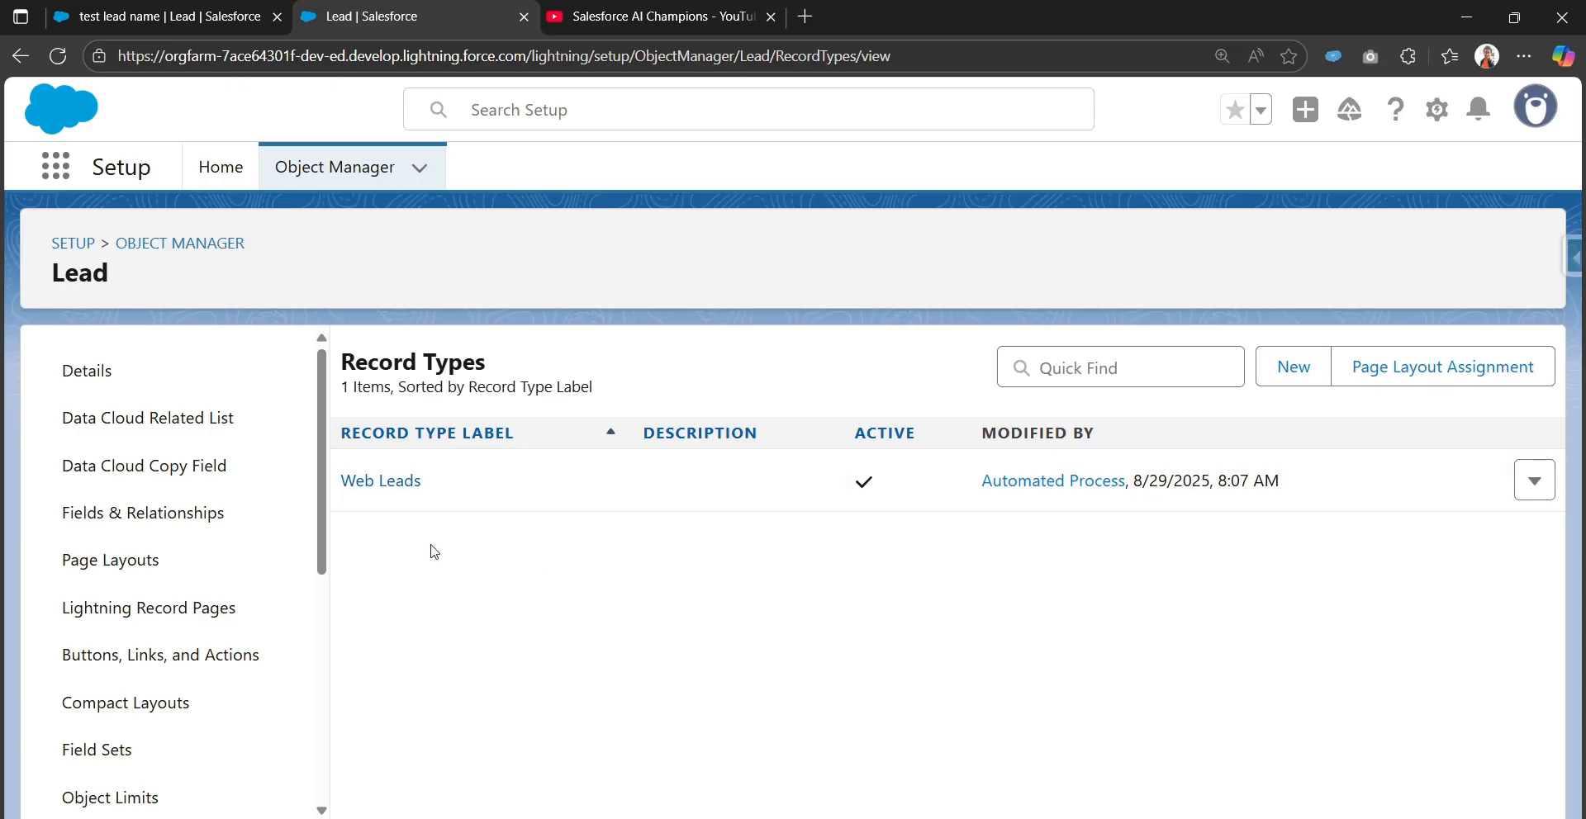
{"action": "left_click", "coordinate": [1307, 371]}
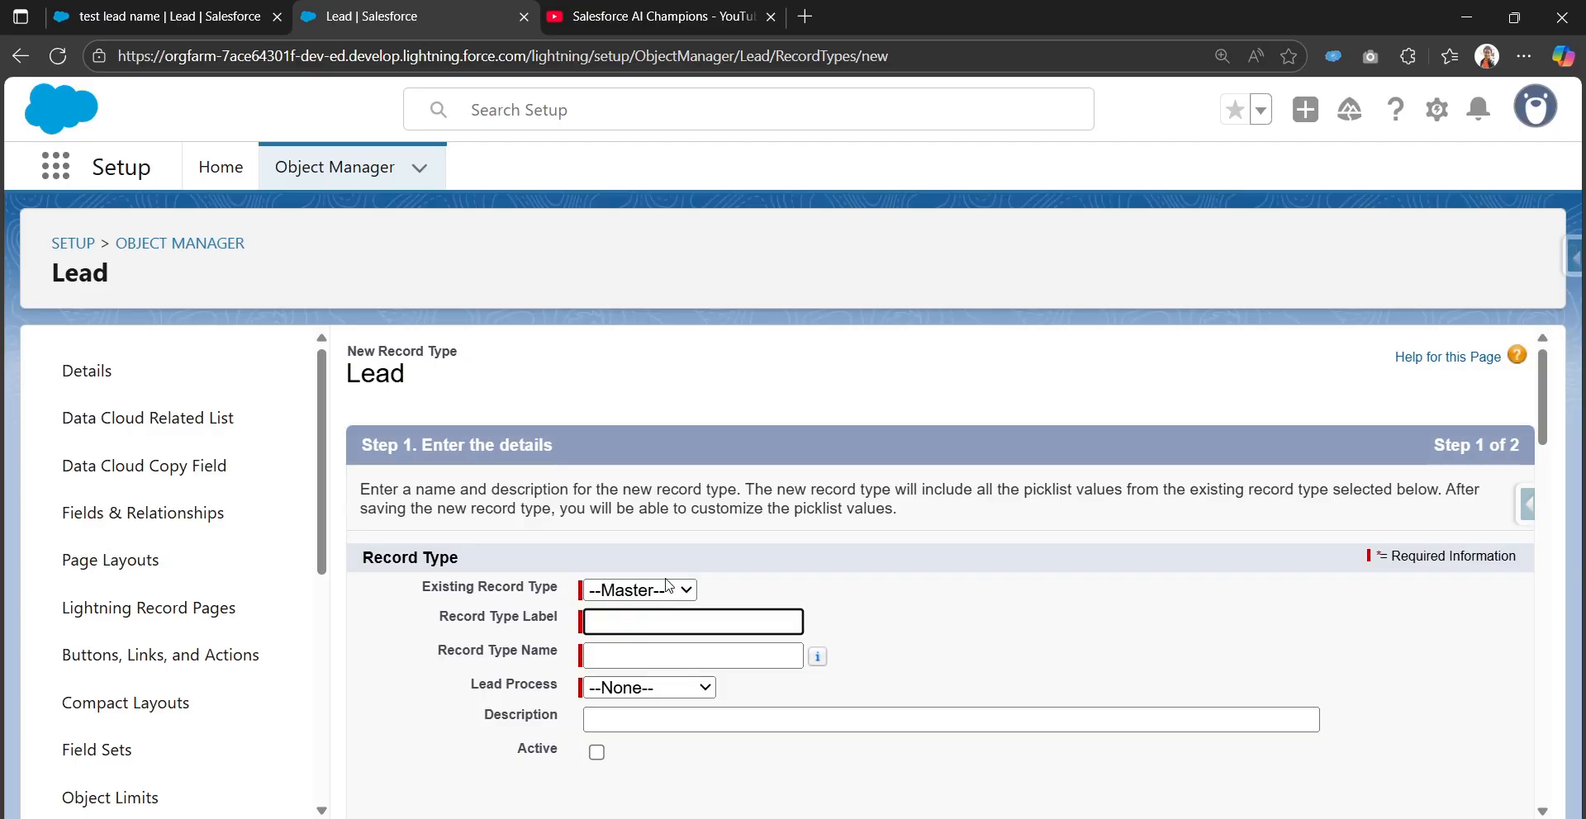
{"action": "left_click", "coordinate": [670, 589]}
{"action": "left_click", "coordinate": [754, 574]}
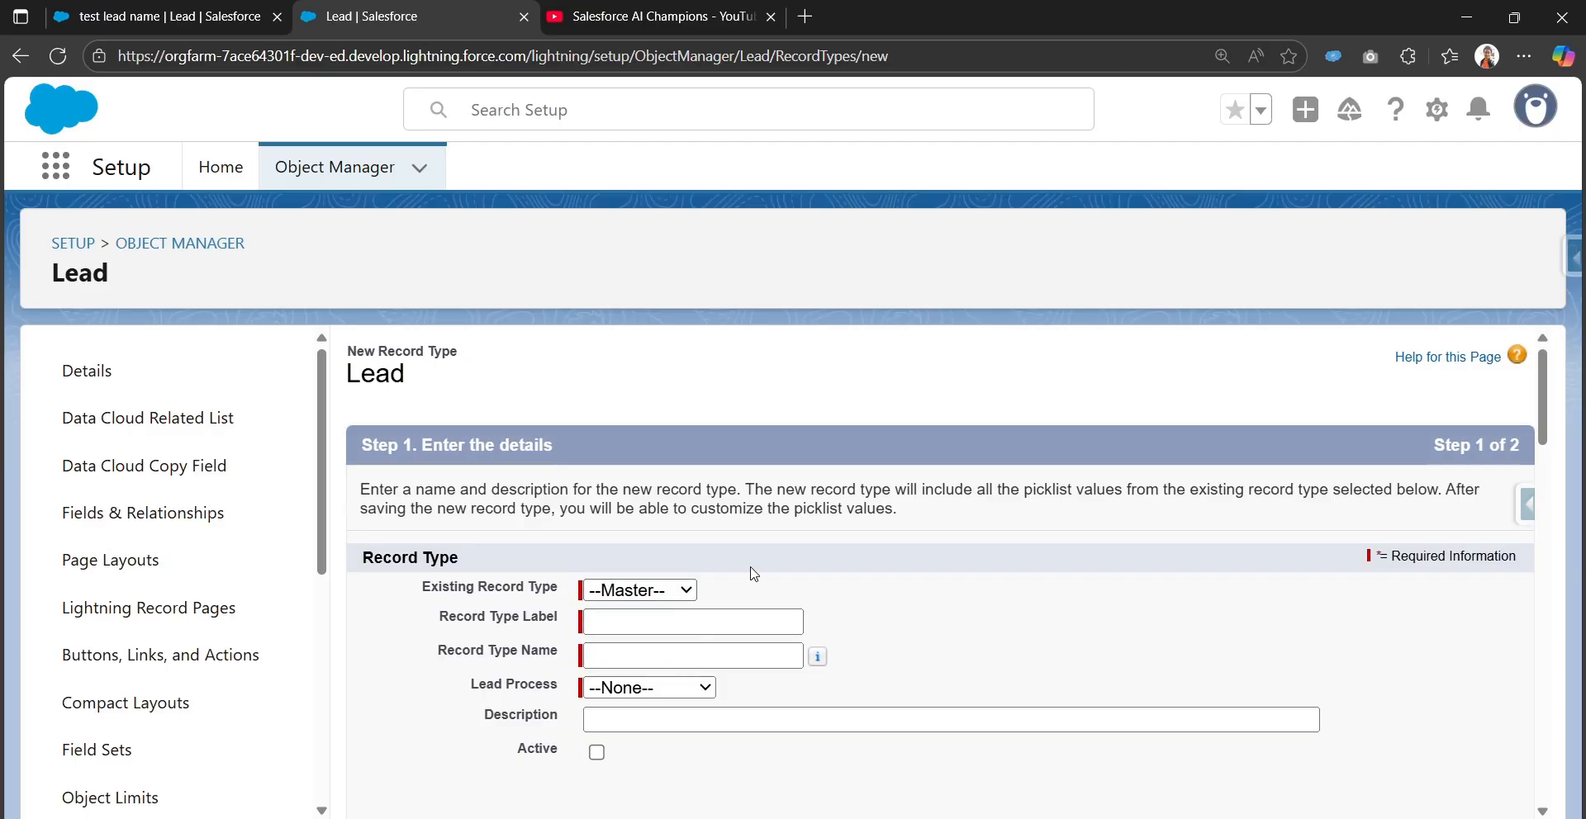
{"action": "scroll", "coordinate": [753, 573], "scroll_direction": "down", "scroll_amount": 1}
{"action": "left_click", "coordinate": [663, 492]}
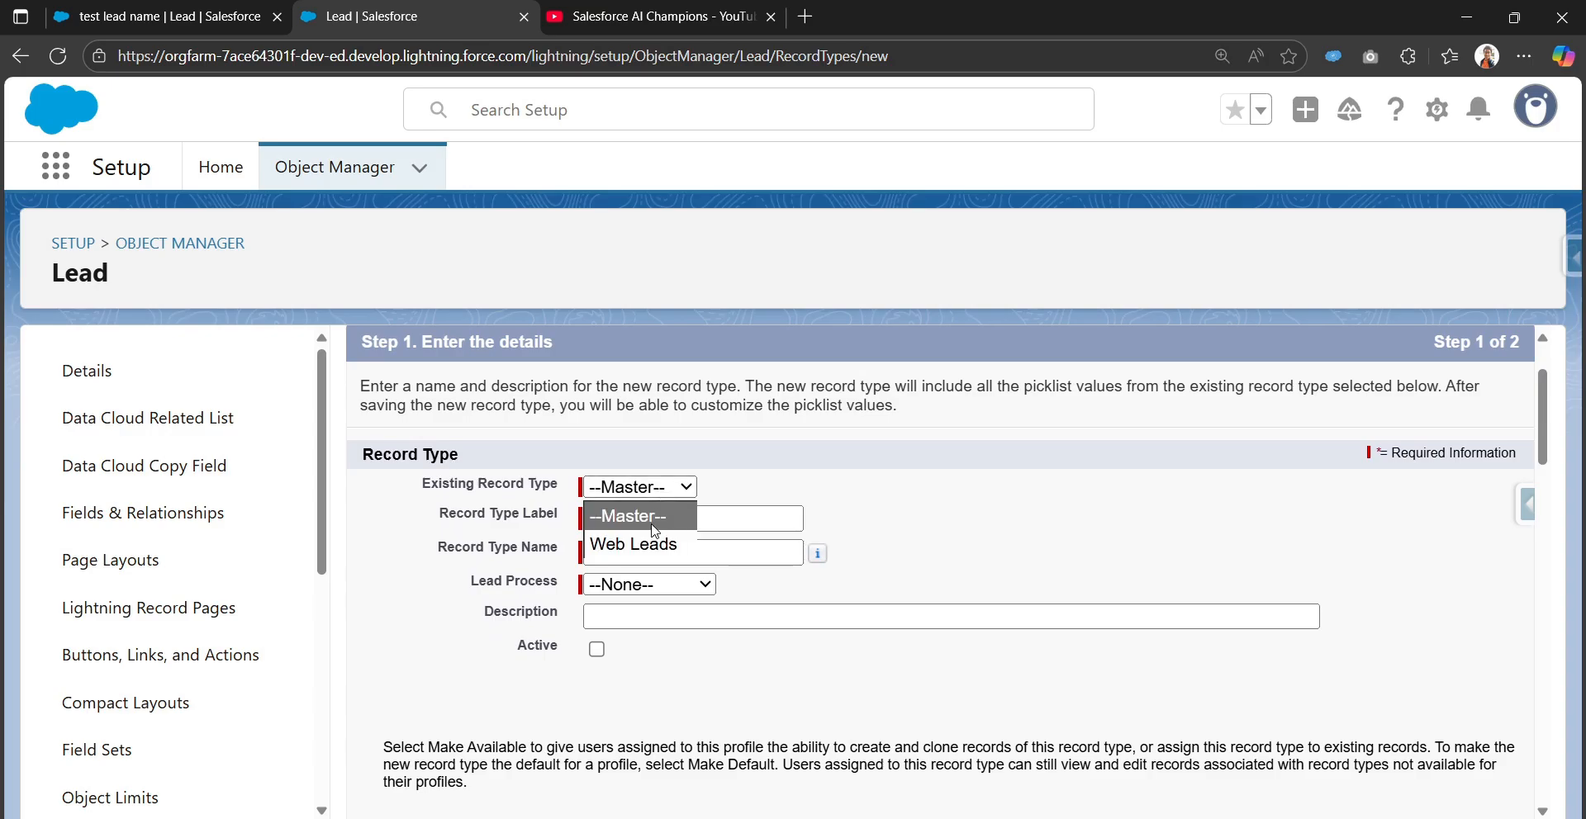
{"action": "left_click", "coordinate": [631, 543]}
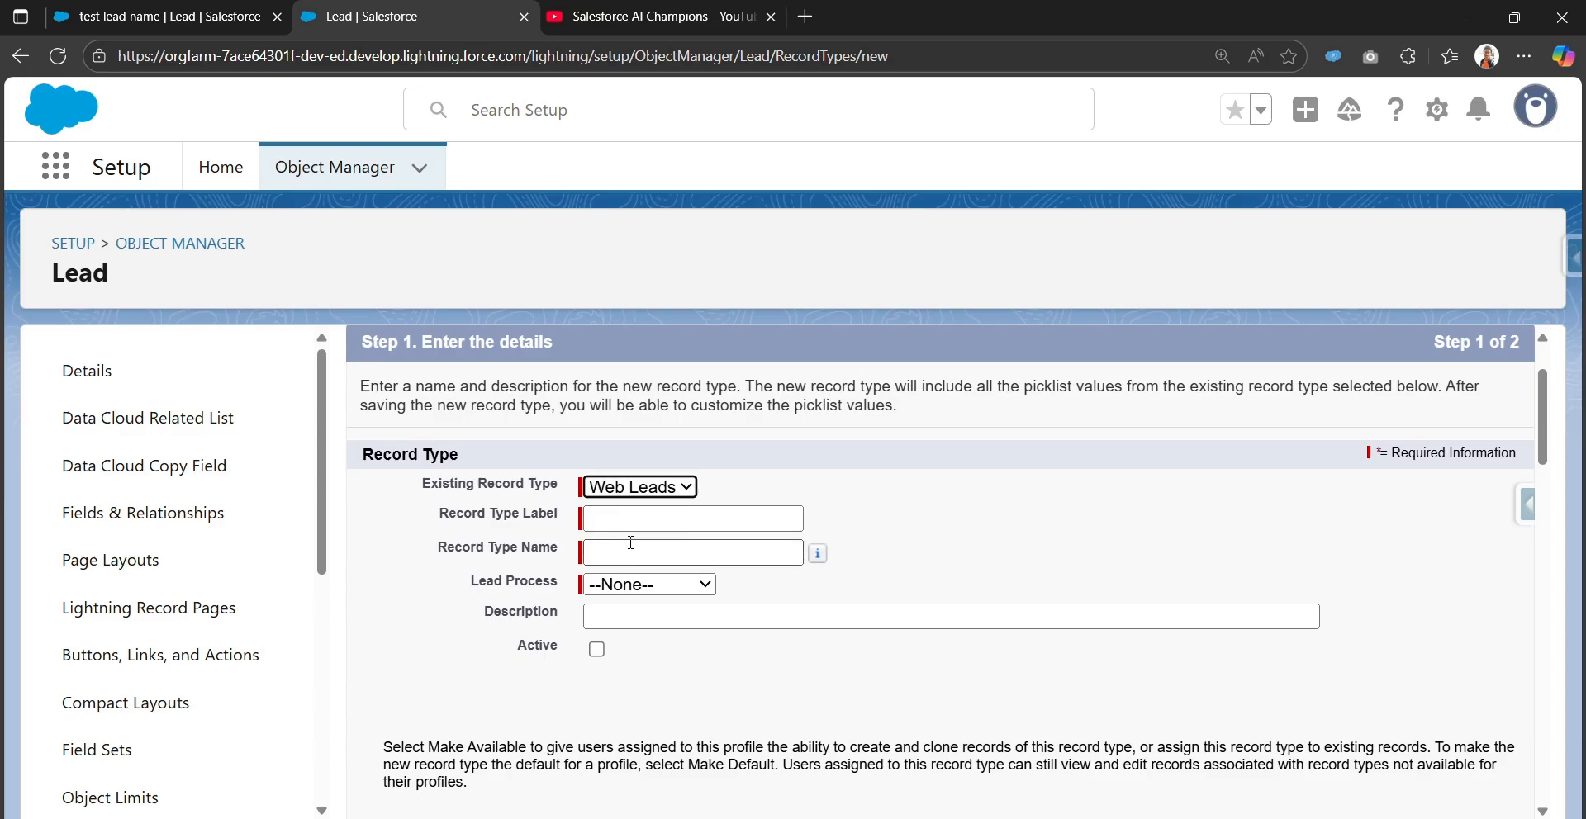
{"action": "left_click", "coordinate": [663, 488]}
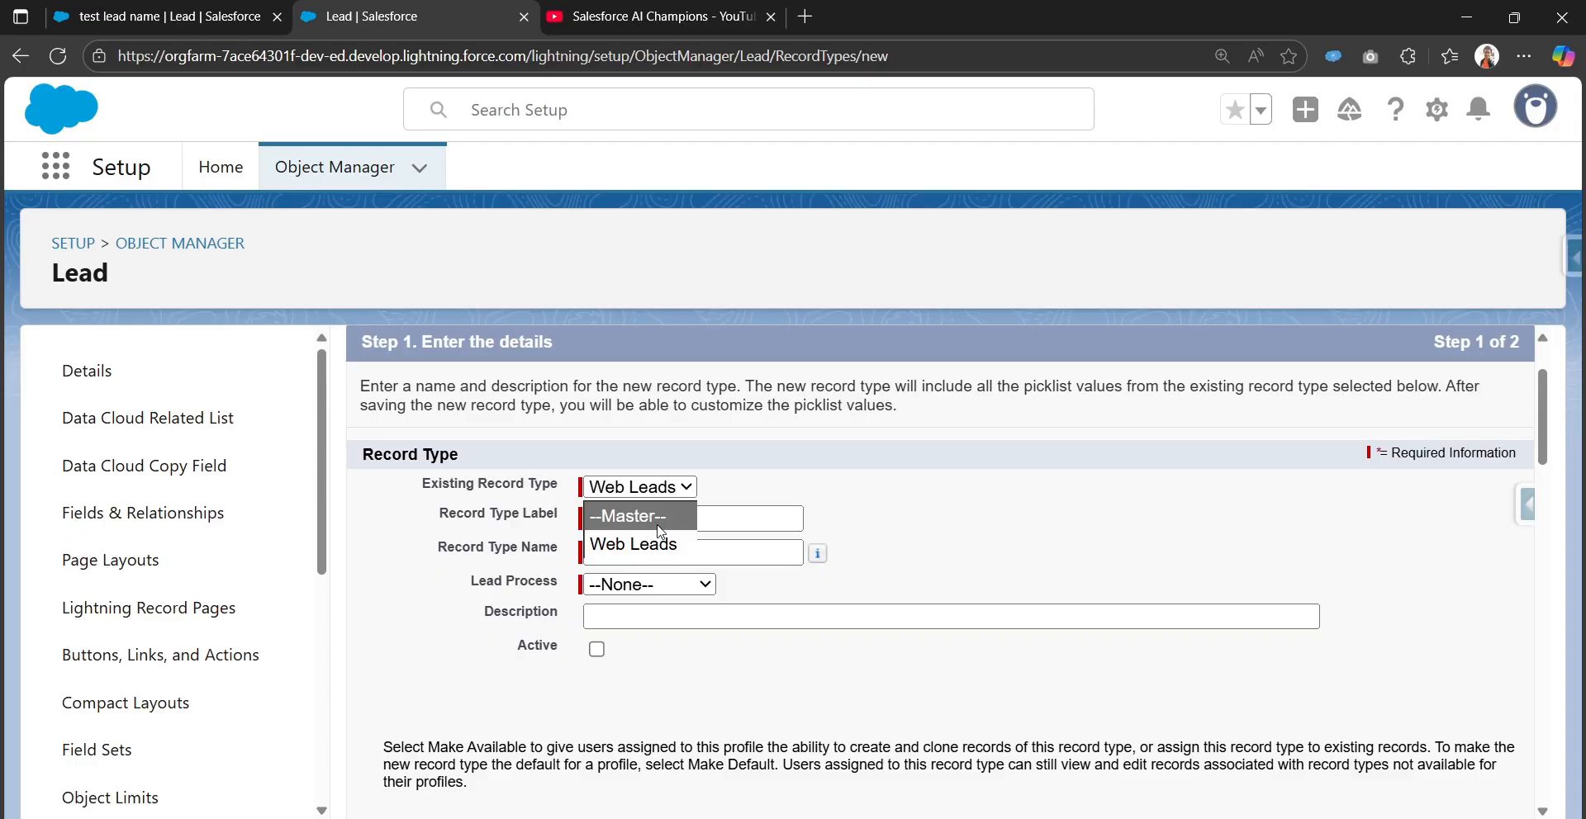
{"action": "left_click", "coordinate": [659, 525]}
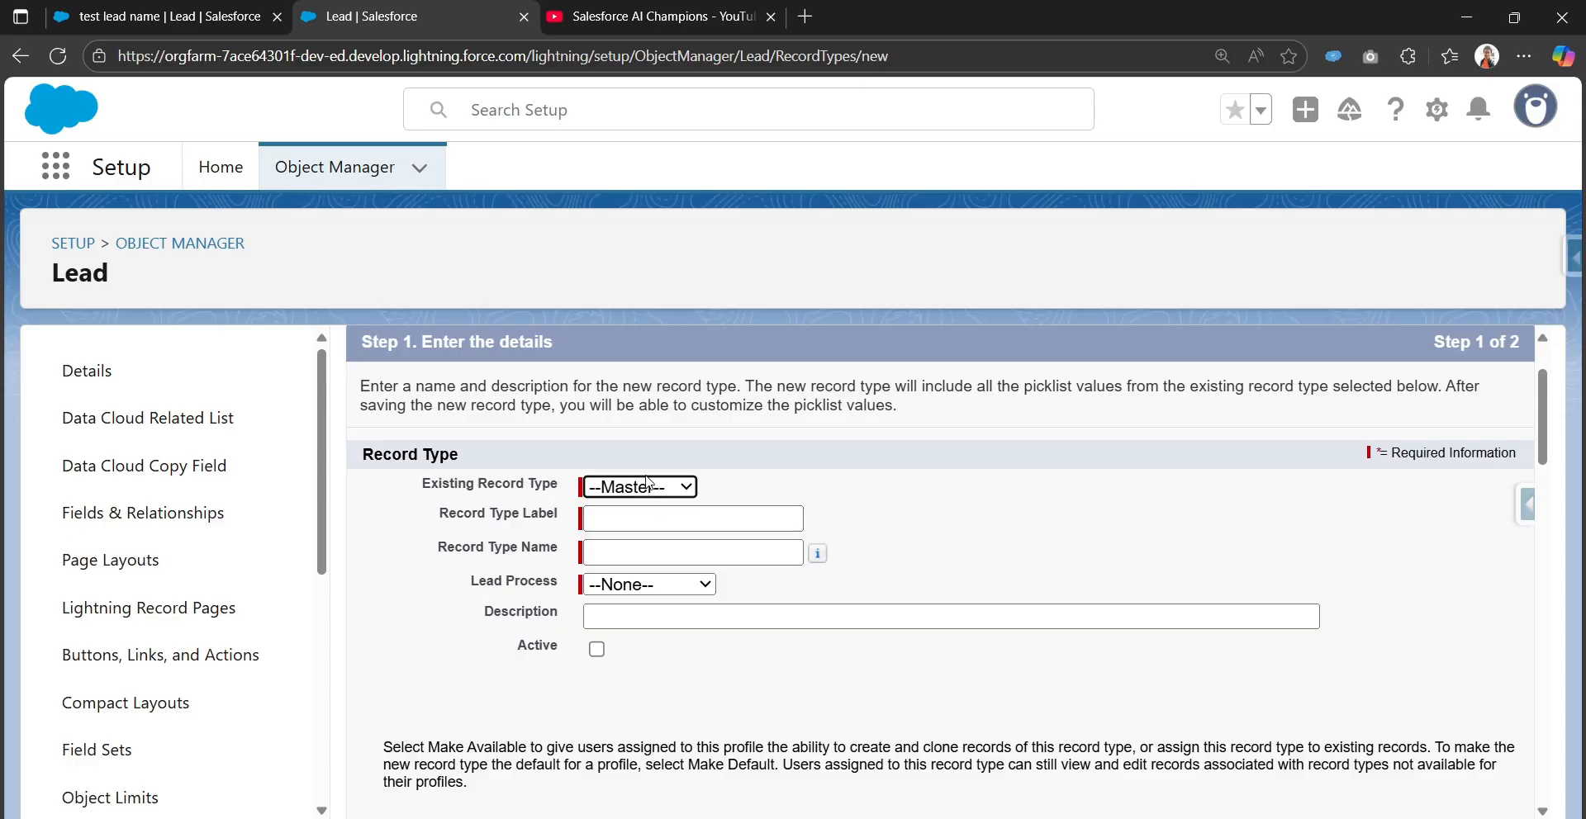
{"action": "left_click", "coordinate": [648, 486]}
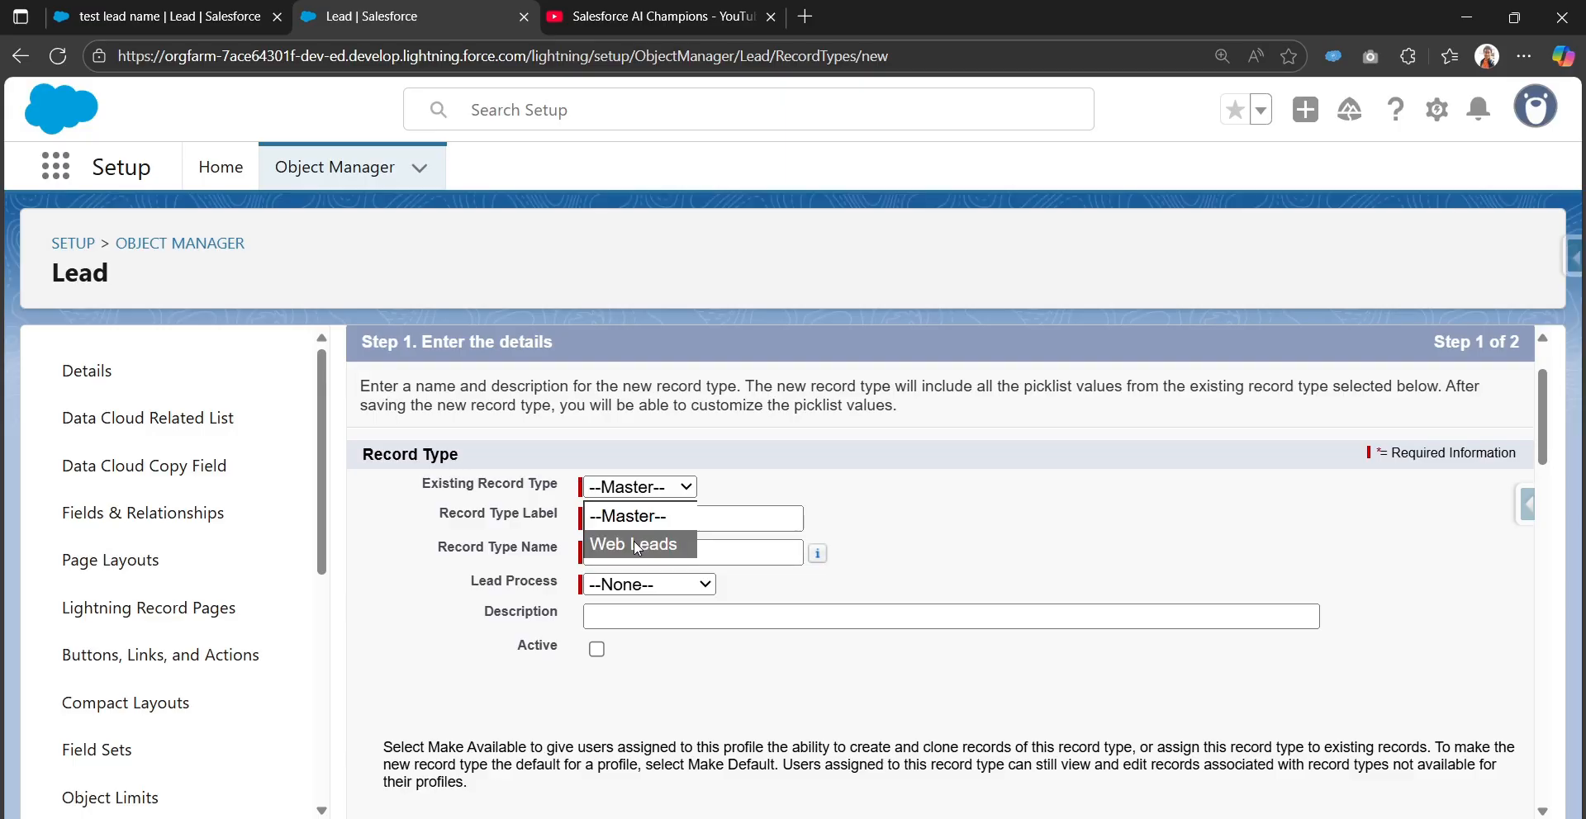
{"action": "left_click", "coordinate": [752, 481]}
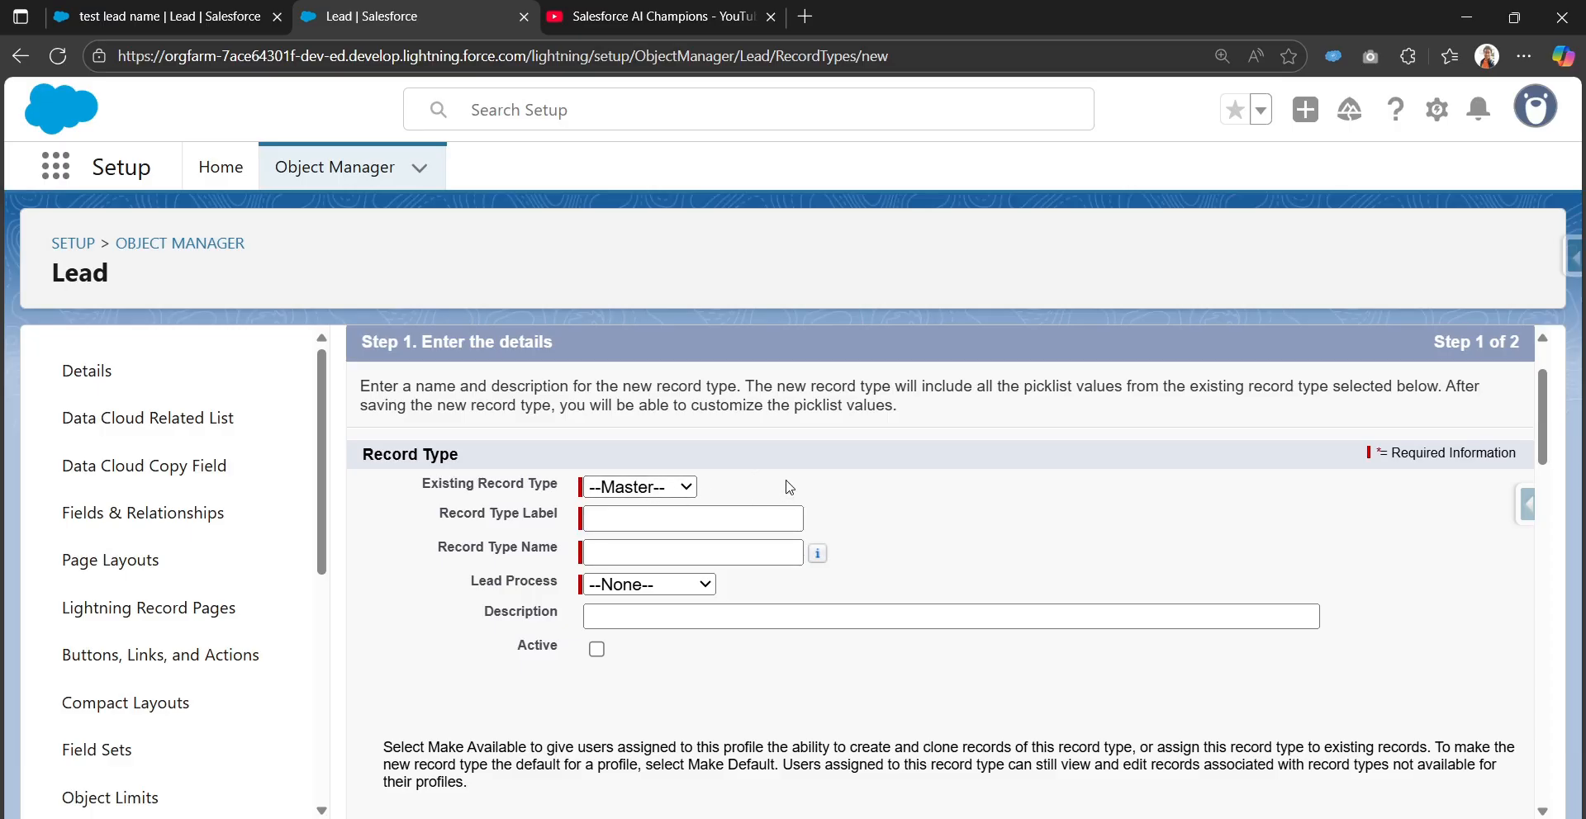
{"action": "scroll", "coordinate": [578, 492], "scroll_direction": "up", "scroll_amount": 2}
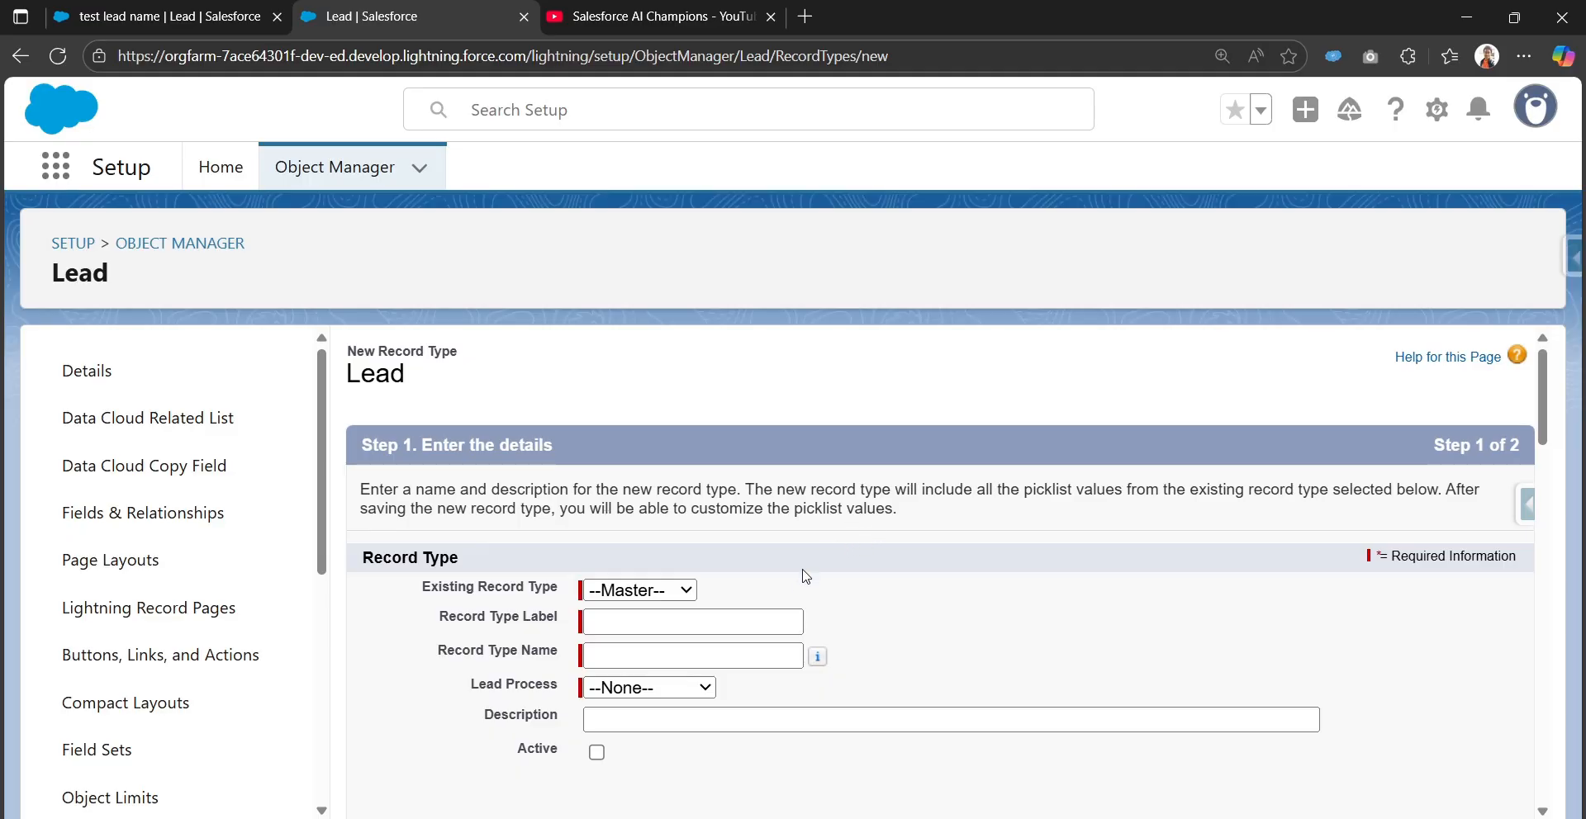
{"action": "scroll", "coordinate": [798, 583], "scroll_direction": "down", "scroll_amount": 1}
Label the record type 'Partner Lead' (API name Partner_Lead) and assign it the Lead Process
{"action": "left_click", "coordinate": [687, 518]}
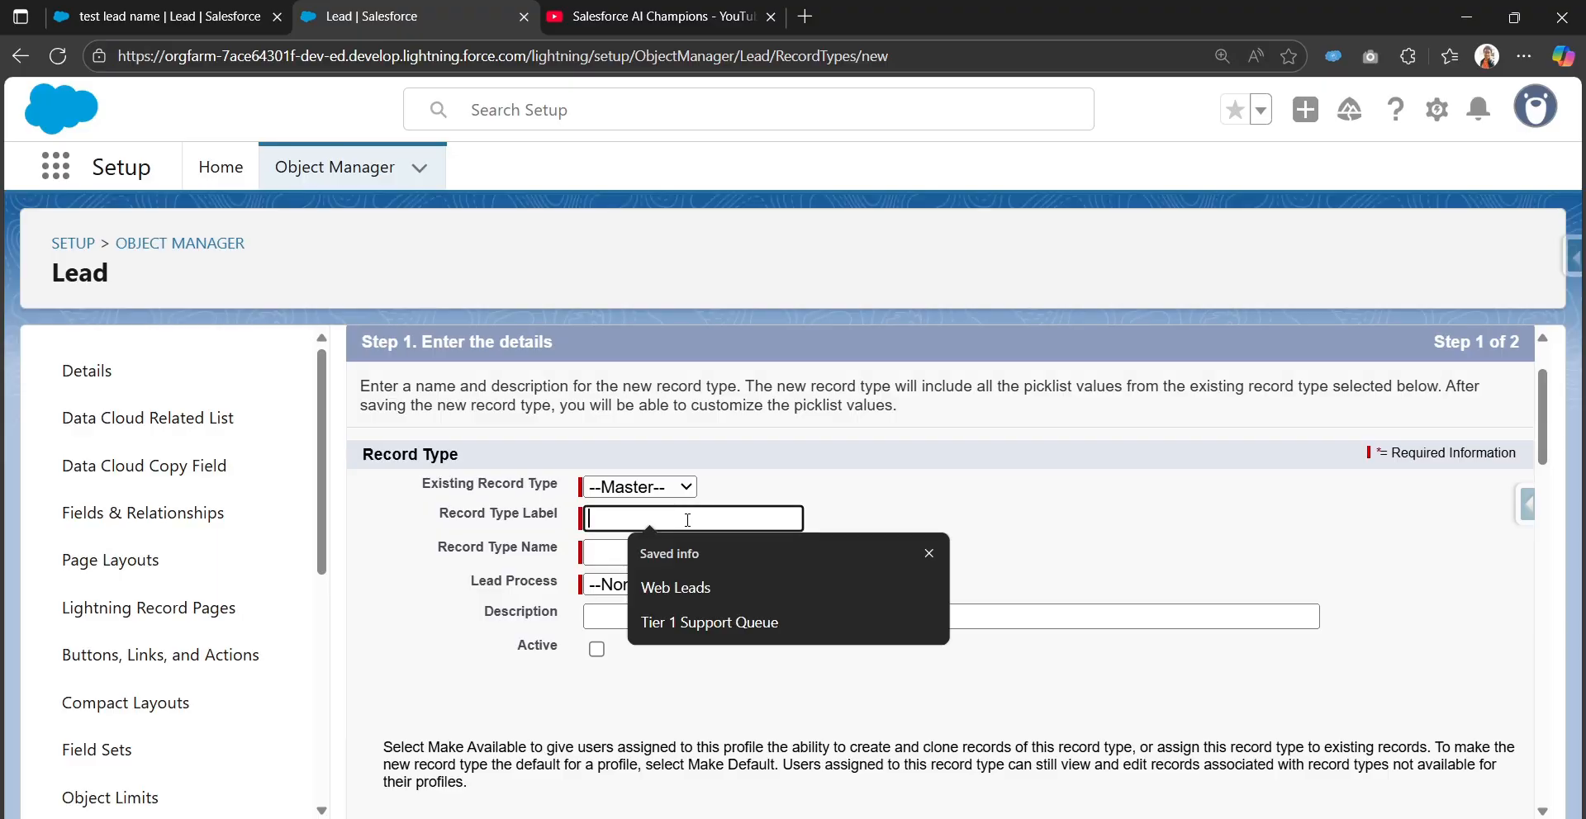
{"action": "type", "text": "Part"}
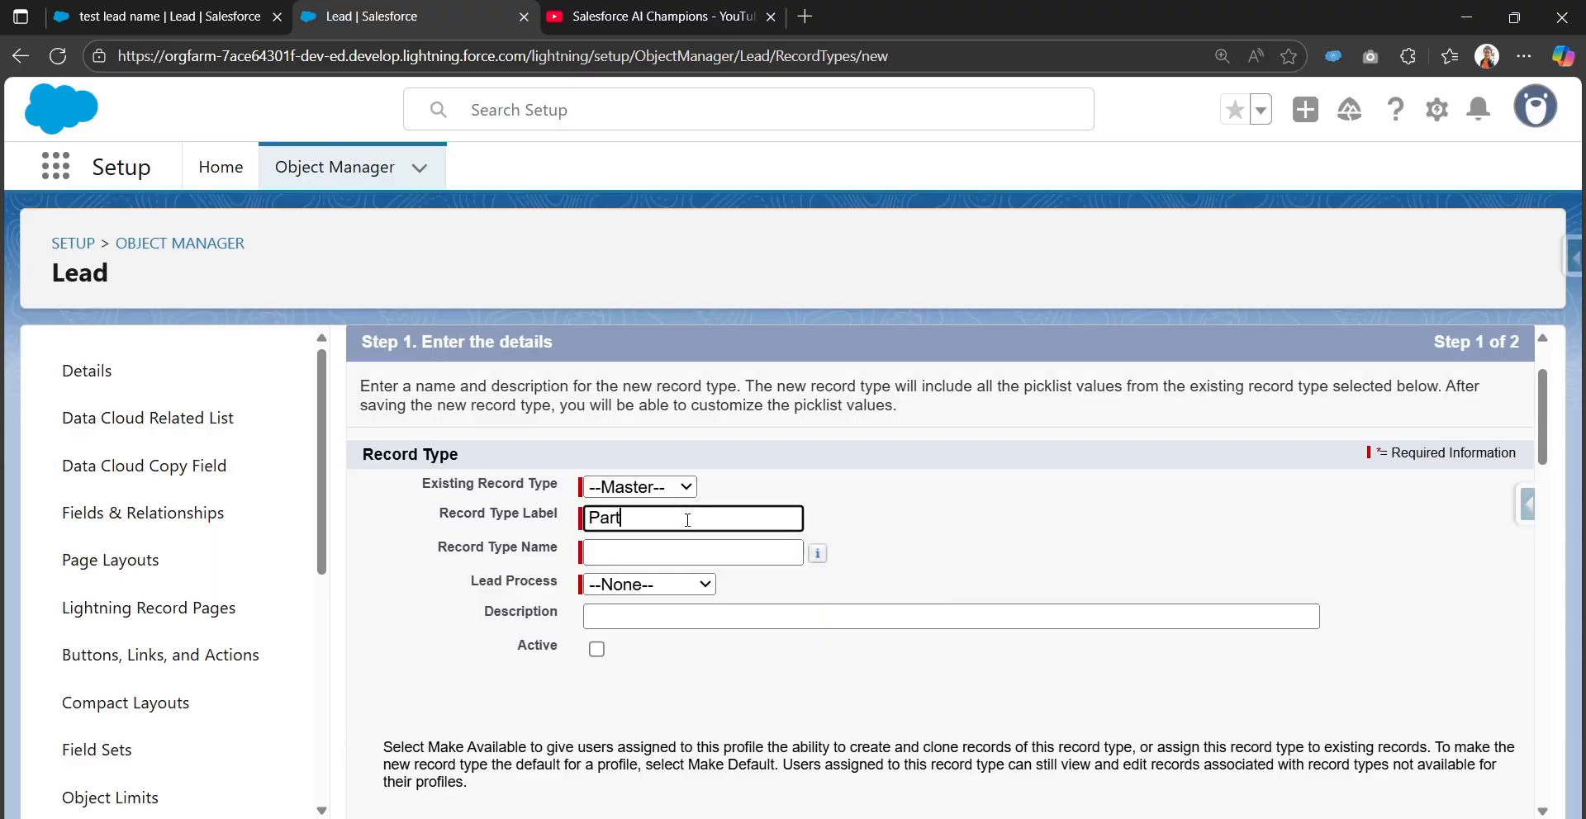
{"action": "type", "text": "ner Lead"}
{"action": "key", "text": "Tab"}
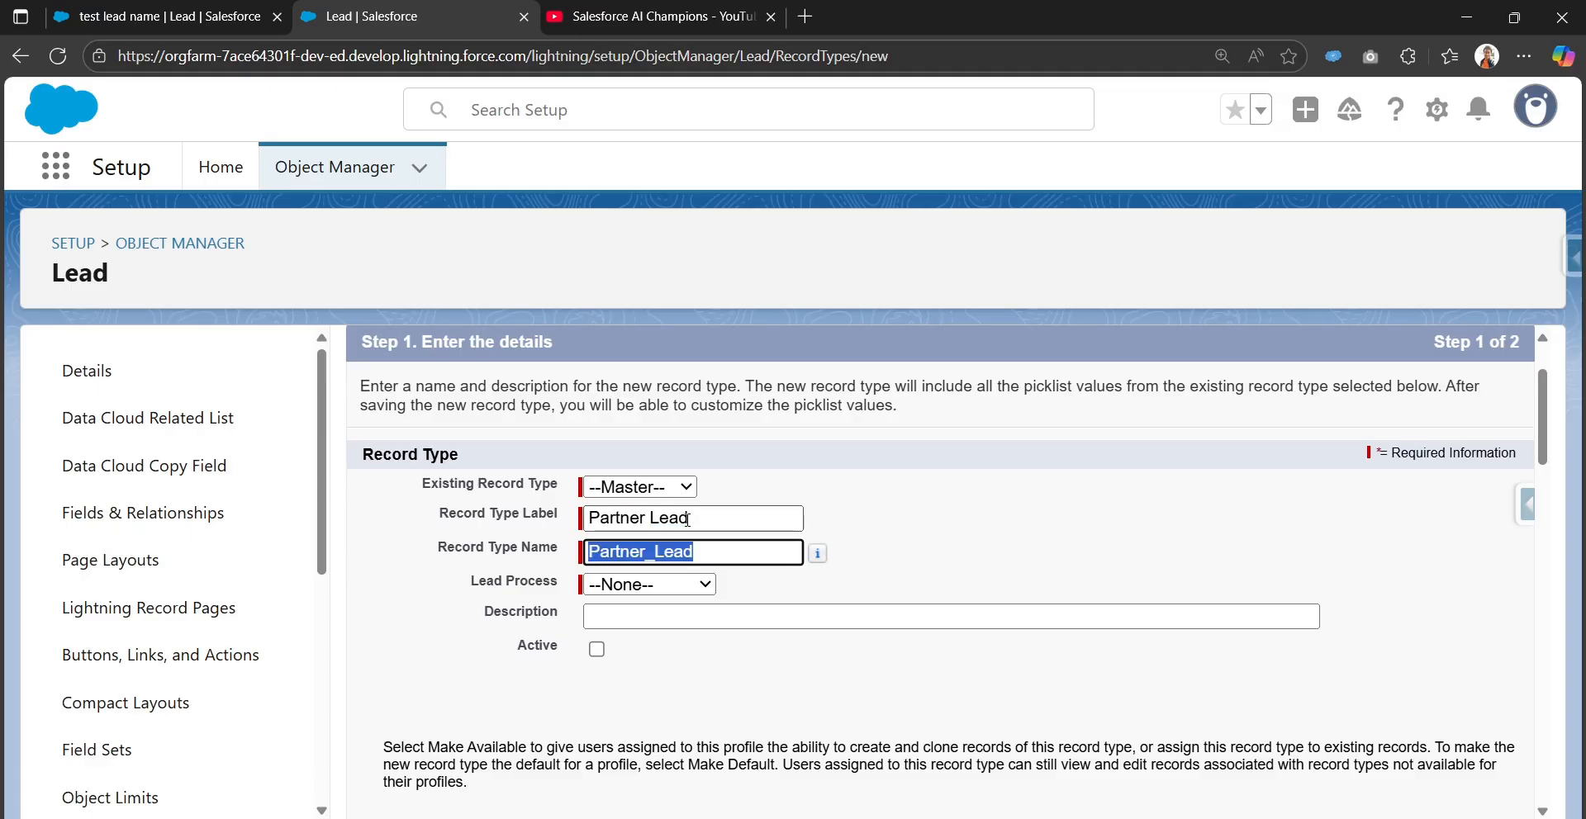
{"action": "left_click", "coordinate": [625, 586]}
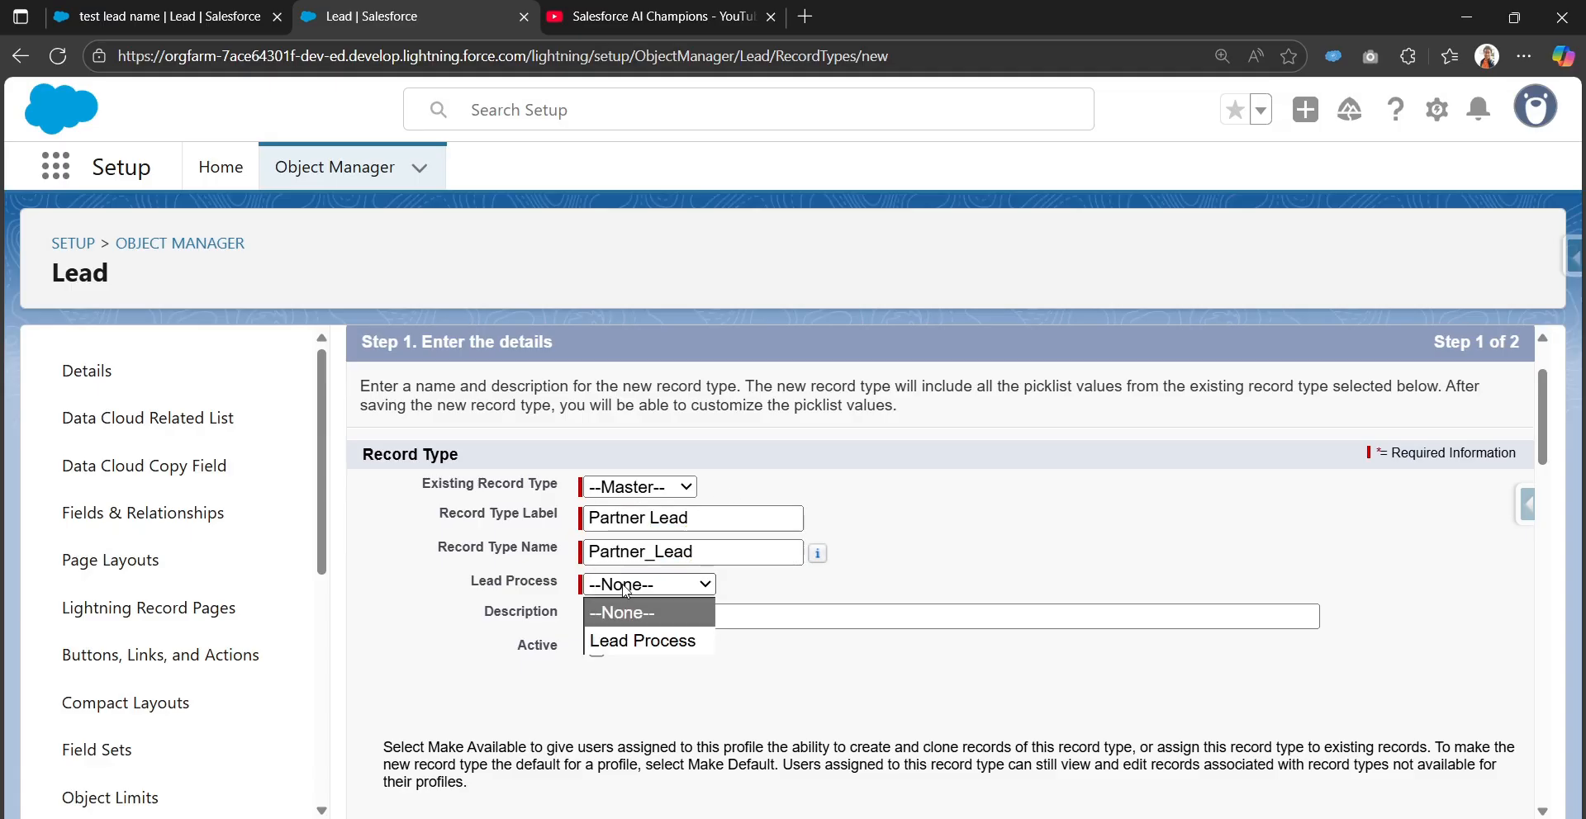
{"action": "left_click", "coordinate": [655, 651]}
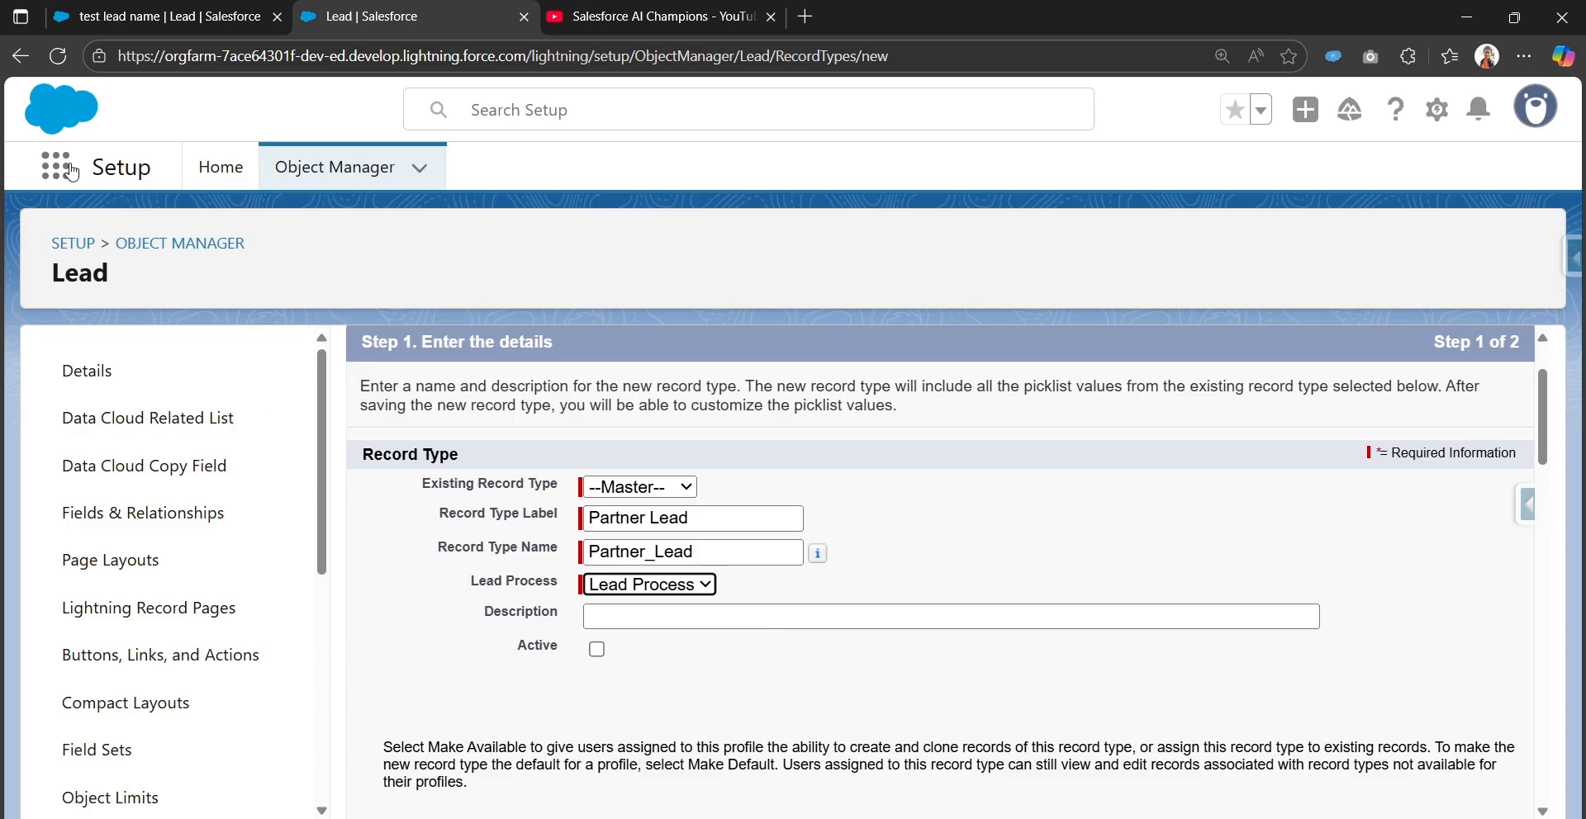
In a new Setup tab, find Lead Processes with Quick Find 'lead pro' and open Lead Process
{"action": "left_click", "coordinate": [1437, 109]}
{"action": "left_click", "coordinate": [1272, 213]}
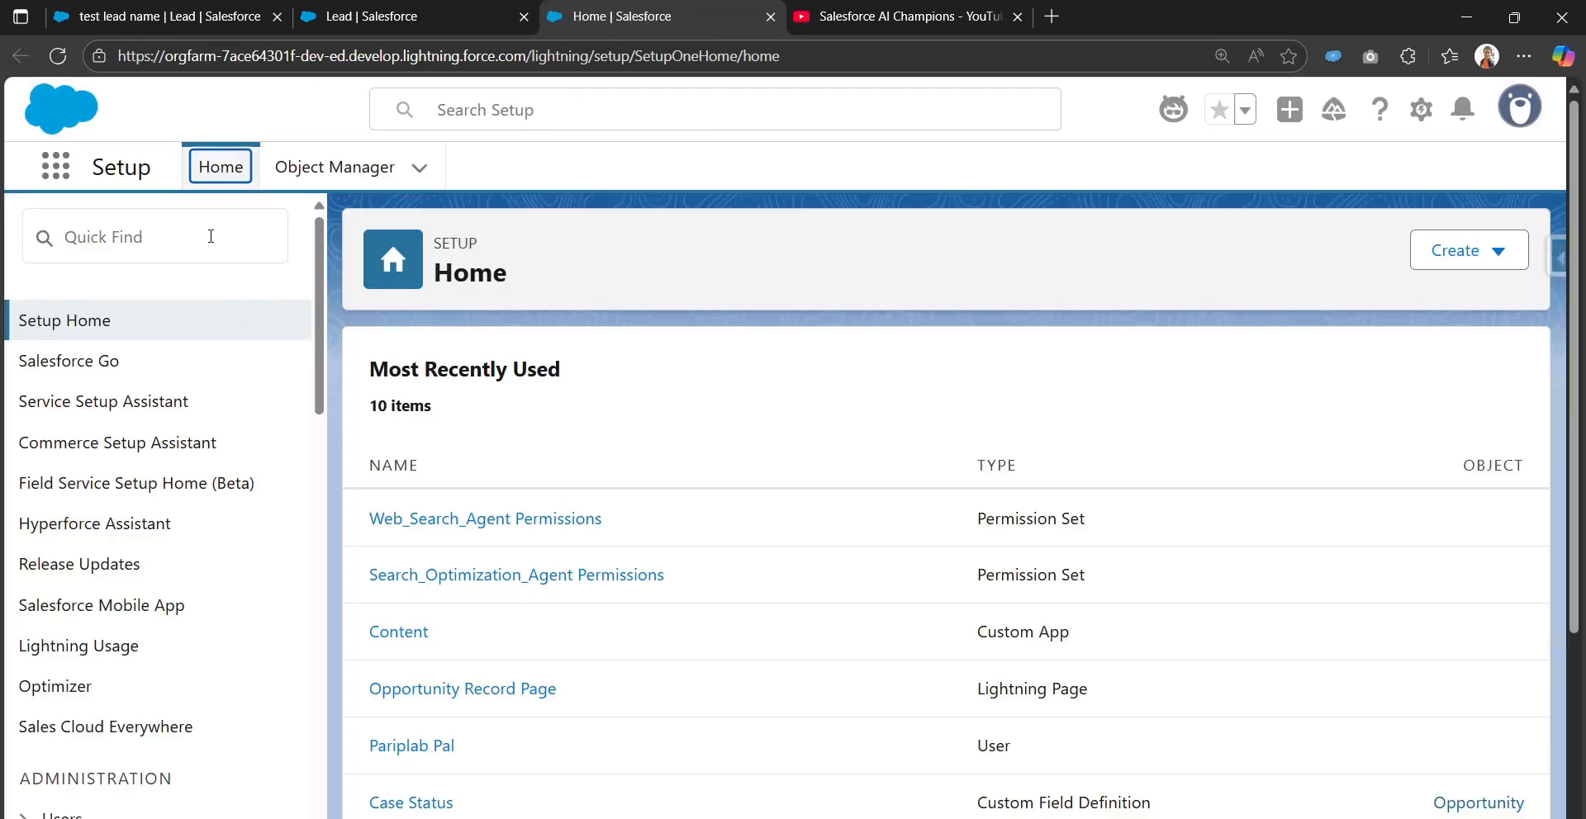
{"action": "left_click", "coordinate": [212, 236]}
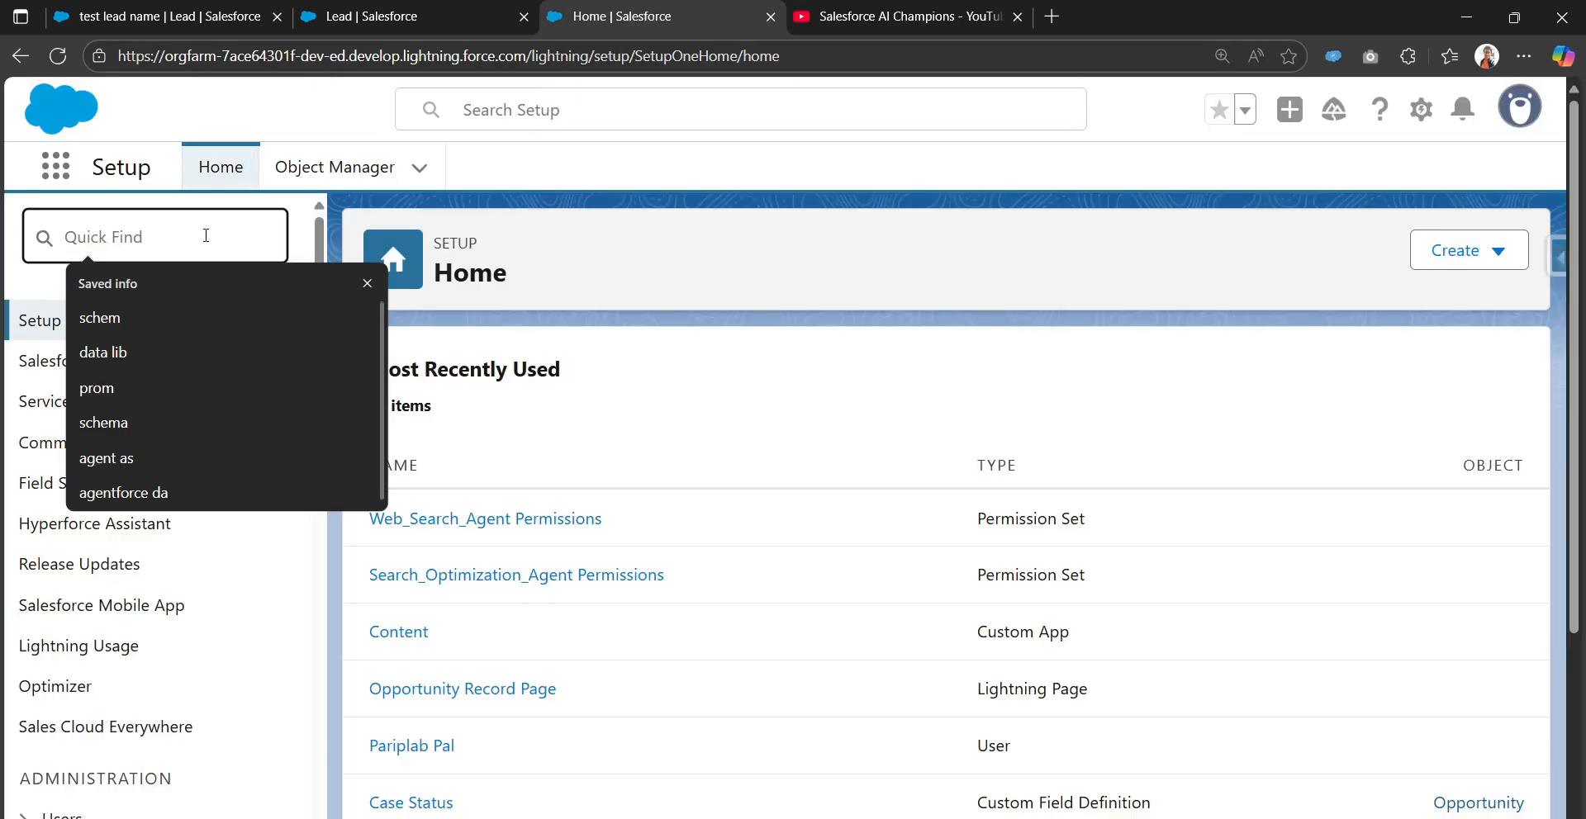
{"action": "type", "text": "lead p"}
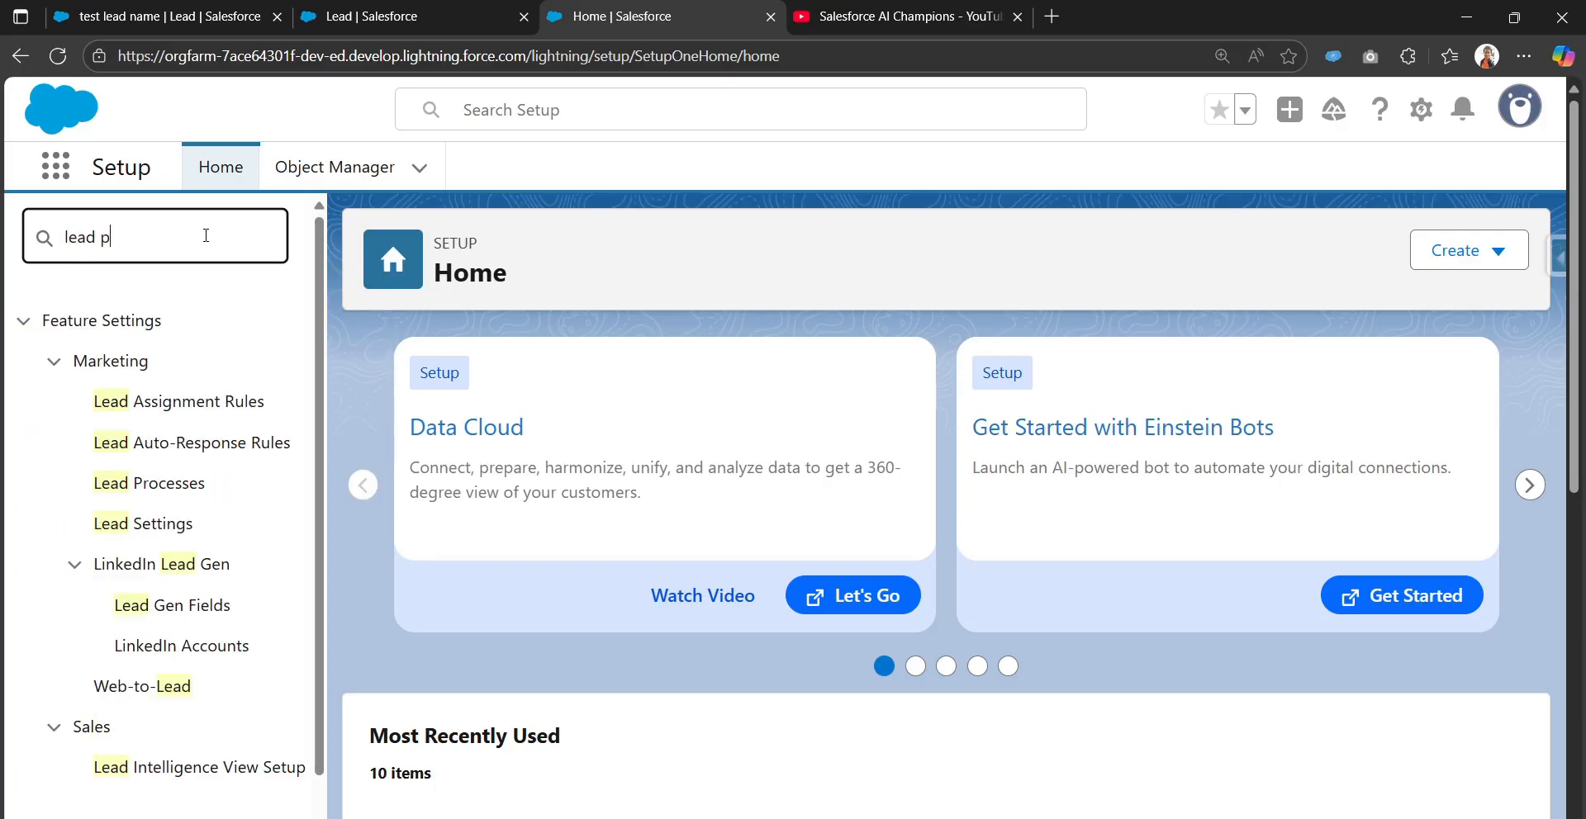
{"action": "type", "text": "ro"}
{"action": "left_click", "coordinate": [157, 409]}
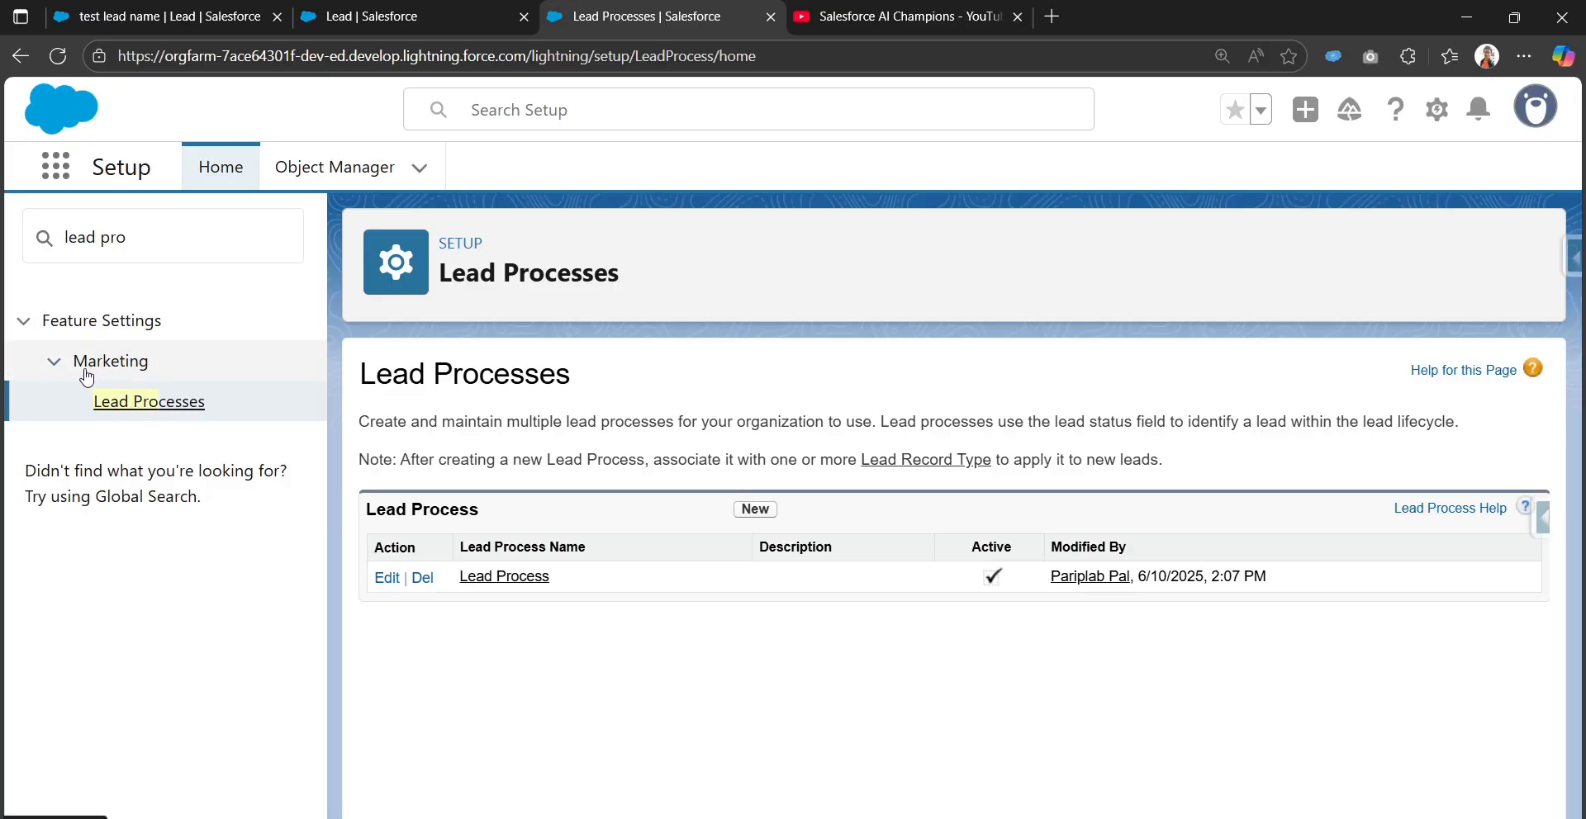
{"action": "left_click", "coordinate": [499, 579]}
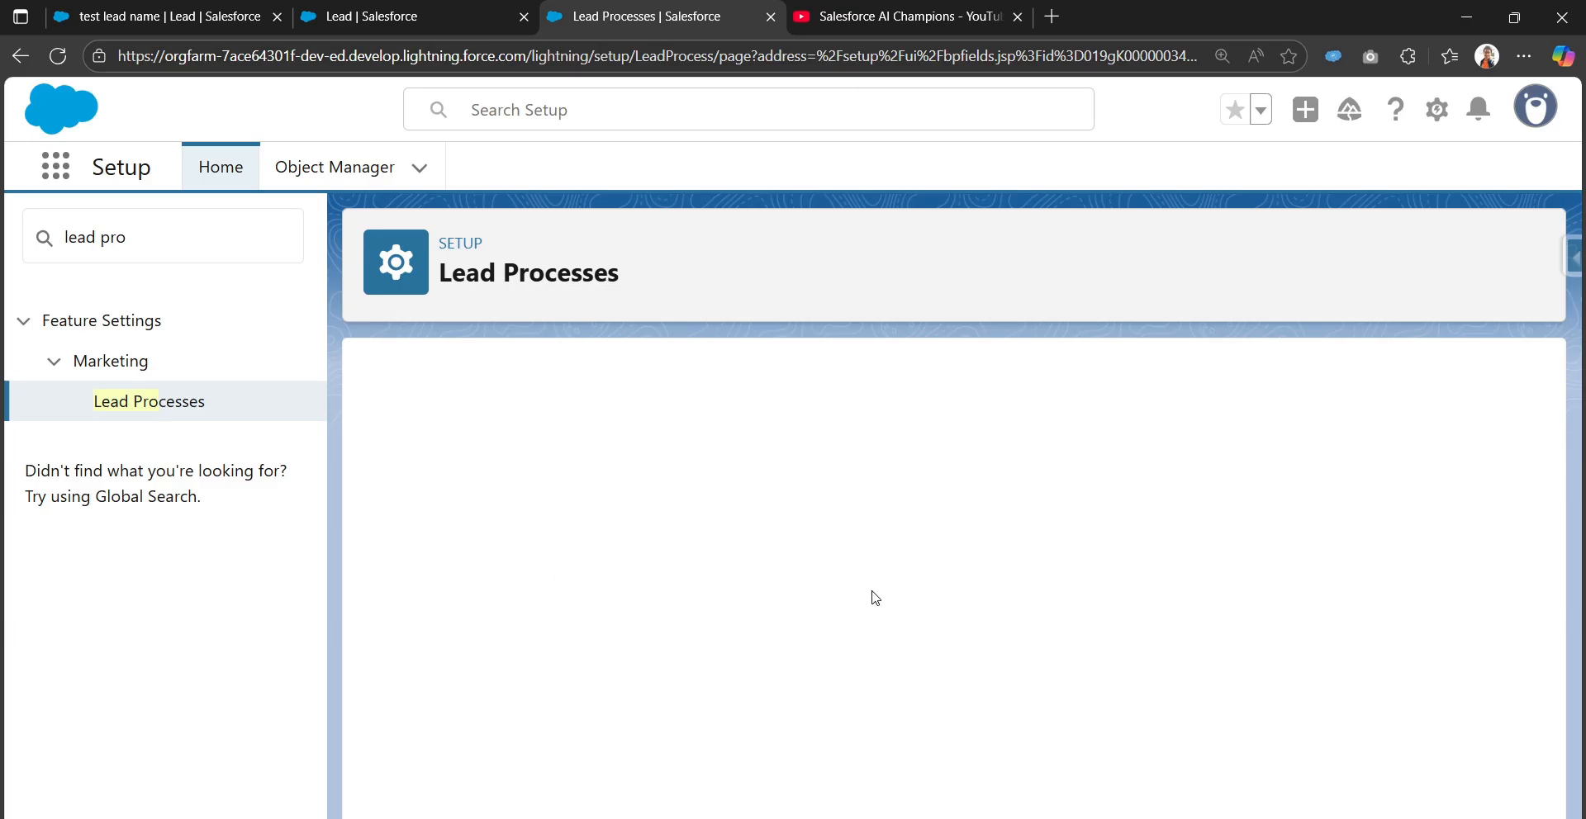
Return to the Lead Processes tab and stop the page from loading further
{"action": "left_click", "coordinate": [169, 16]}
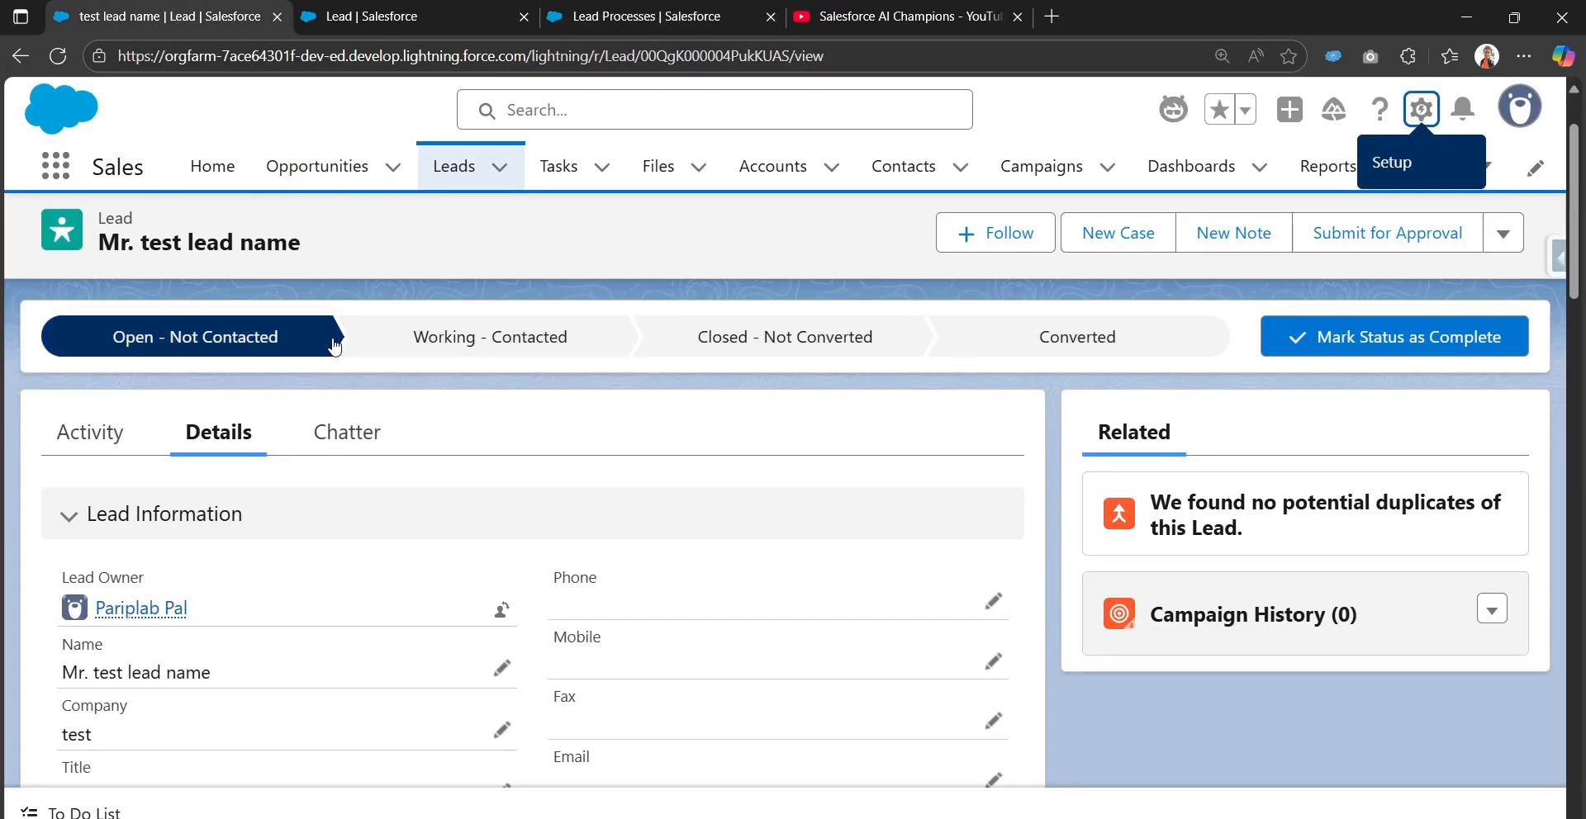
{"action": "left_click", "coordinate": [653, 16]}
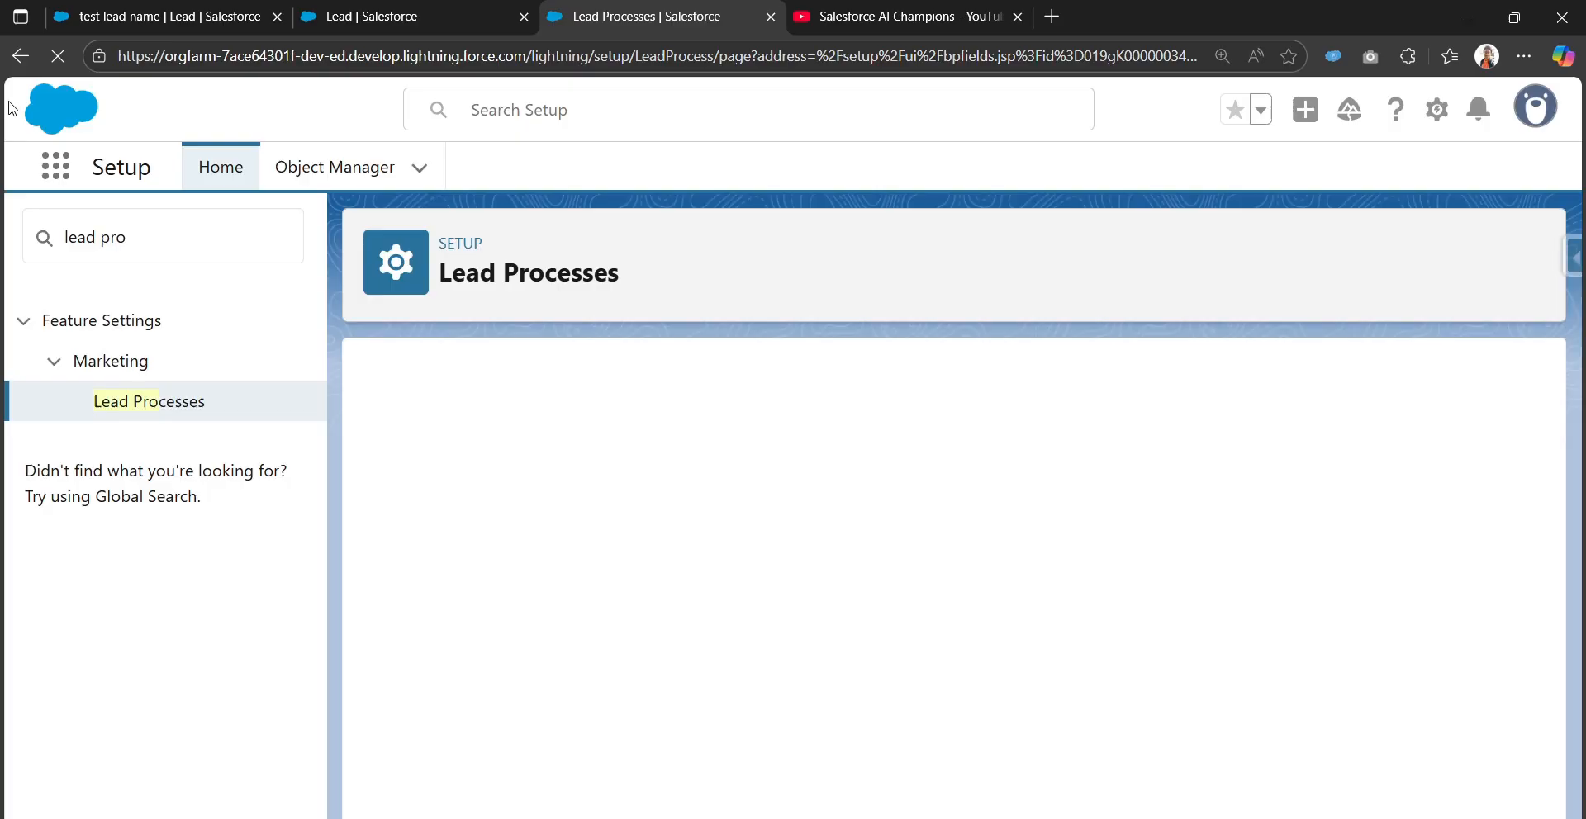
{"action": "left_click", "coordinate": [64, 58]}
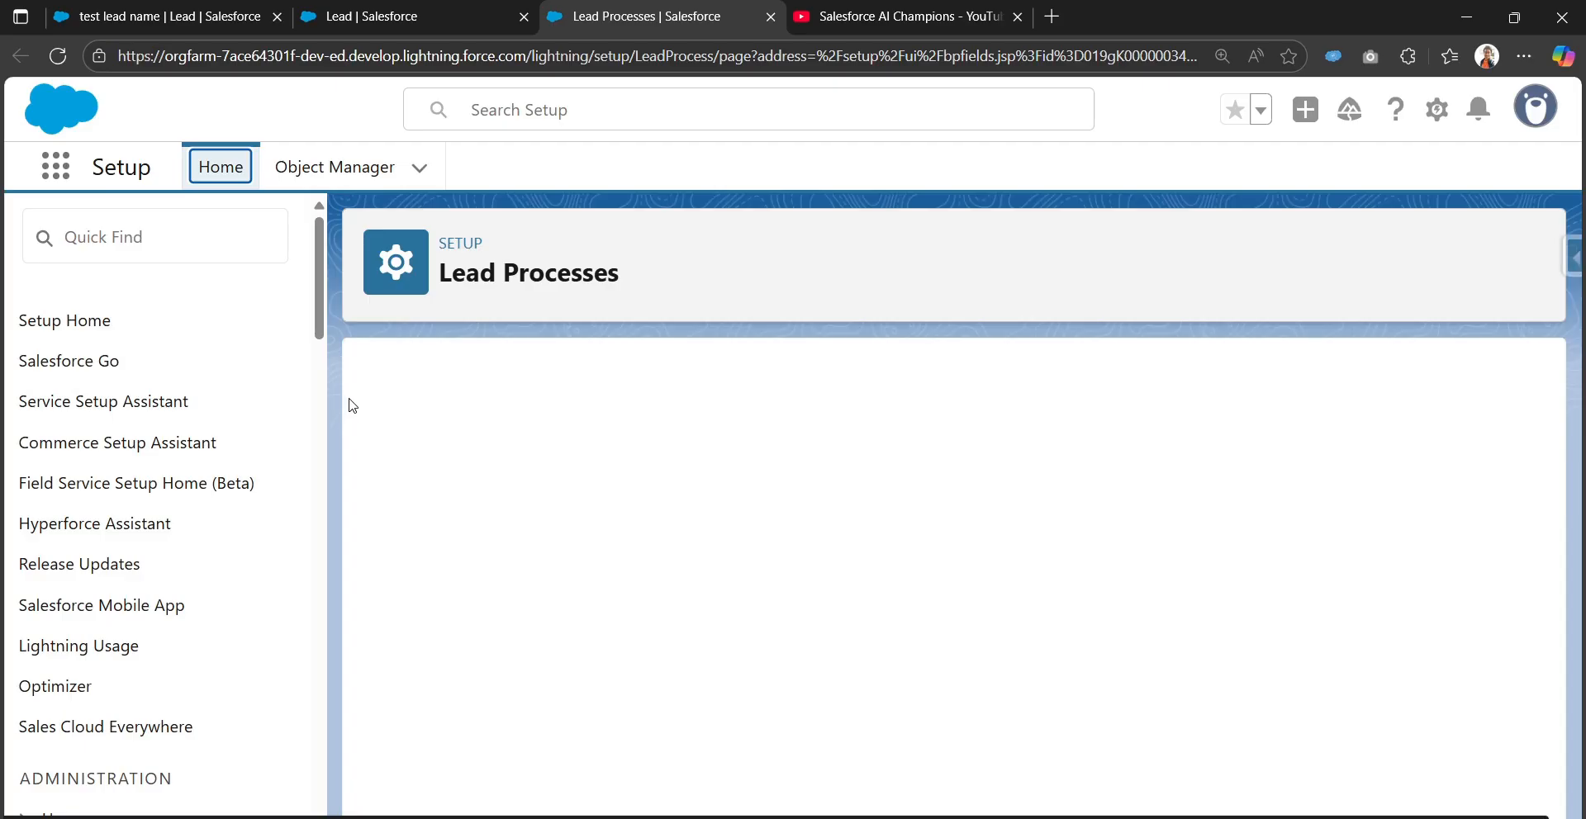
Review Lead Process's four selected statuses, with Open - Not Contacted as the default
{"action": "scroll", "coordinate": [471, 413], "scroll_direction": "down", "scroll_amount": 3}
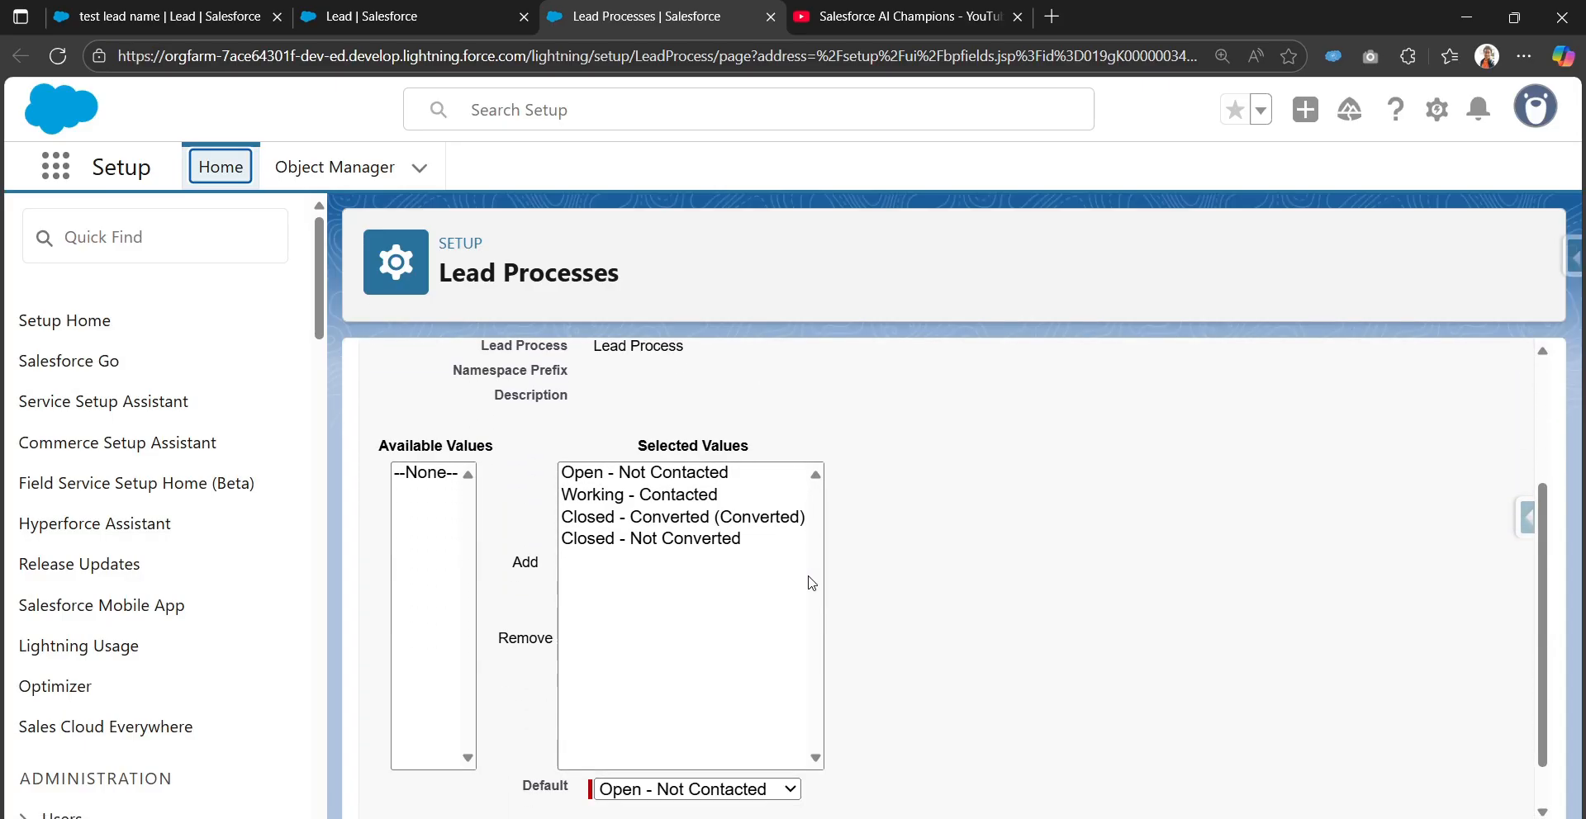
{"action": "scroll", "coordinate": [816, 612], "scroll_direction": "up", "scroll_amount": 3}
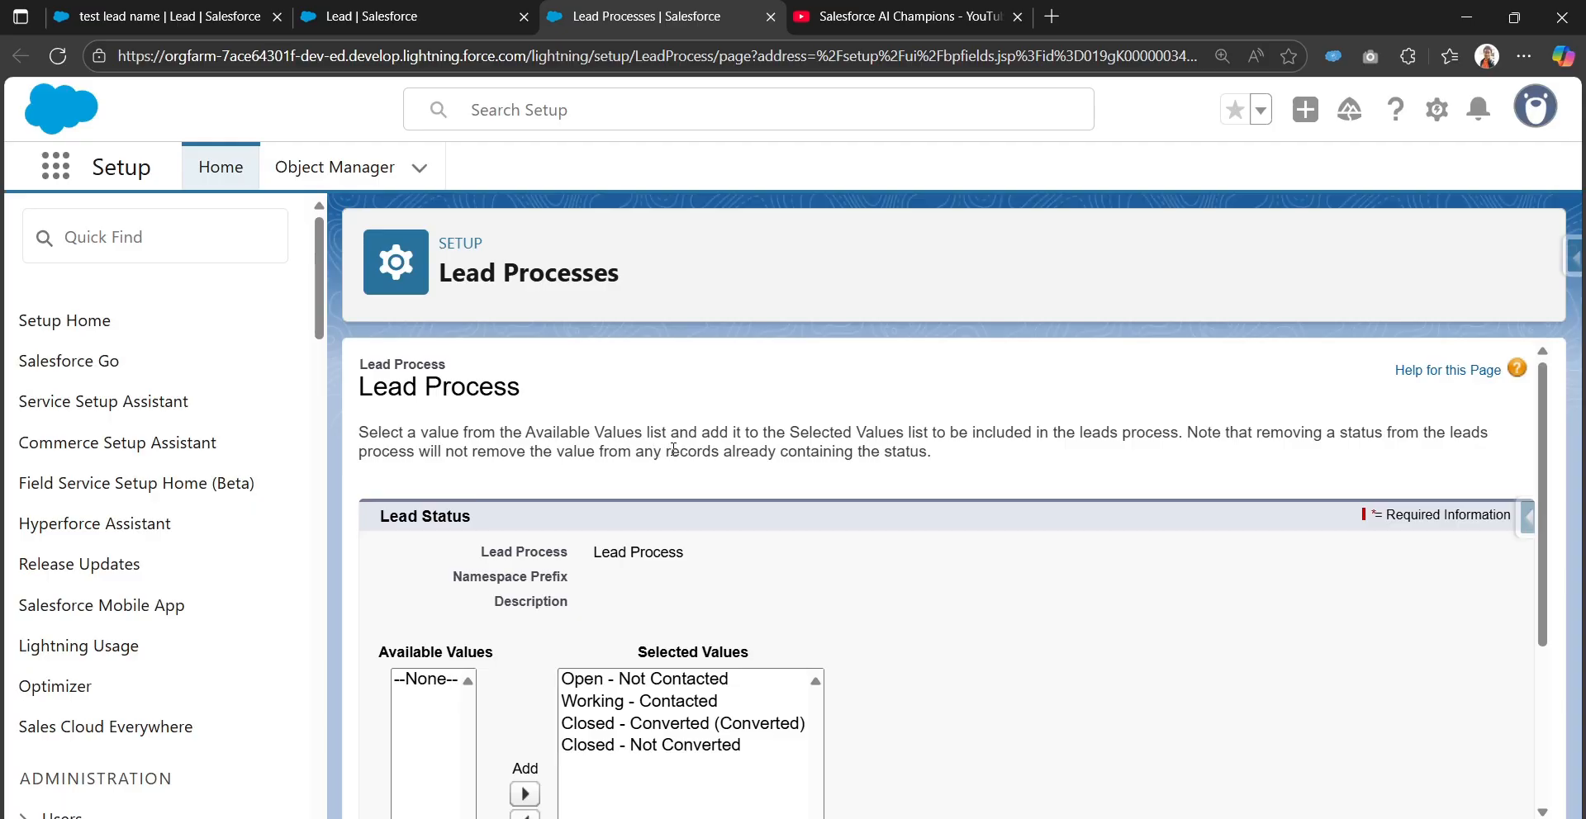
{"action": "scroll", "coordinate": [773, 440], "scroll_direction": "down", "scroll_amount": 1}
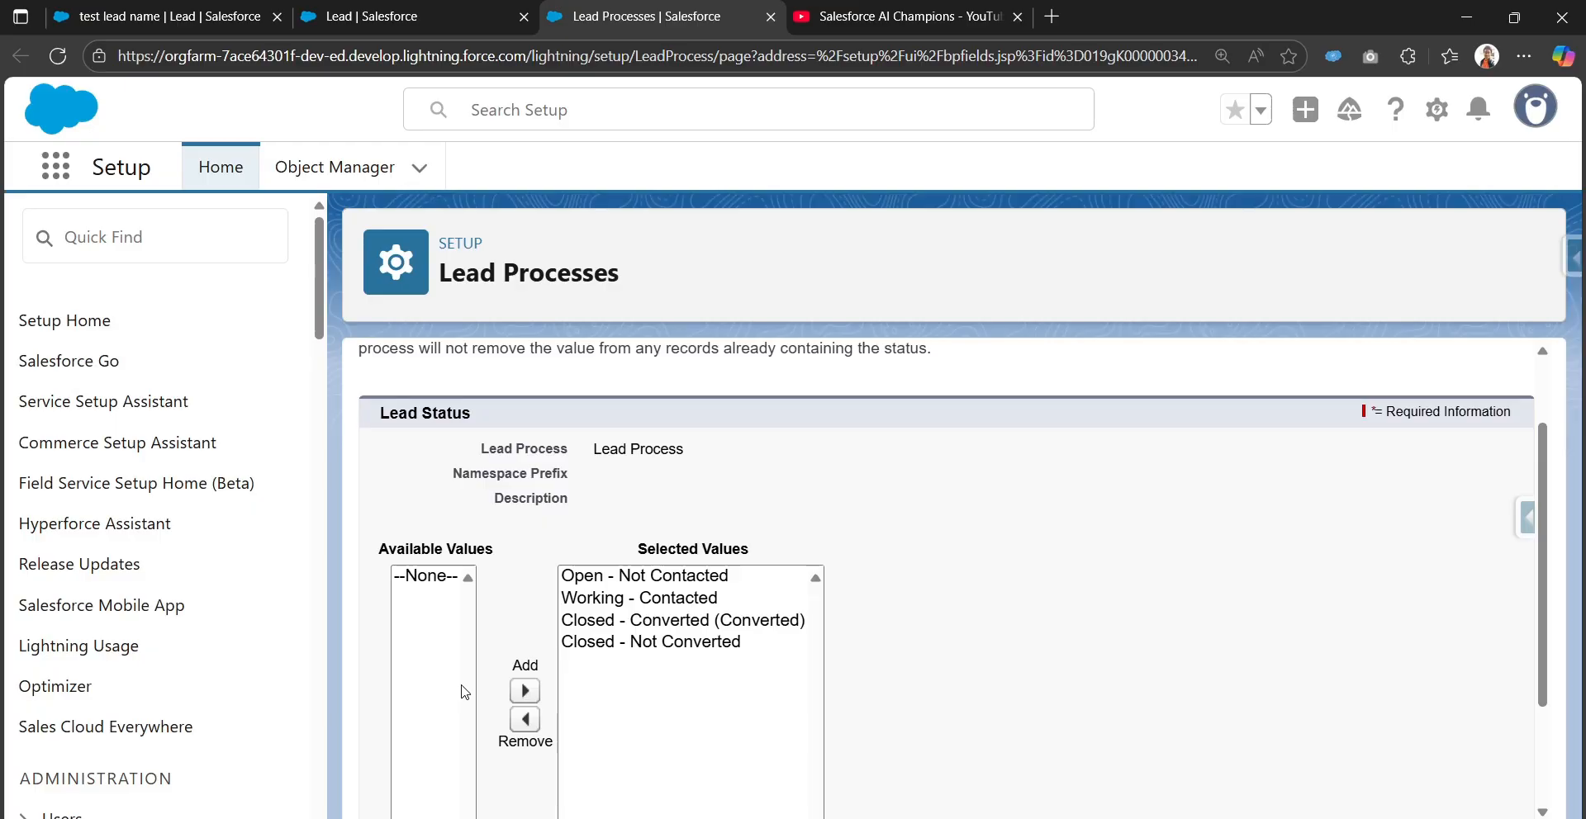
{"action": "scroll", "coordinate": [465, 694], "scroll_direction": "down", "scroll_amount": 2}
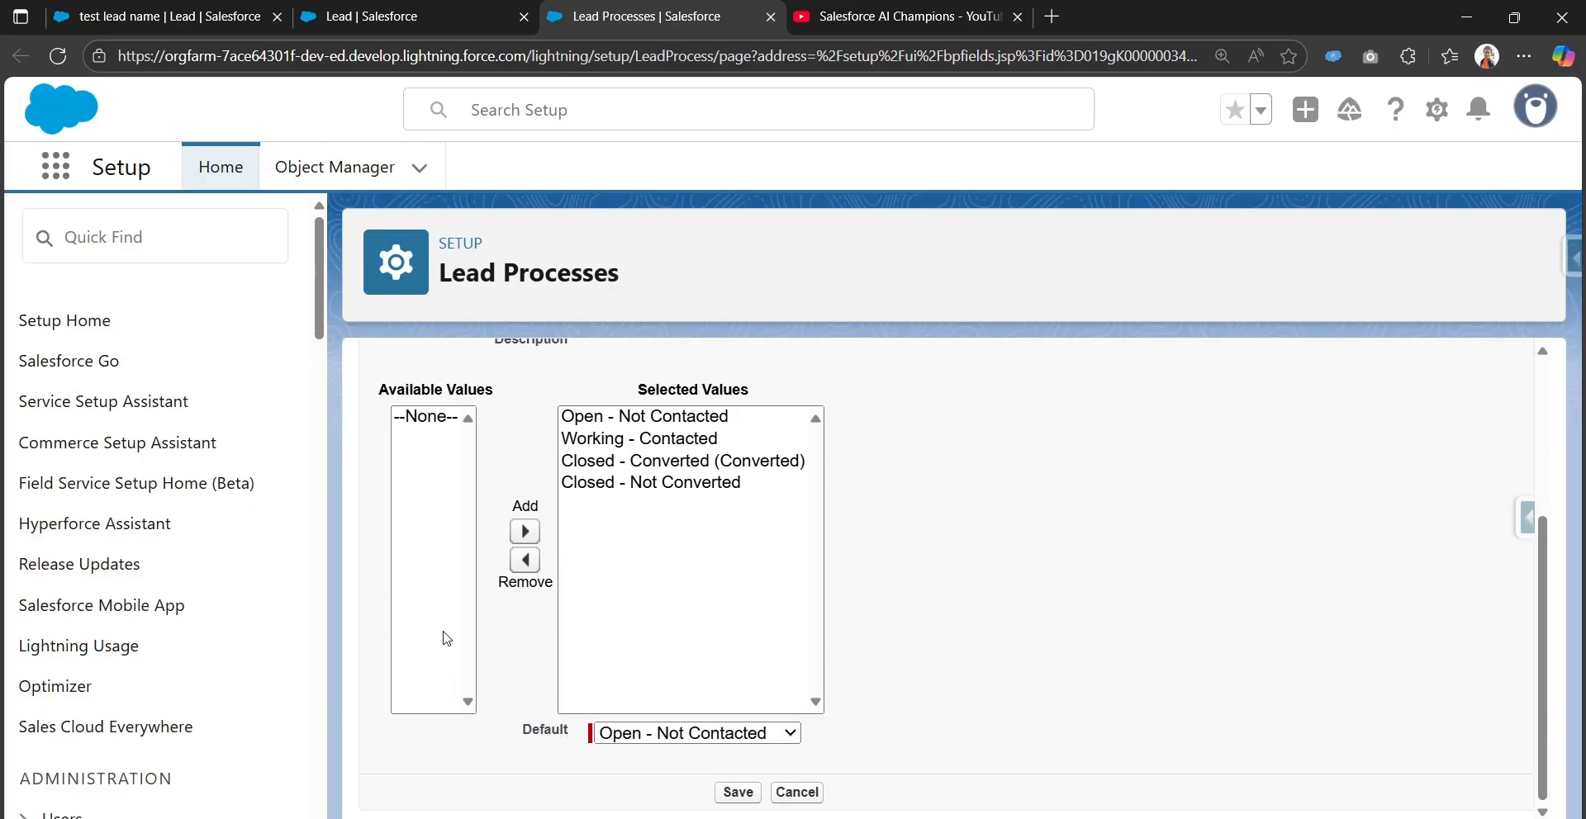
{"action": "scroll", "coordinate": [450, 593], "scroll_direction": "up", "scroll_amount": 2}
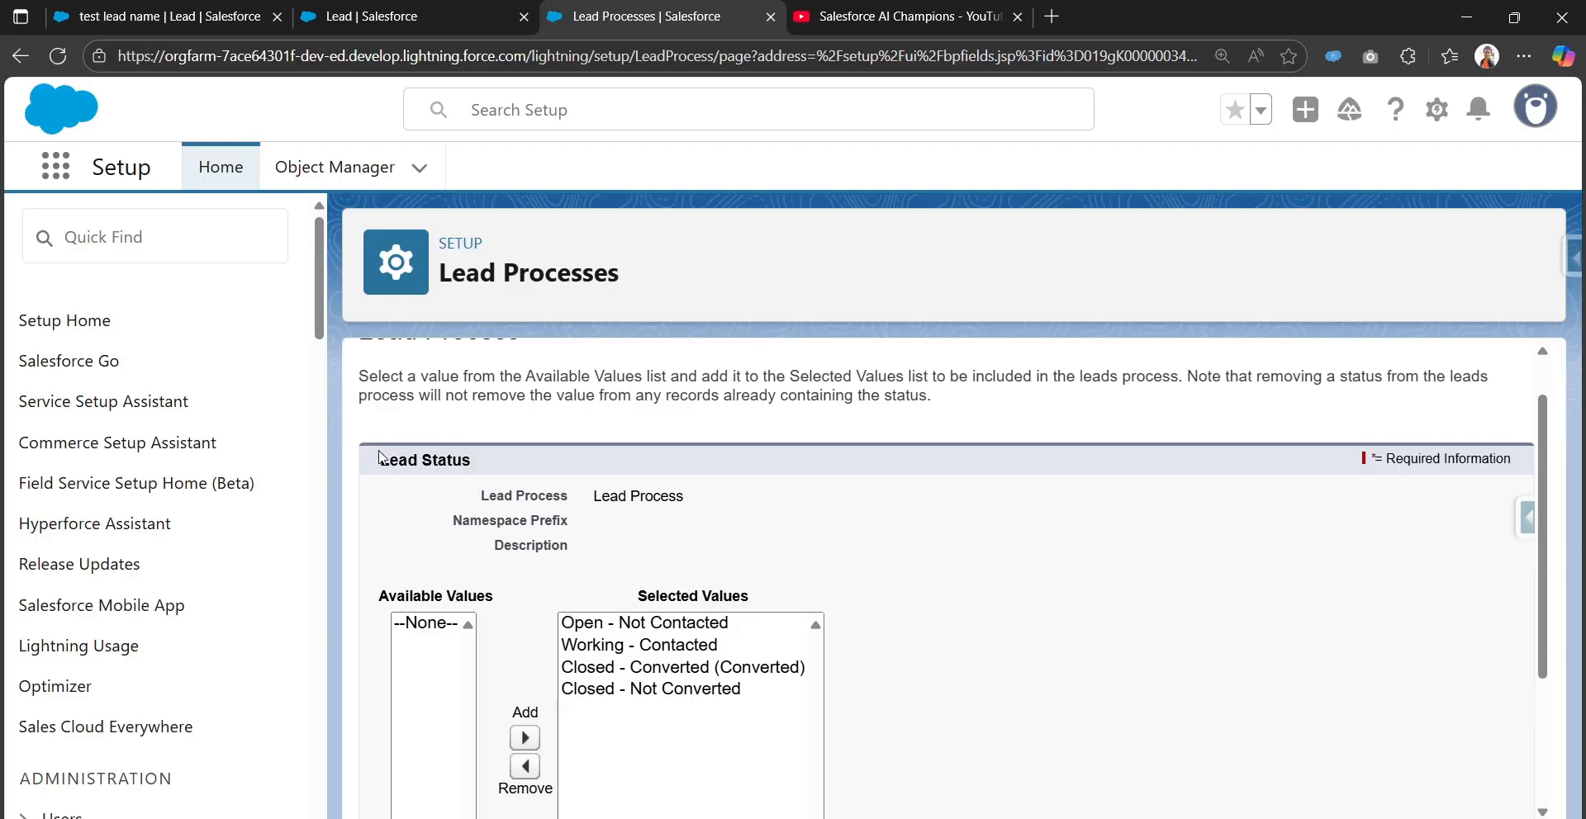
{"action": "left_click_drag", "start_coordinate": [378, 459], "coordinate": [480, 470]}
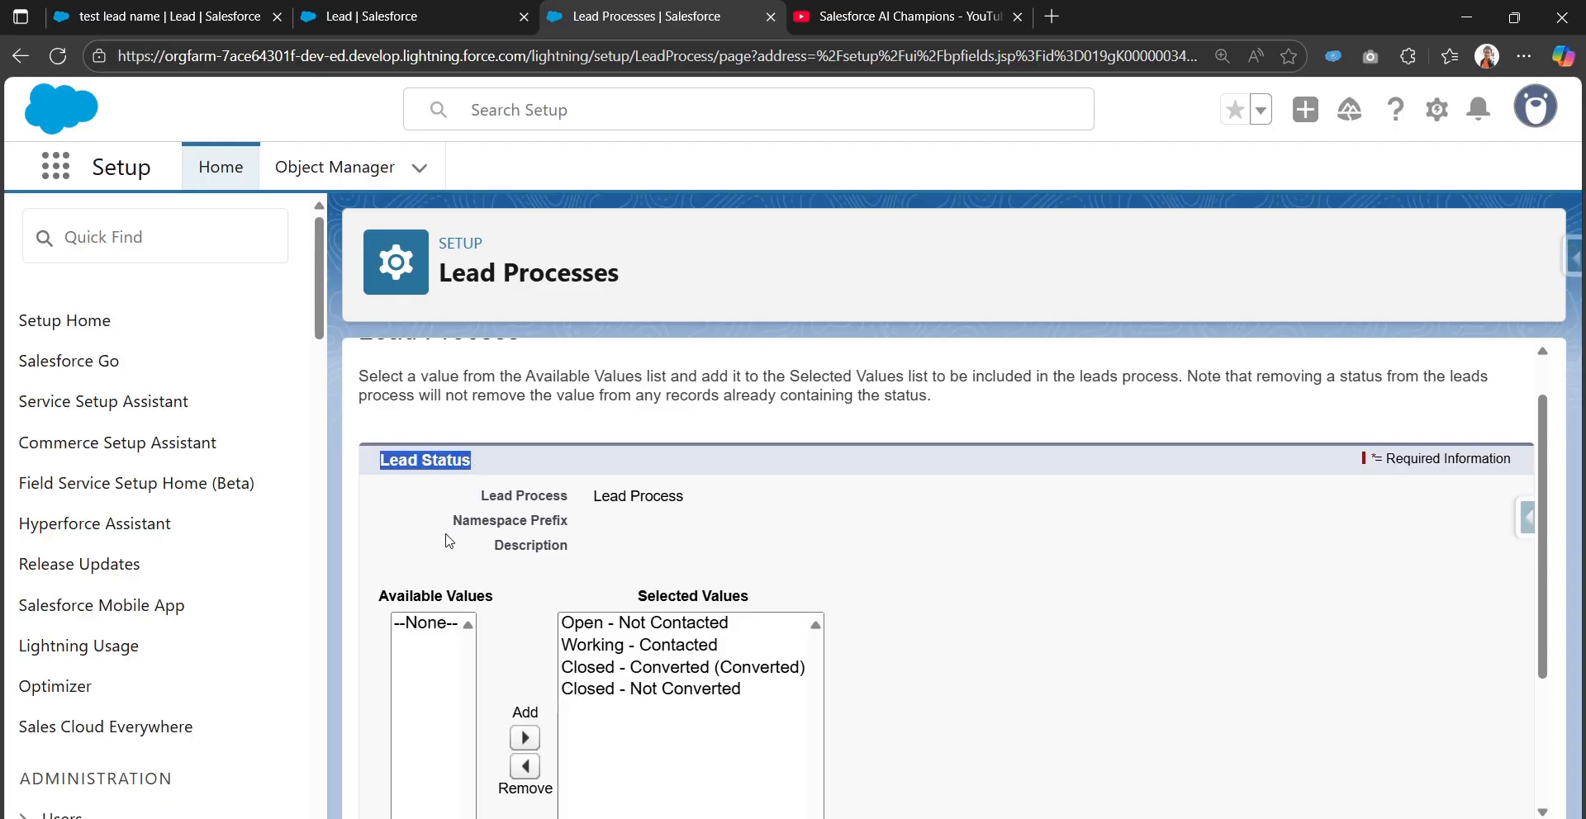
{"action": "scroll", "coordinate": [479, 603], "scroll_direction": "down", "scroll_amount": 1}
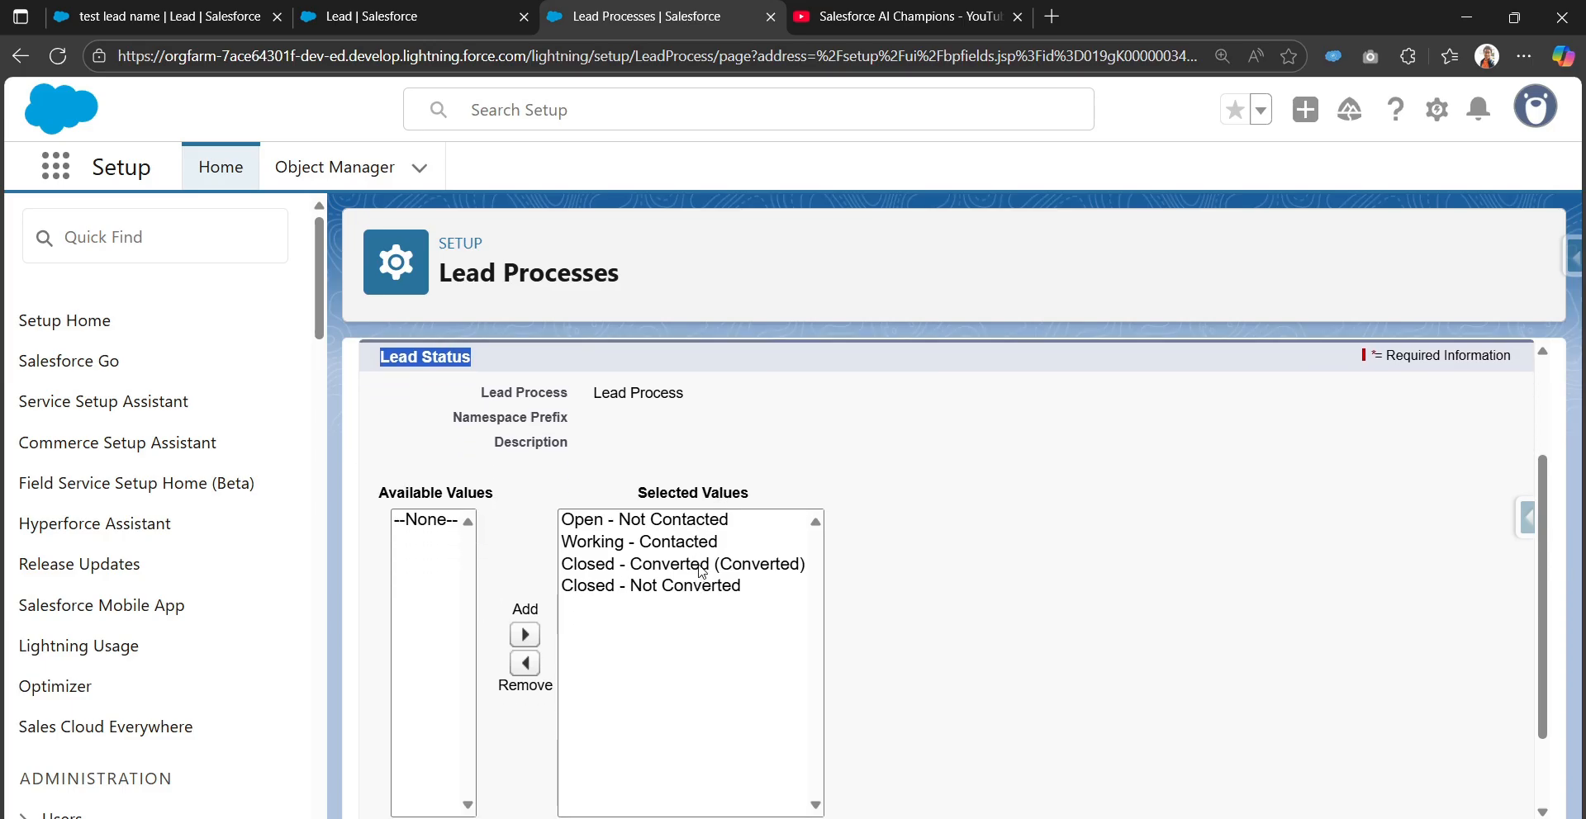
{"action": "scroll", "coordinate": [700, 570], "scroll_direction": "up", "scroll_amount": 1}
{"action": "scroll", "coordinate": [702, 569], "scroll_direction": "down", "scroll_amount": 2}
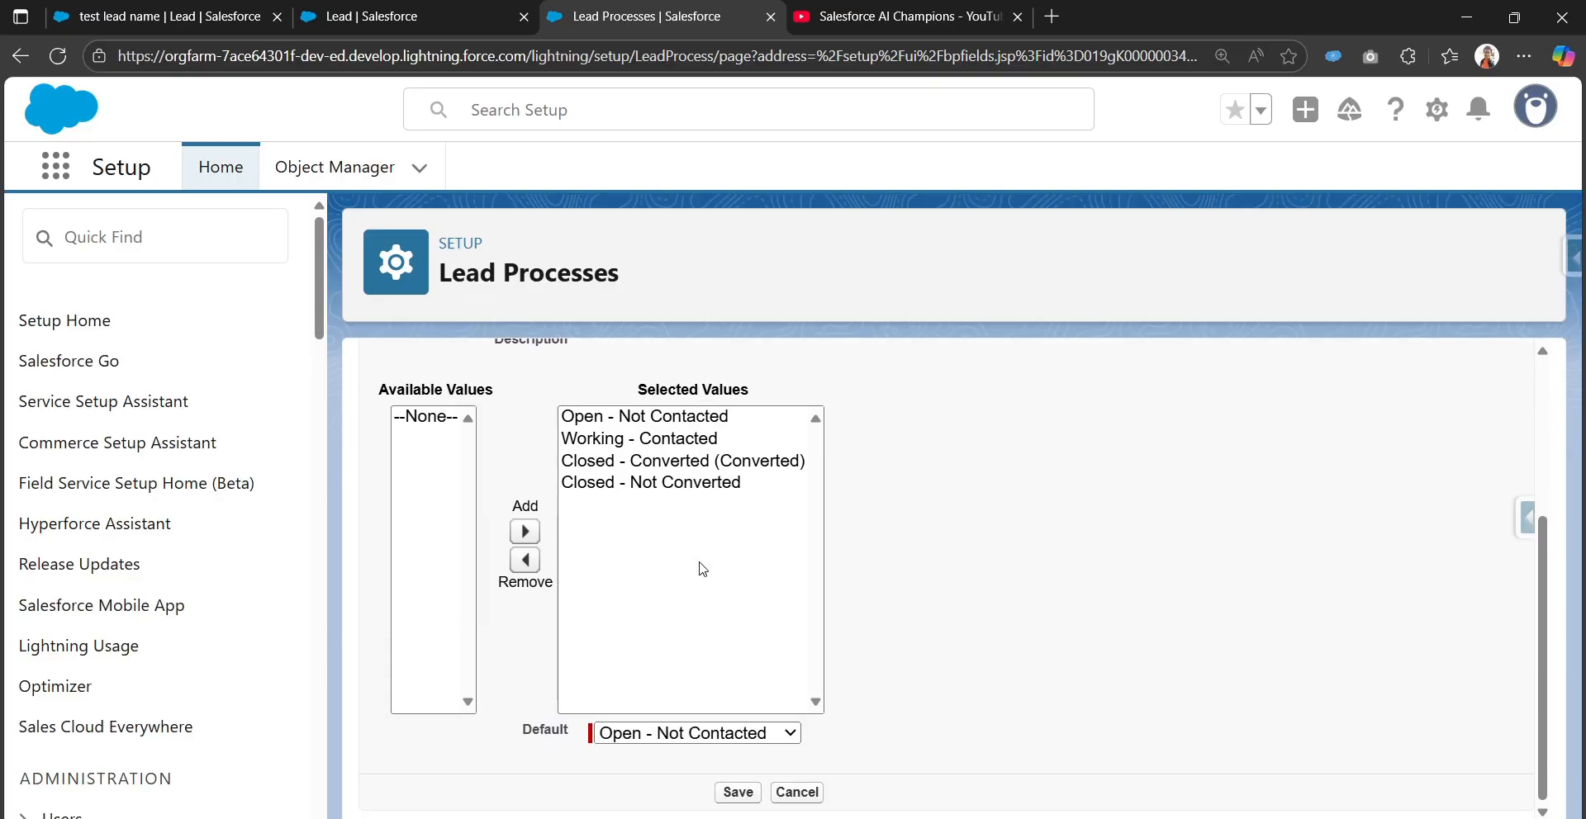
{"action": "scroll", "coordinate": [702, 570], "scroll_direction": "up", "scroll_amount": 2}
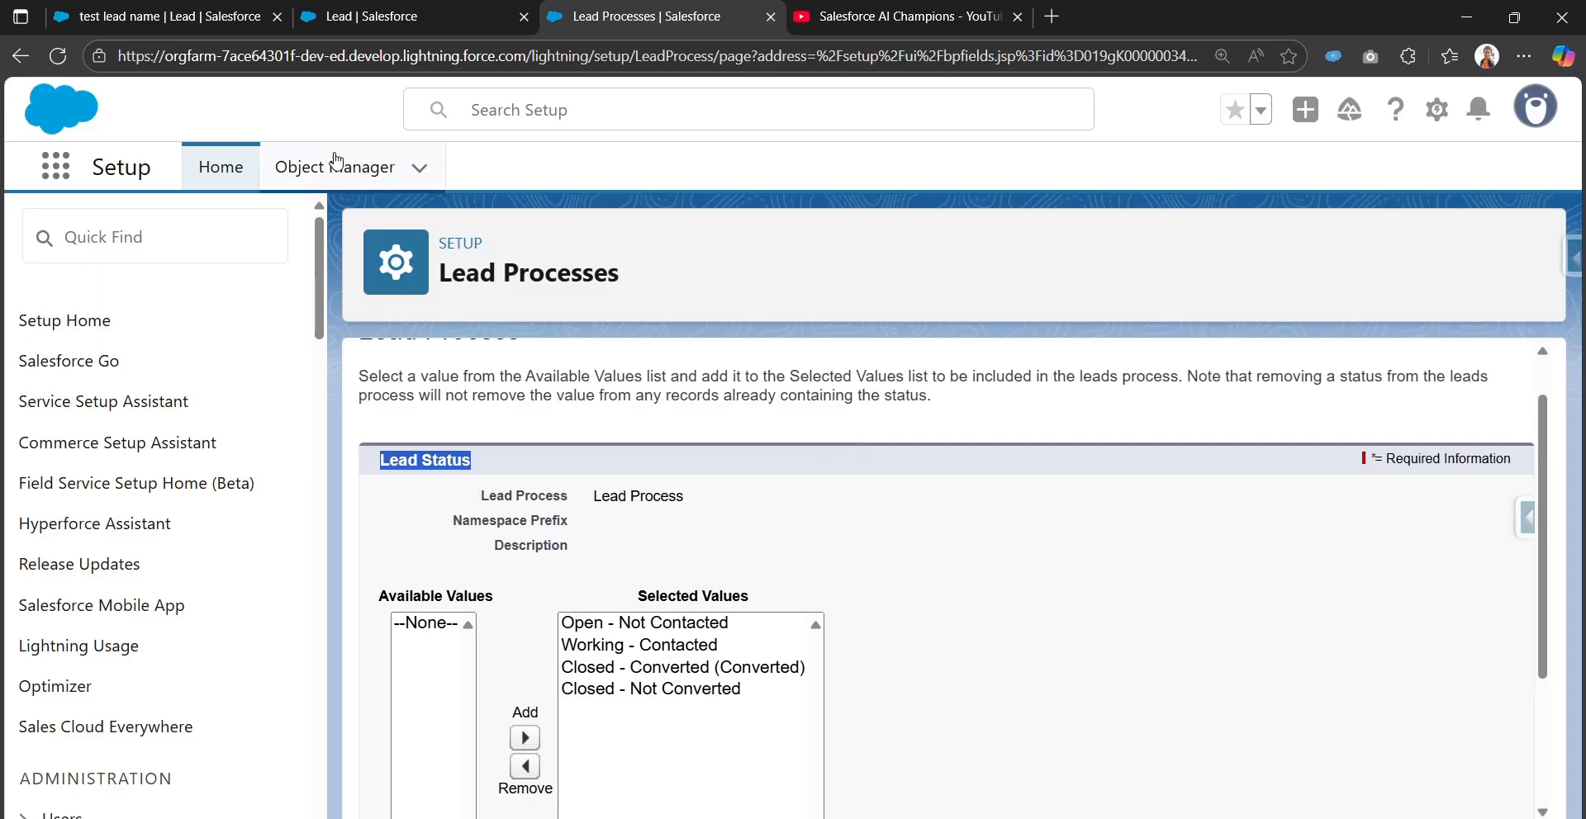
Describe Partner Lead as 'Leads referred by a partner company or organization' and mark it Active
{"action": "left_click", "coordinate": [350, 30]}
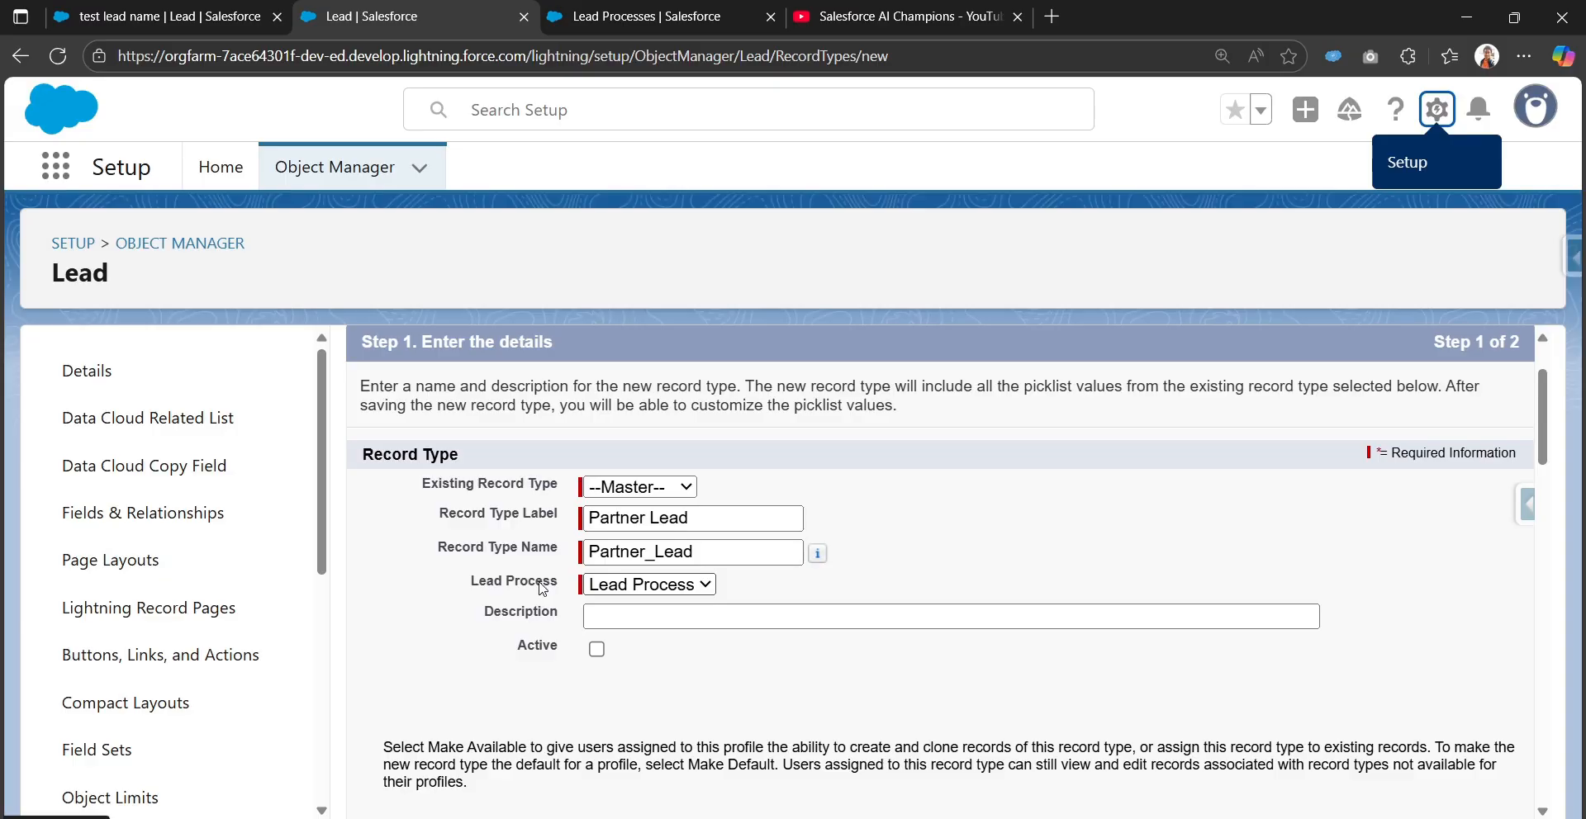
{"action": "left_click", "coordinate": [626, 613]}
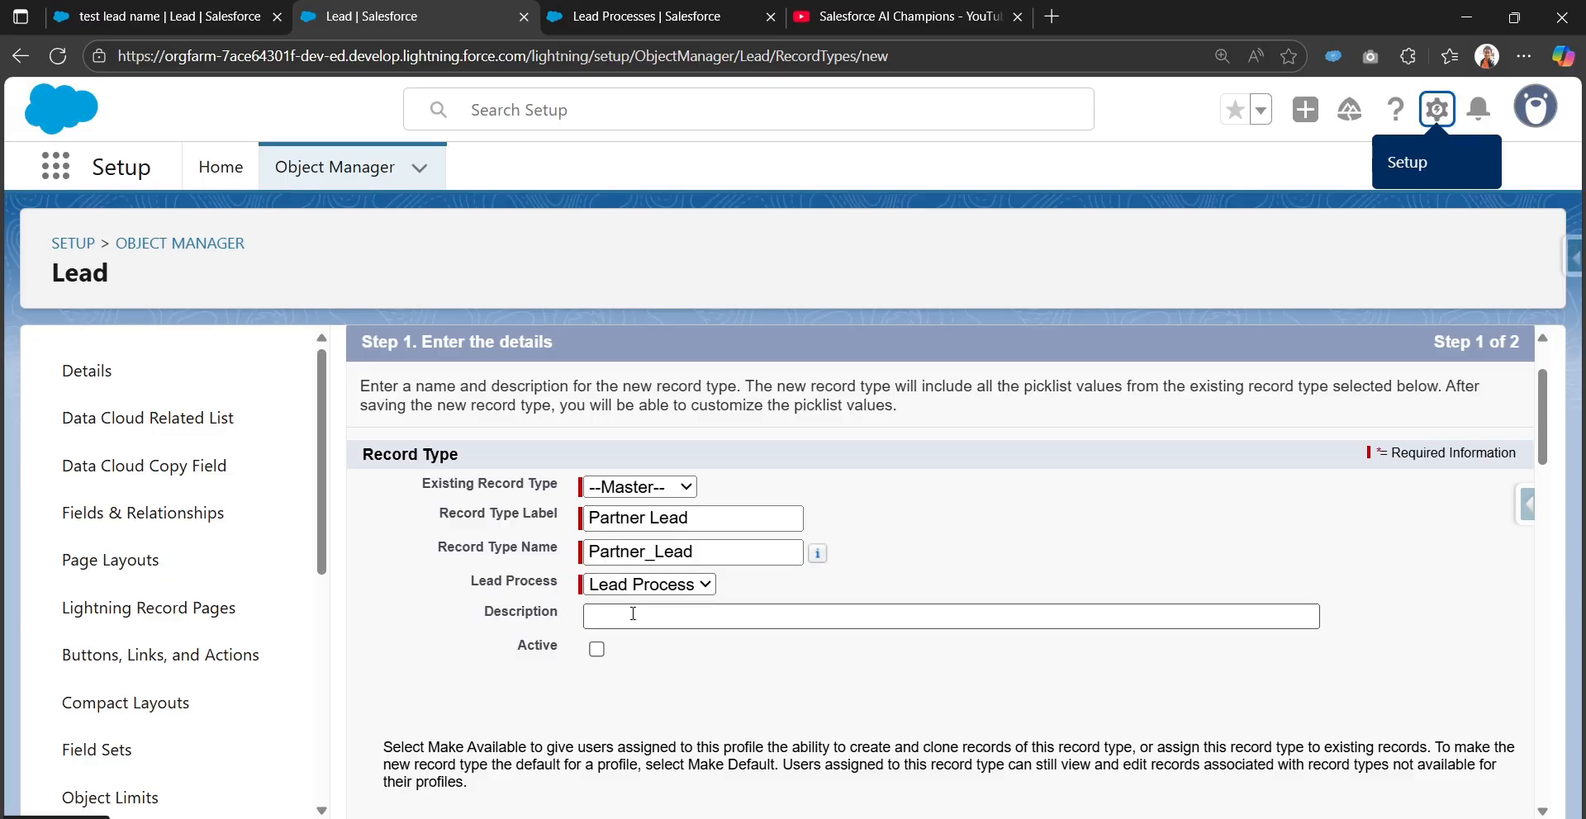
{"action": "type", "text": "Lead"}
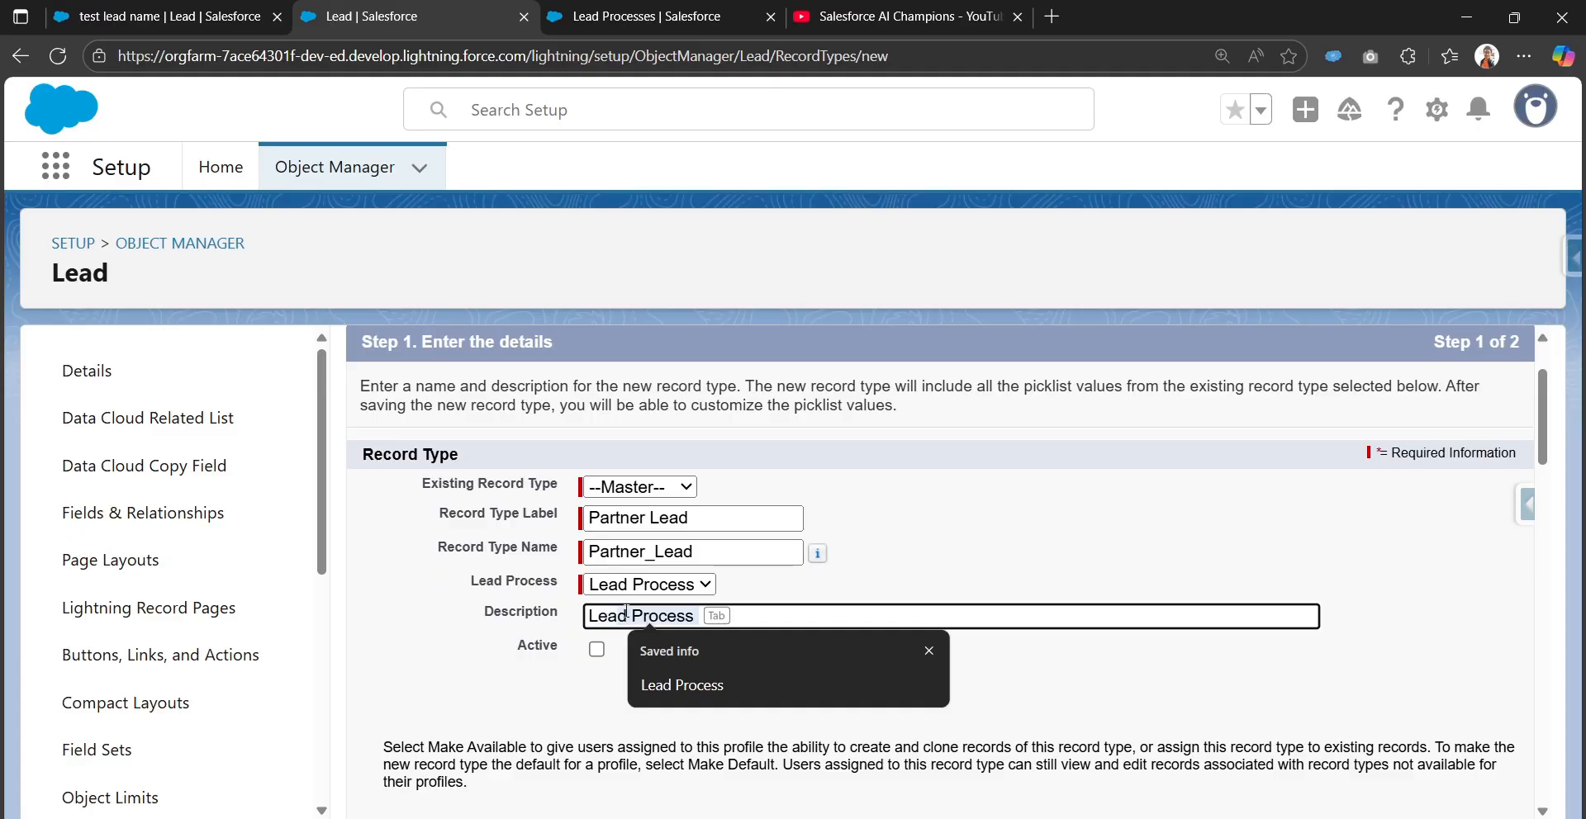
{"action": "type", "text": "s ref"}
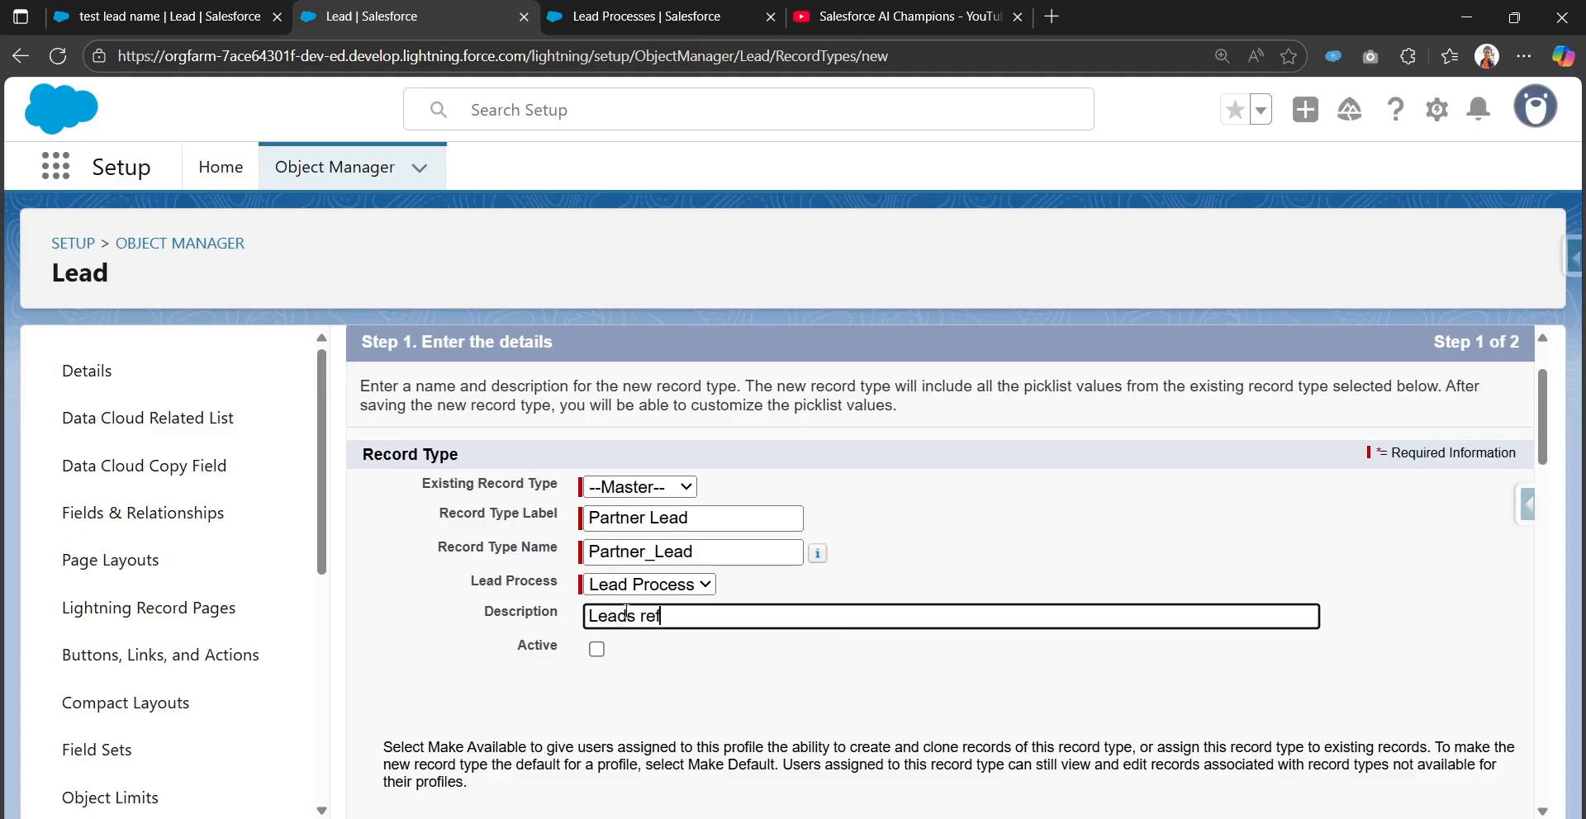
{"action": "type", "text": "erred by a part"}
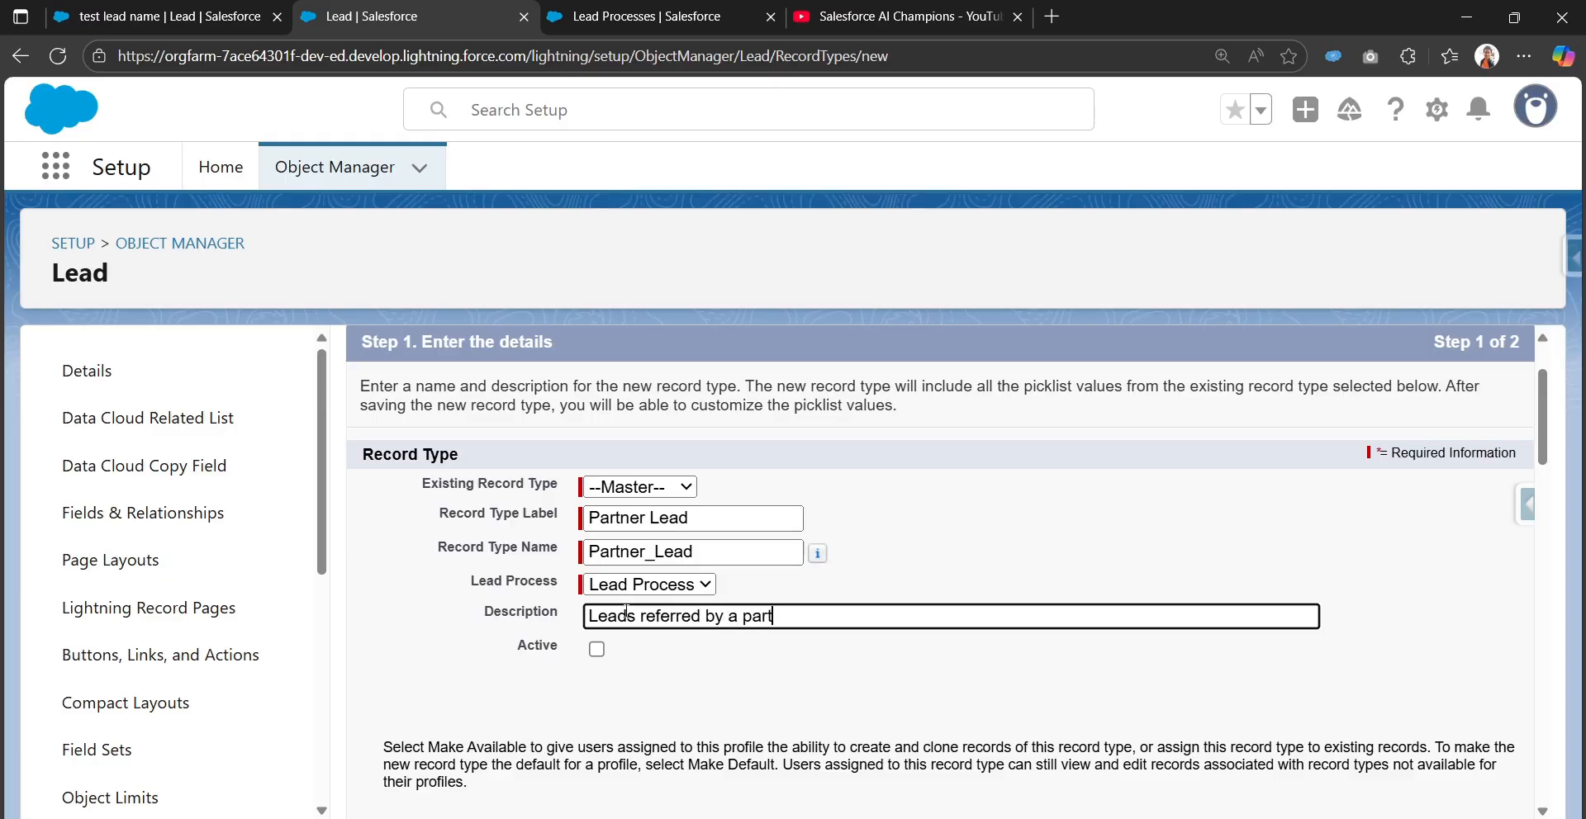
{"action": "type", "text": "ner company"}
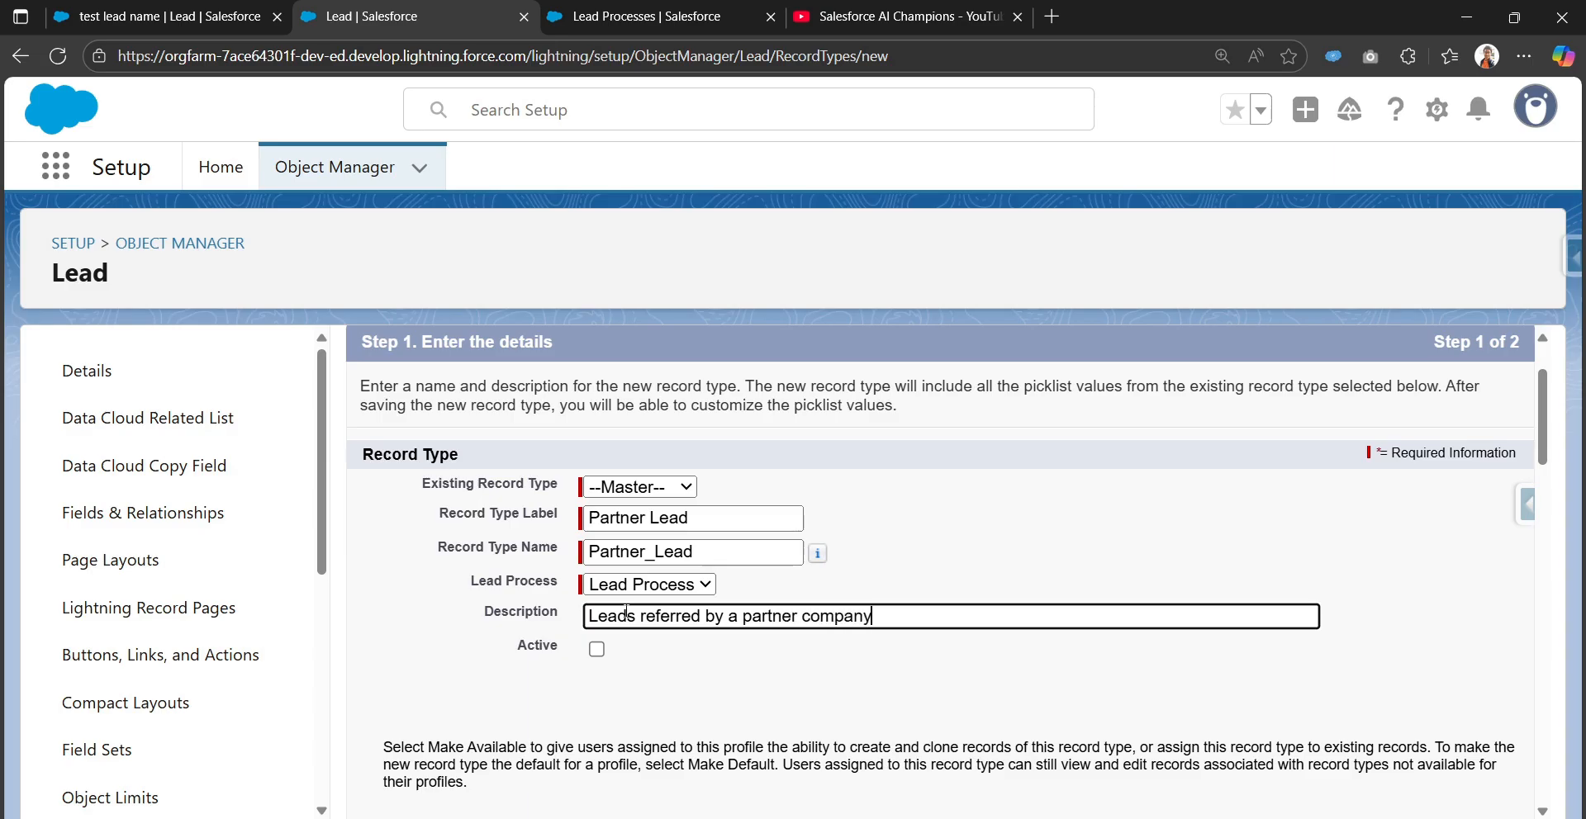
{"action": "type", "text": " or organization"}
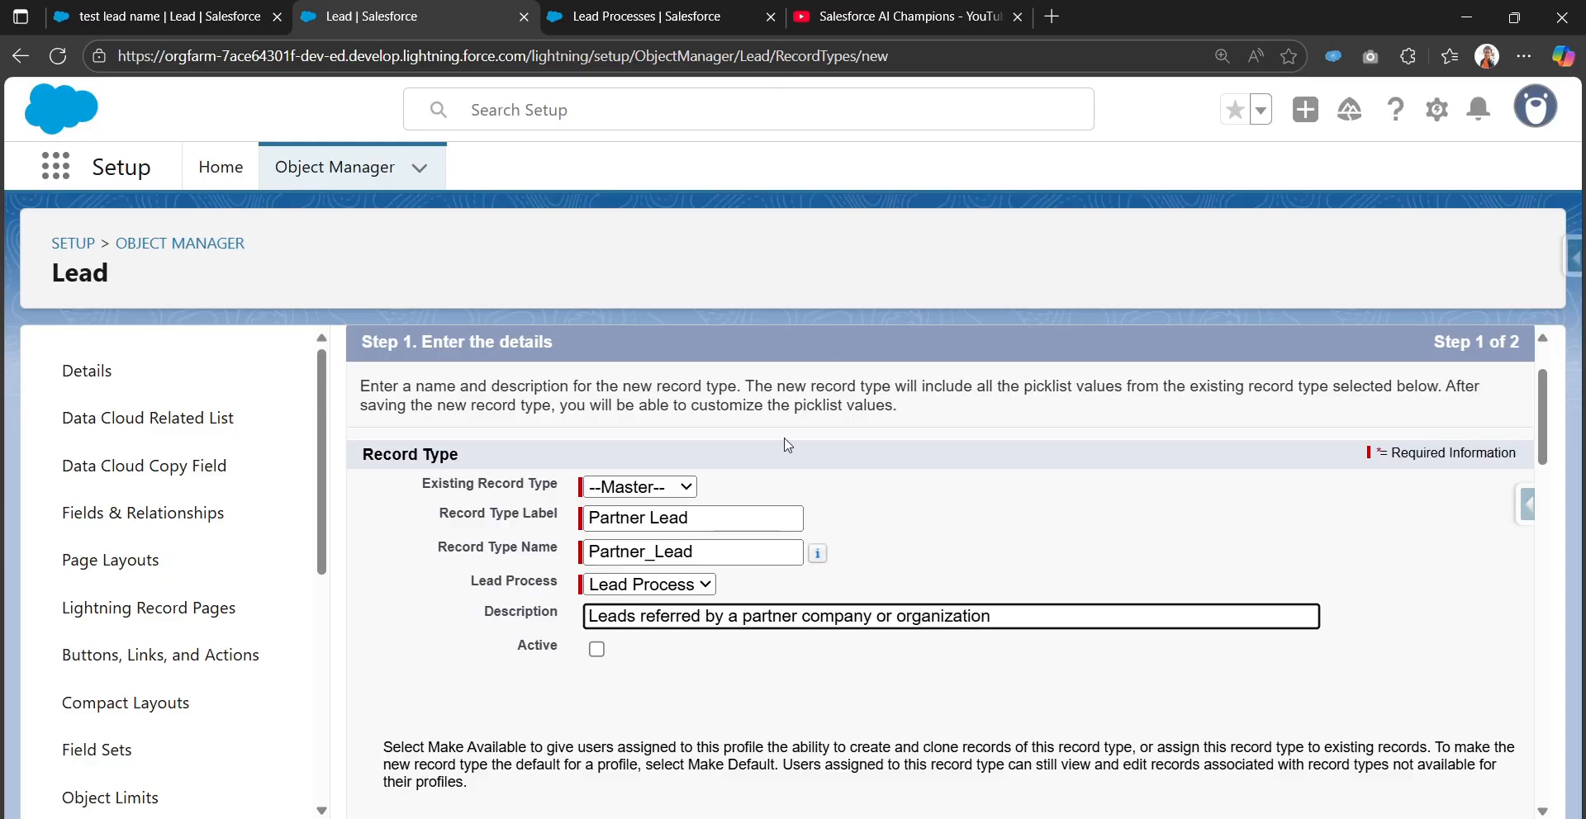
{"action": "left_click", "coordinate": [597, 650]}
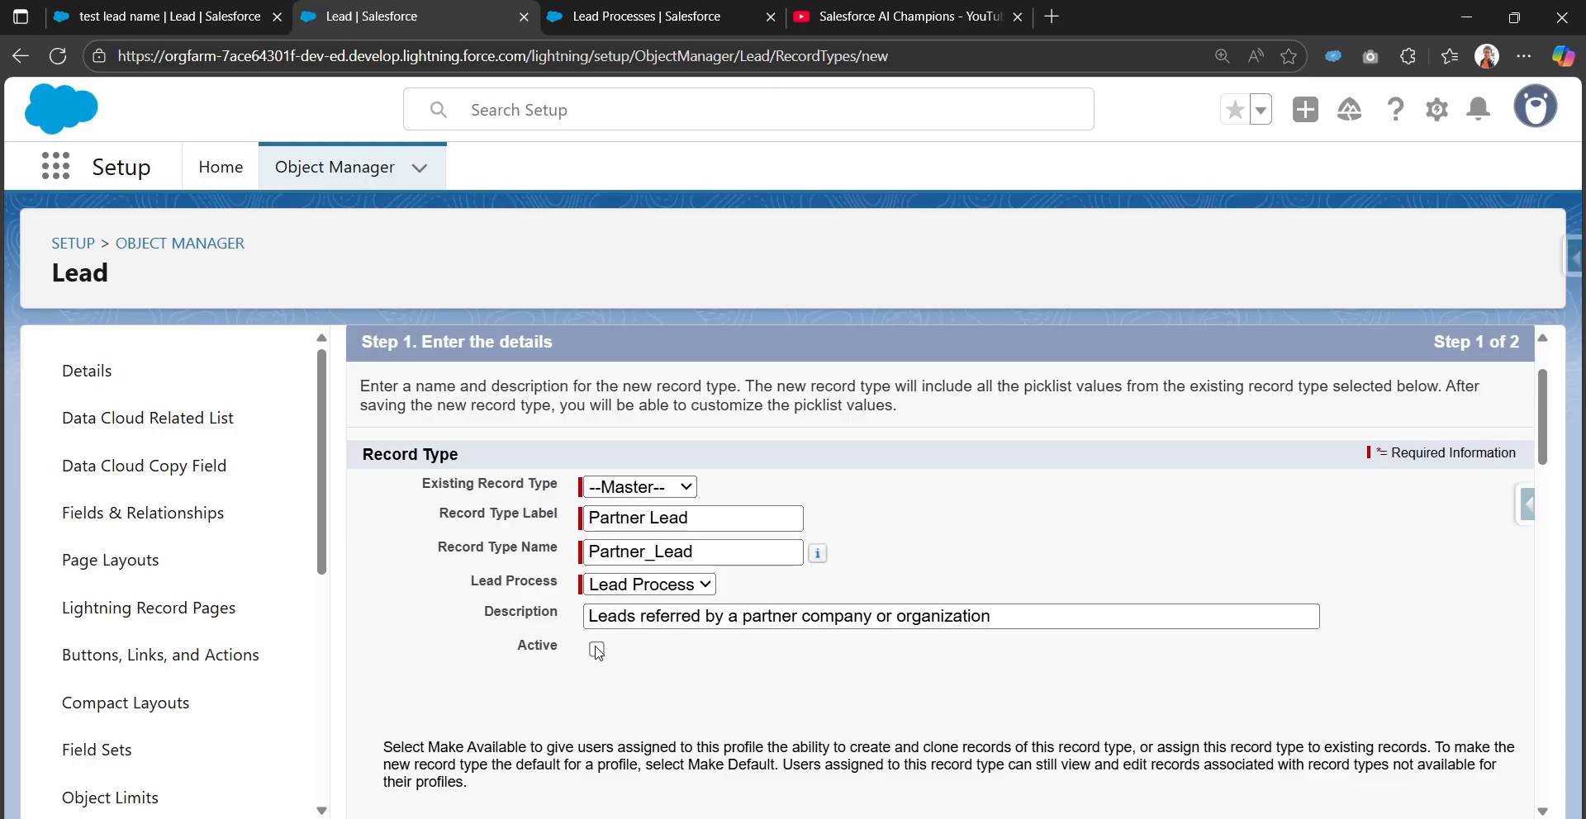
Make the Partner Lead record type available to the System Administrator profile
{"action": "scroll", "coordinate": [1228, 528], "scroll_direction": "down", "scroll_amount": 1}
{"action": "scroll", "coordinate": [1227, 529], "scroll_direction": "down", "scroll_amount": 15}
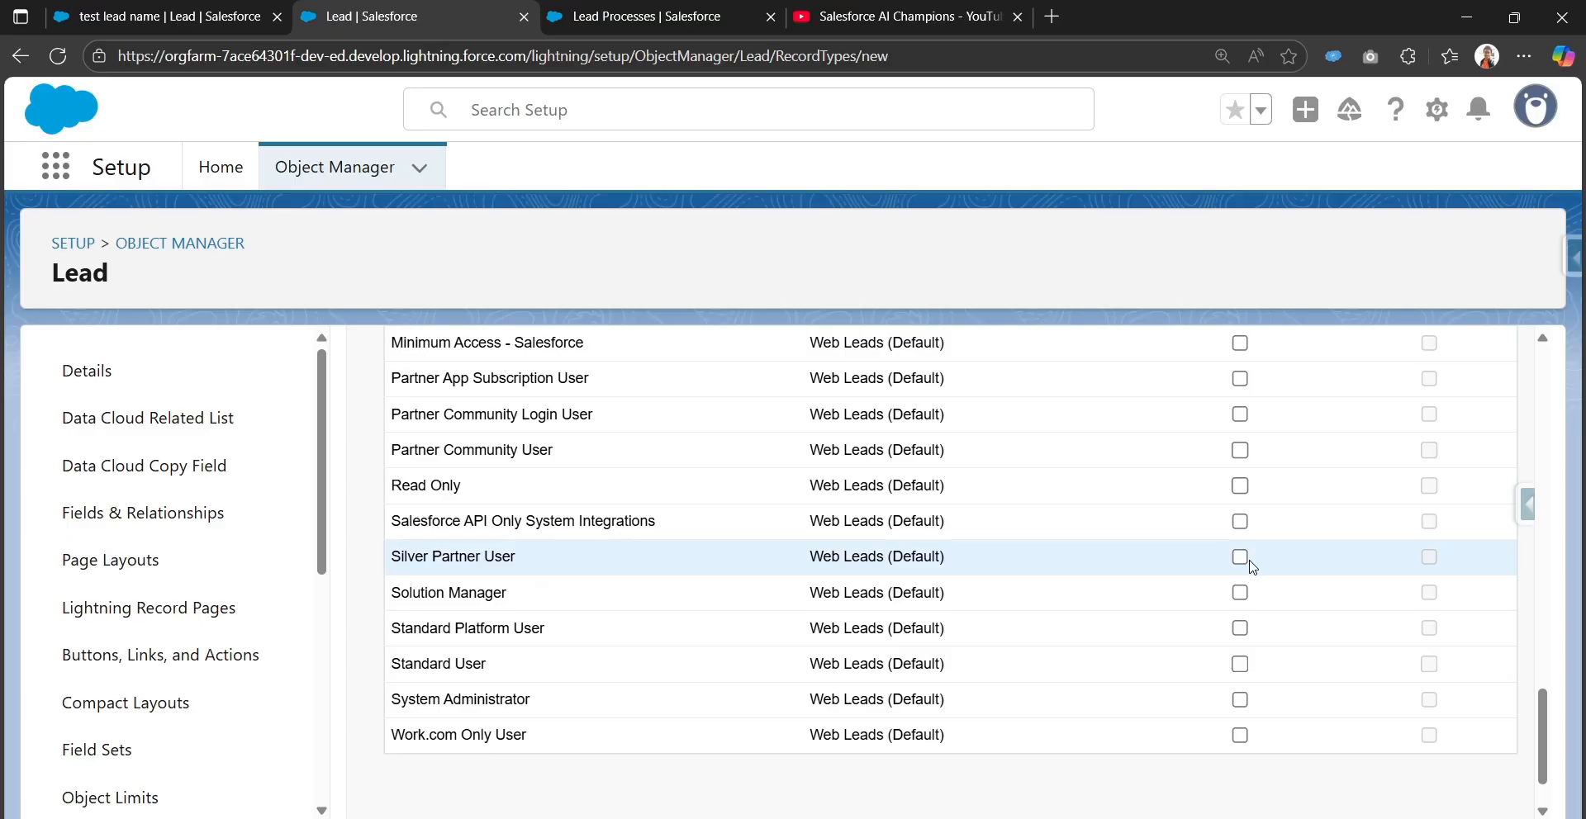
{"action": "left_click", "coordinate": [1240, 699]}
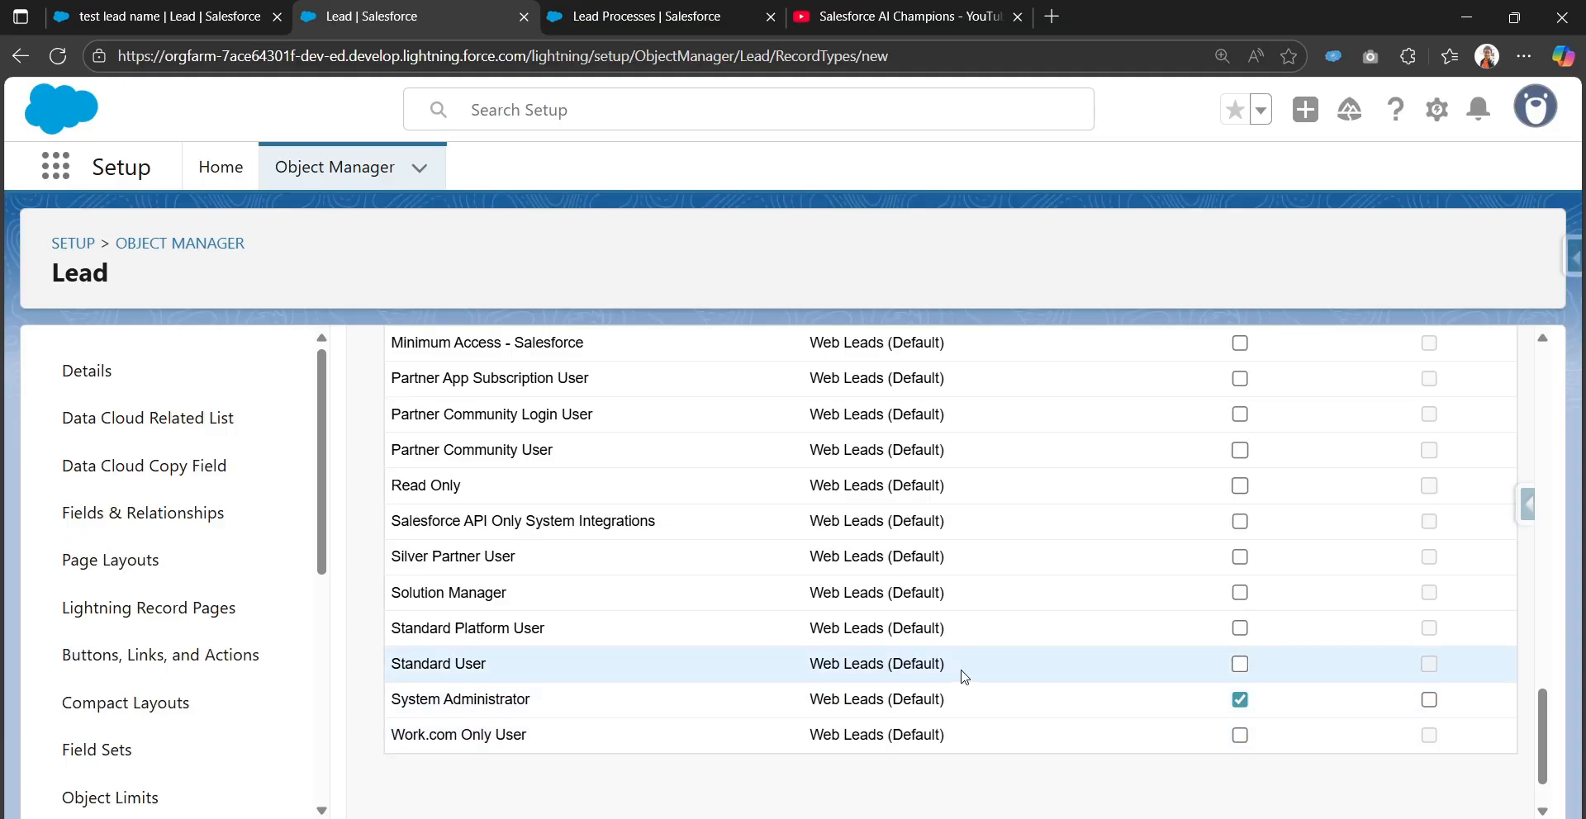
{"action": "scroll", "coordinate": [1133, 680], "scroll_direction": "up", "scroll_amount": 5}
{"action": "scroll", "coordinate": [1141, 694], "scroll_direction": "down", "scroll_amount": 6}
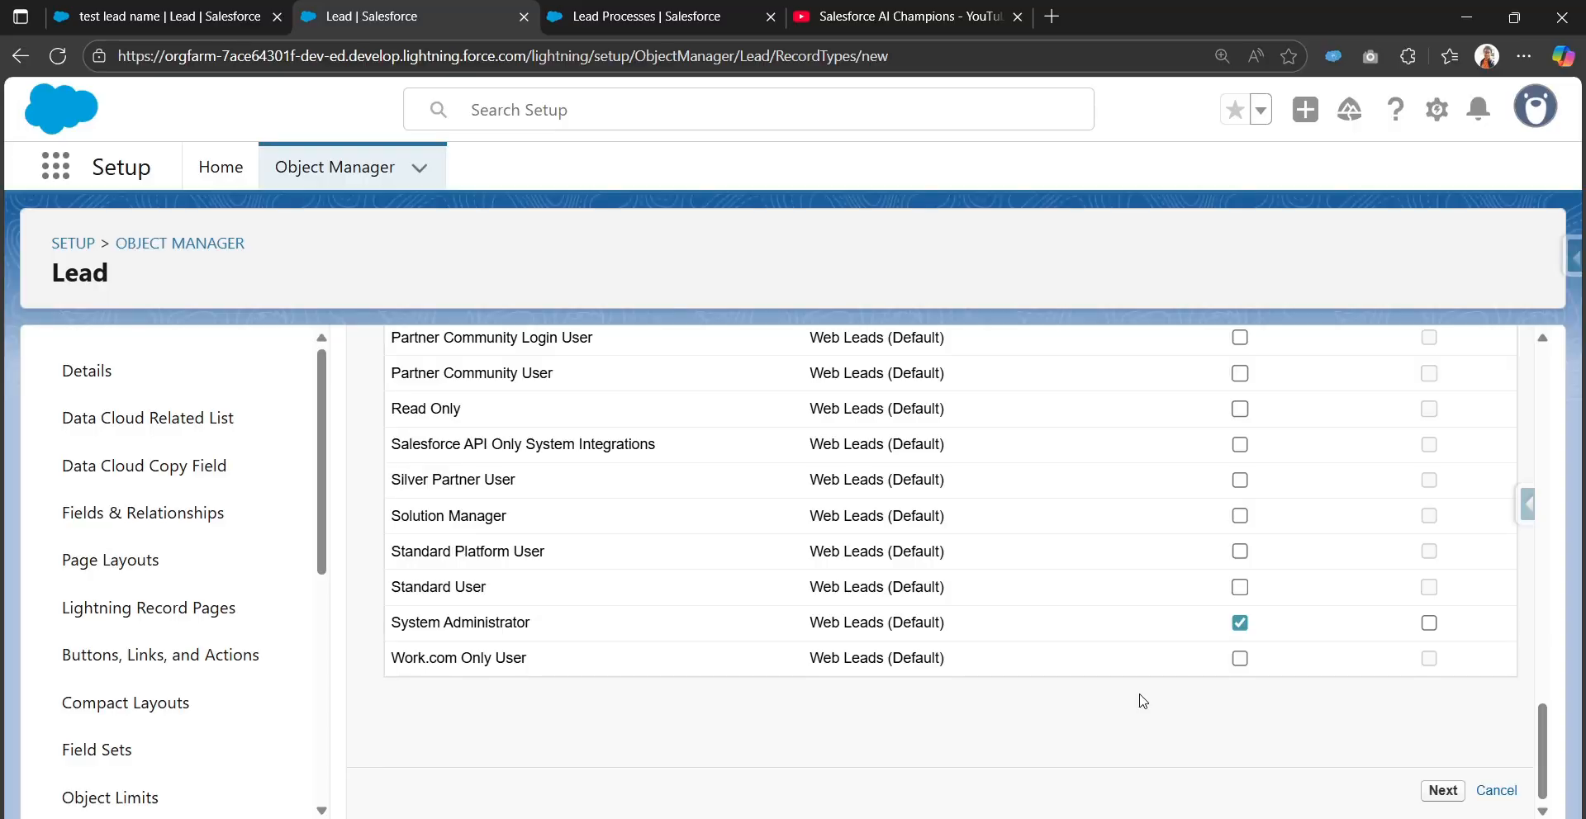
On step 2 of 2, apply Lead Layout to all profiles after the missing-layout save error
{"action": "left_click", "coordinate": [1443, 791]}
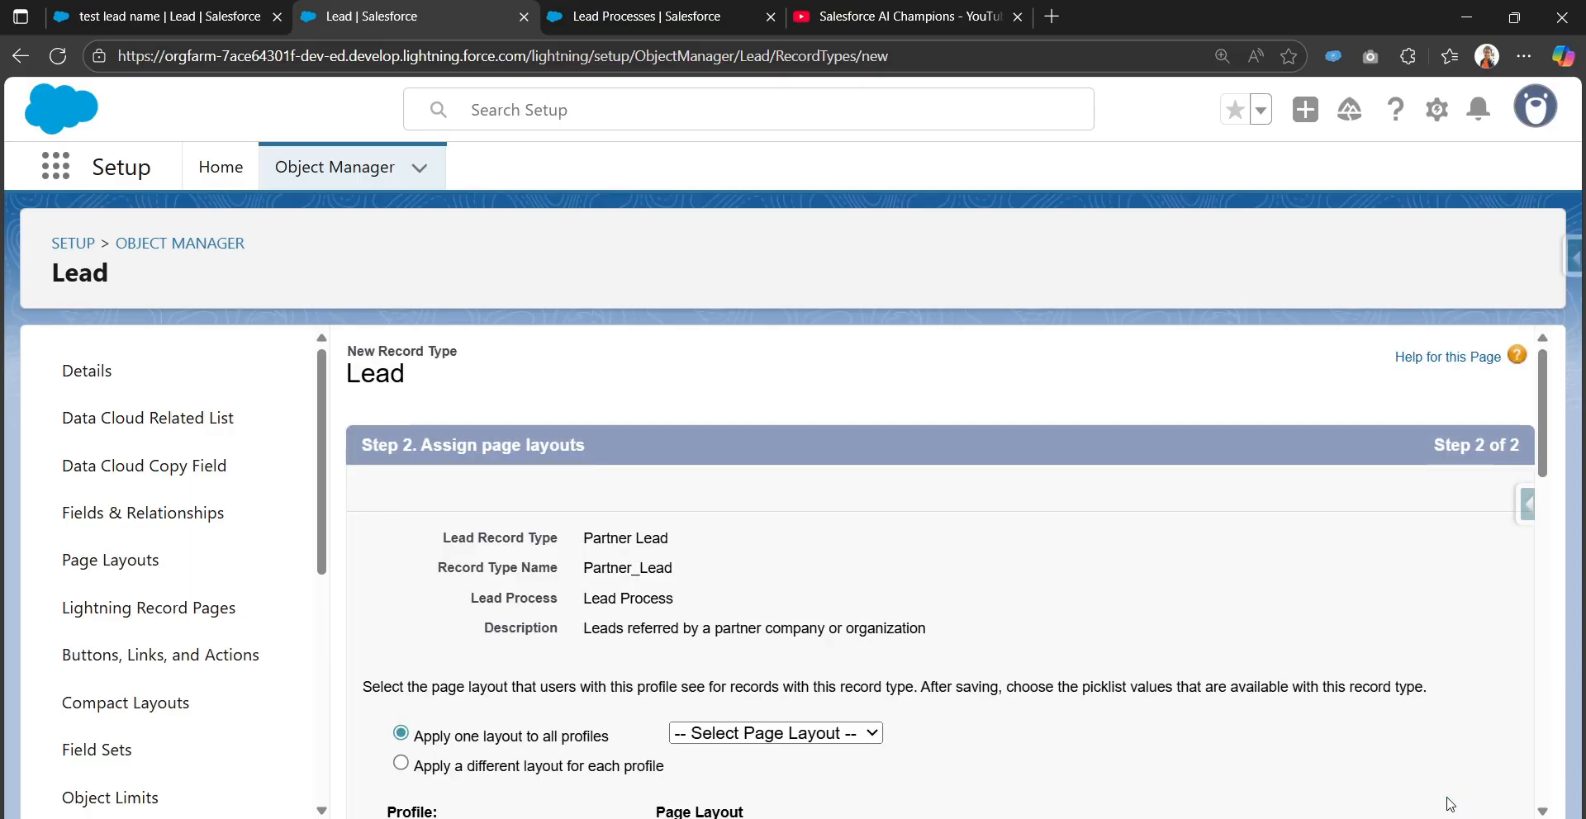
{"action": "scroll", "coordinate": [1198, 608], "scroll_direction": "down", "scroll_amount": 8}
{"action": "scroll", "coordinate": [1203, 605], "scroll_direction": "up", "scroll_amount": 6}
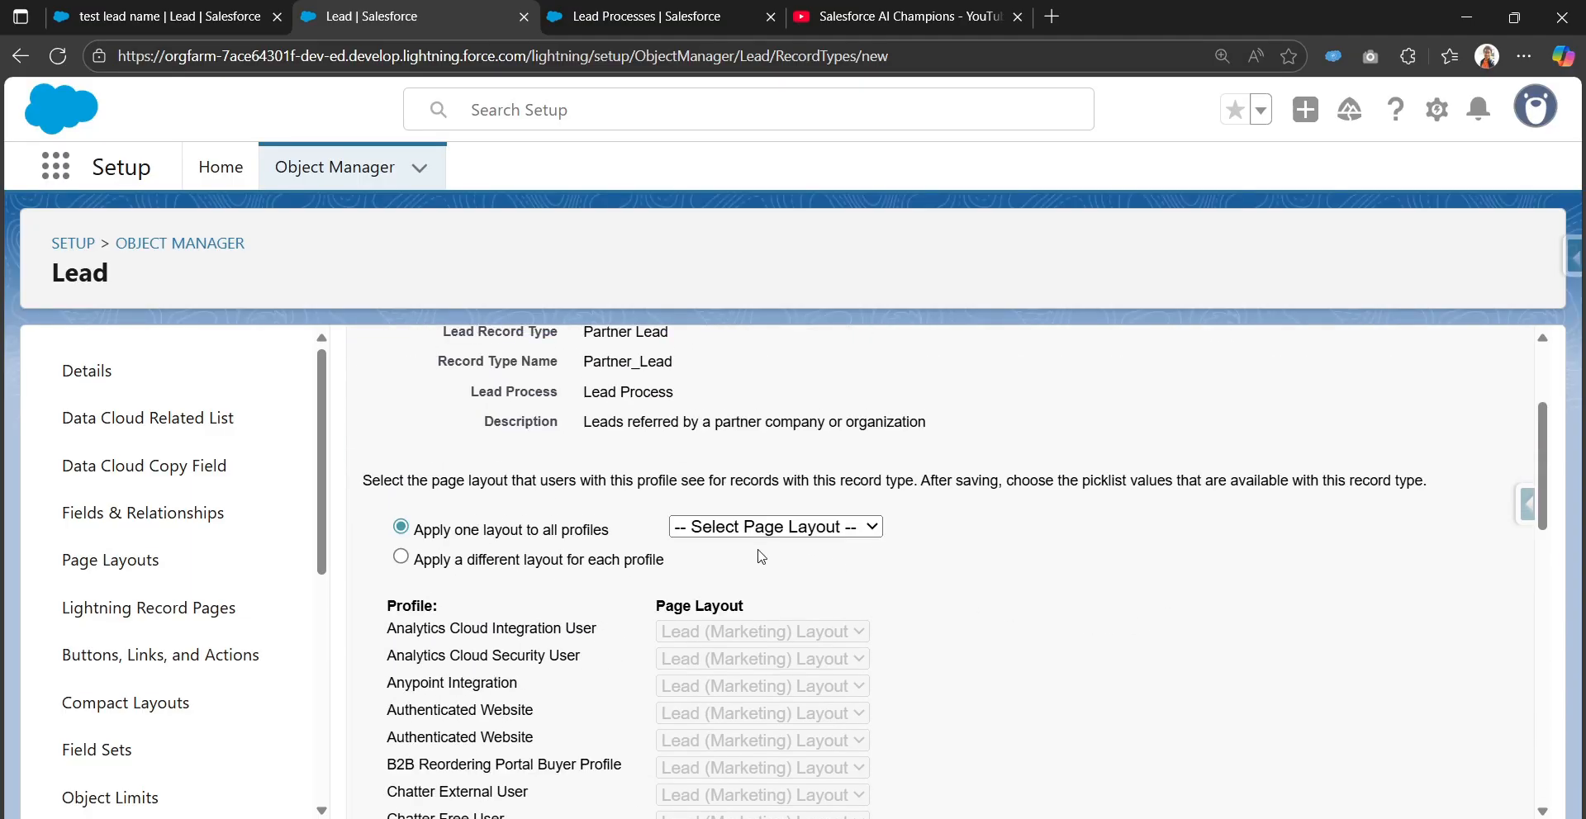
{"action": "scroll", "coordinate": [1243, 525], "scroll_direction": "up", "scroll_amount": 2}
{"action": "scroll", "coordinate": [1253, 513], "scroll_direction": "down", "scroll_amount": 10}
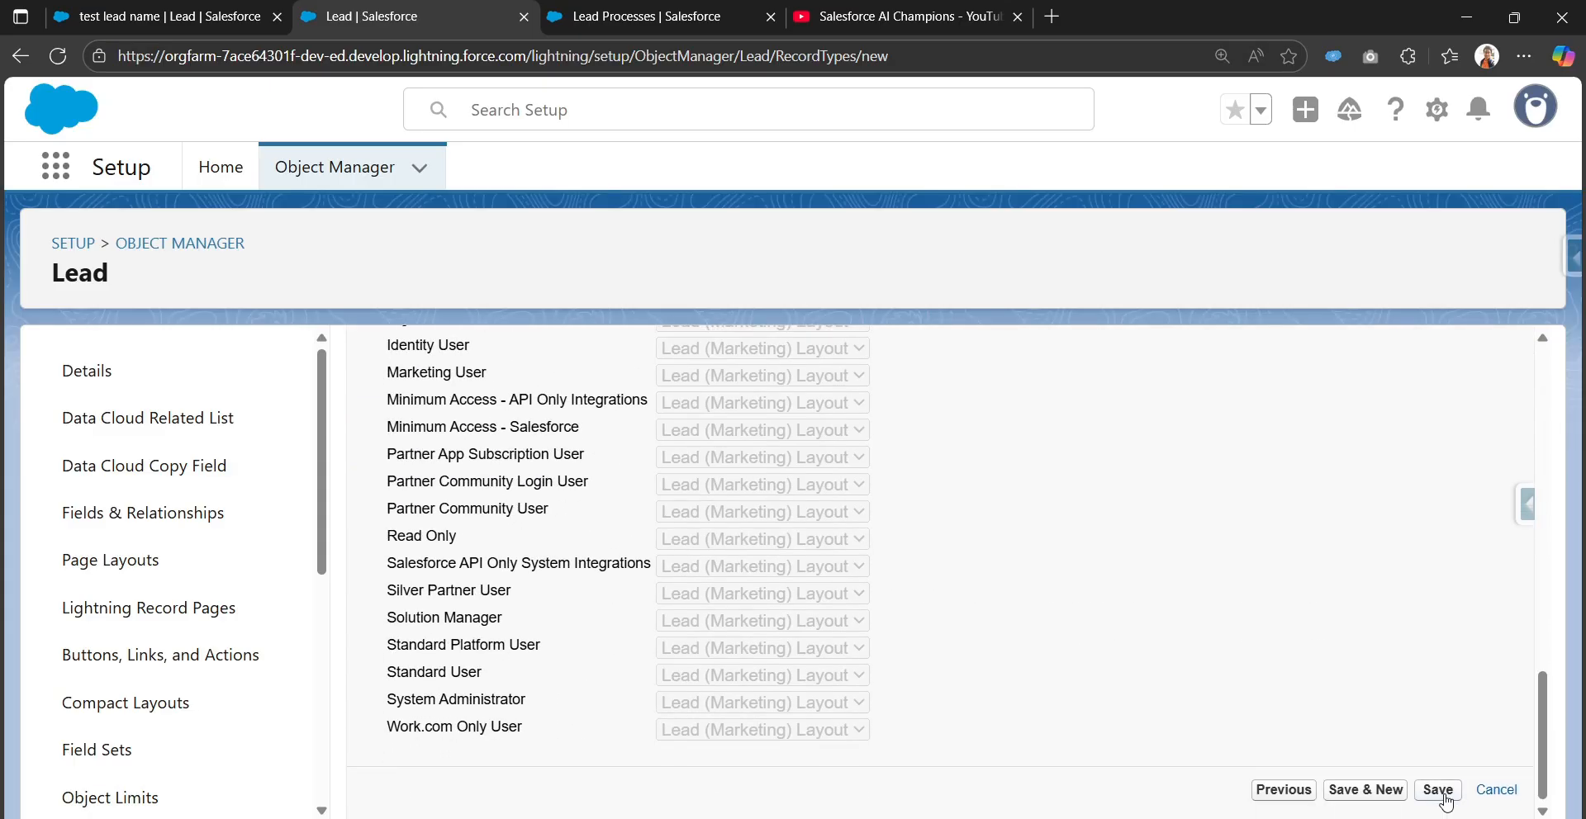
{"action": "left_click", "coordinate": [1442, 791]}
{"action": "scroll", "coordinate": [854, 630], "scroll_direction": "down", "scroll_amount": 3}
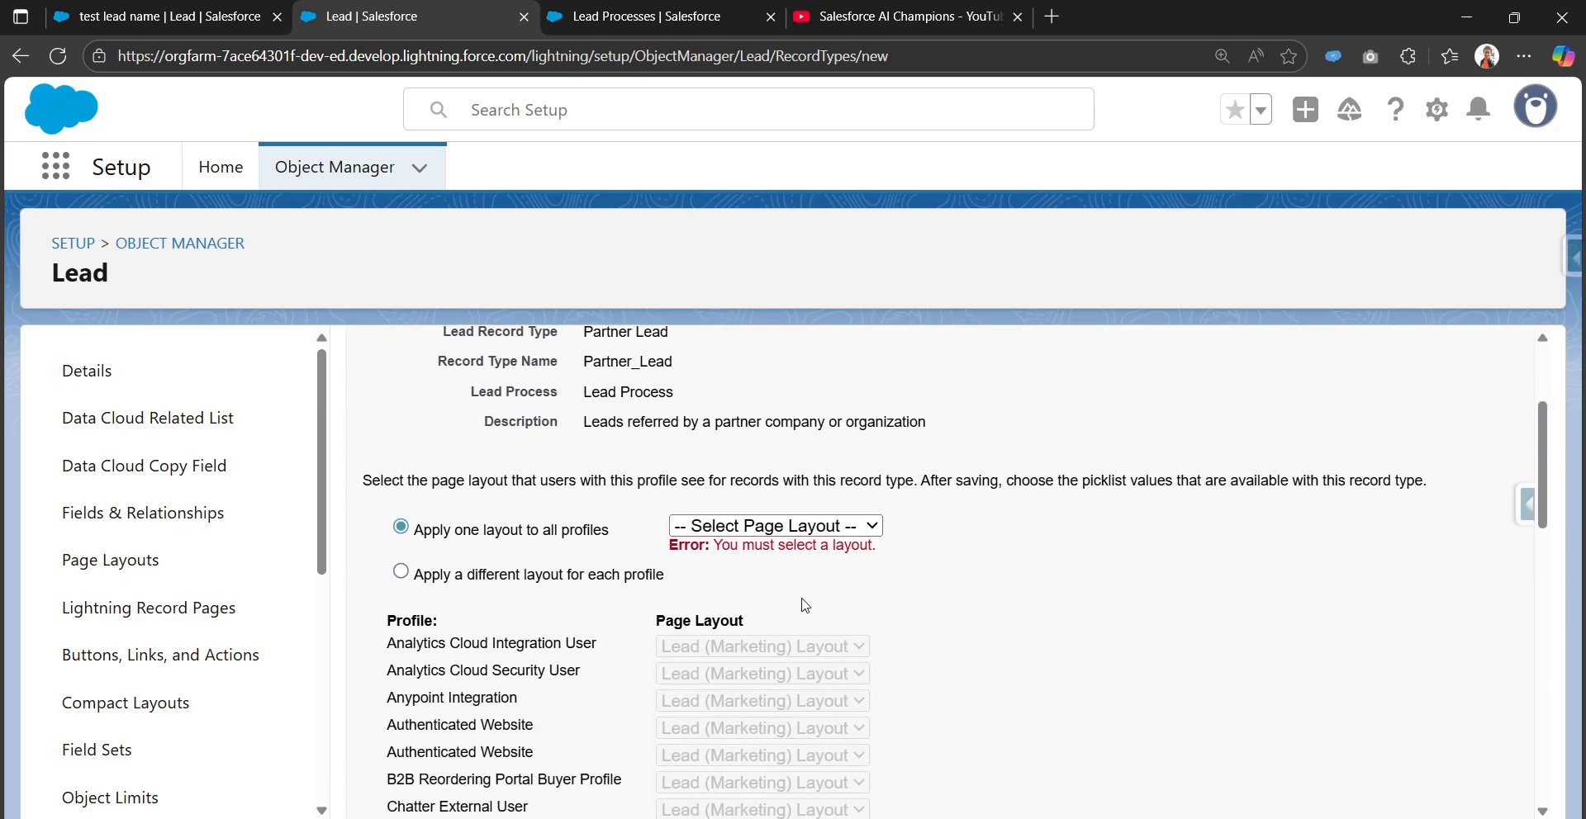
{"action": "left_click", "coordinate": [797, 533]}
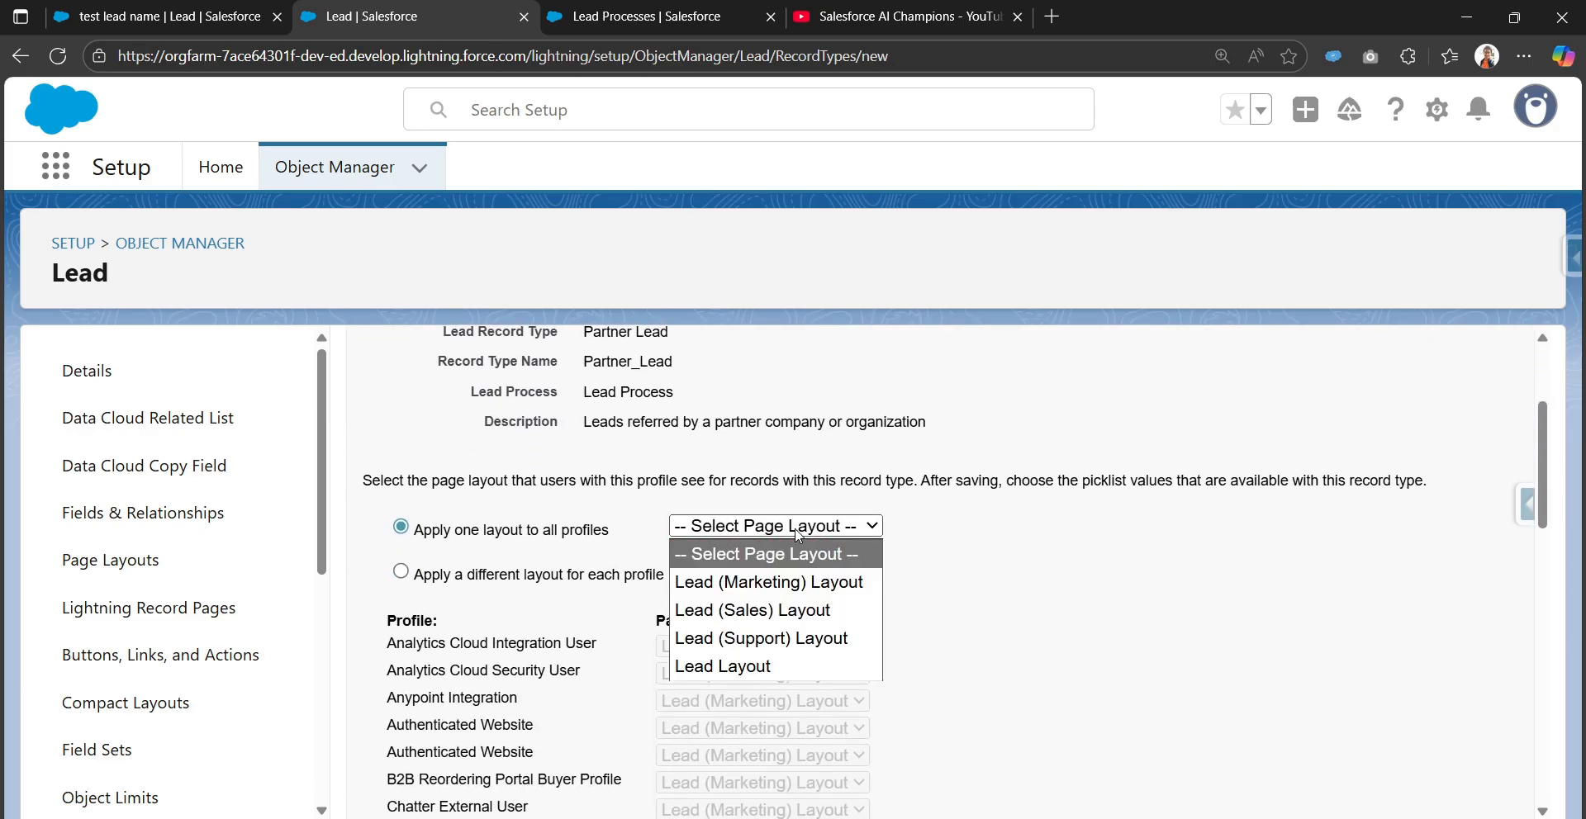
{"action": "left_click", "coordinate": [825, 668]}
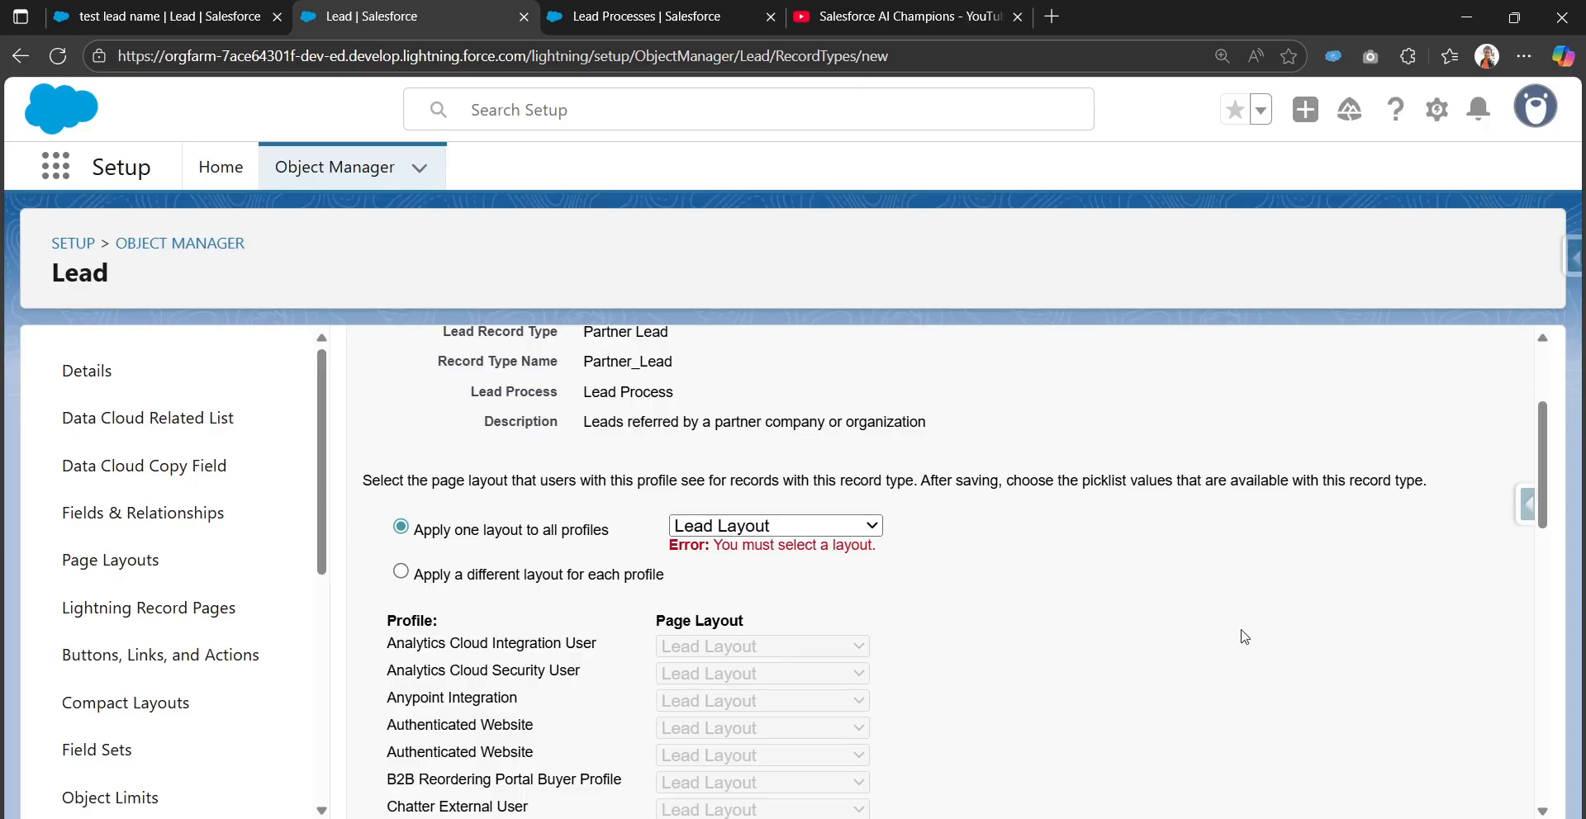
{"action": "scroll", "coordinate": [1244, 640], "scroll_direction": "down", "scroll_amount": 15}
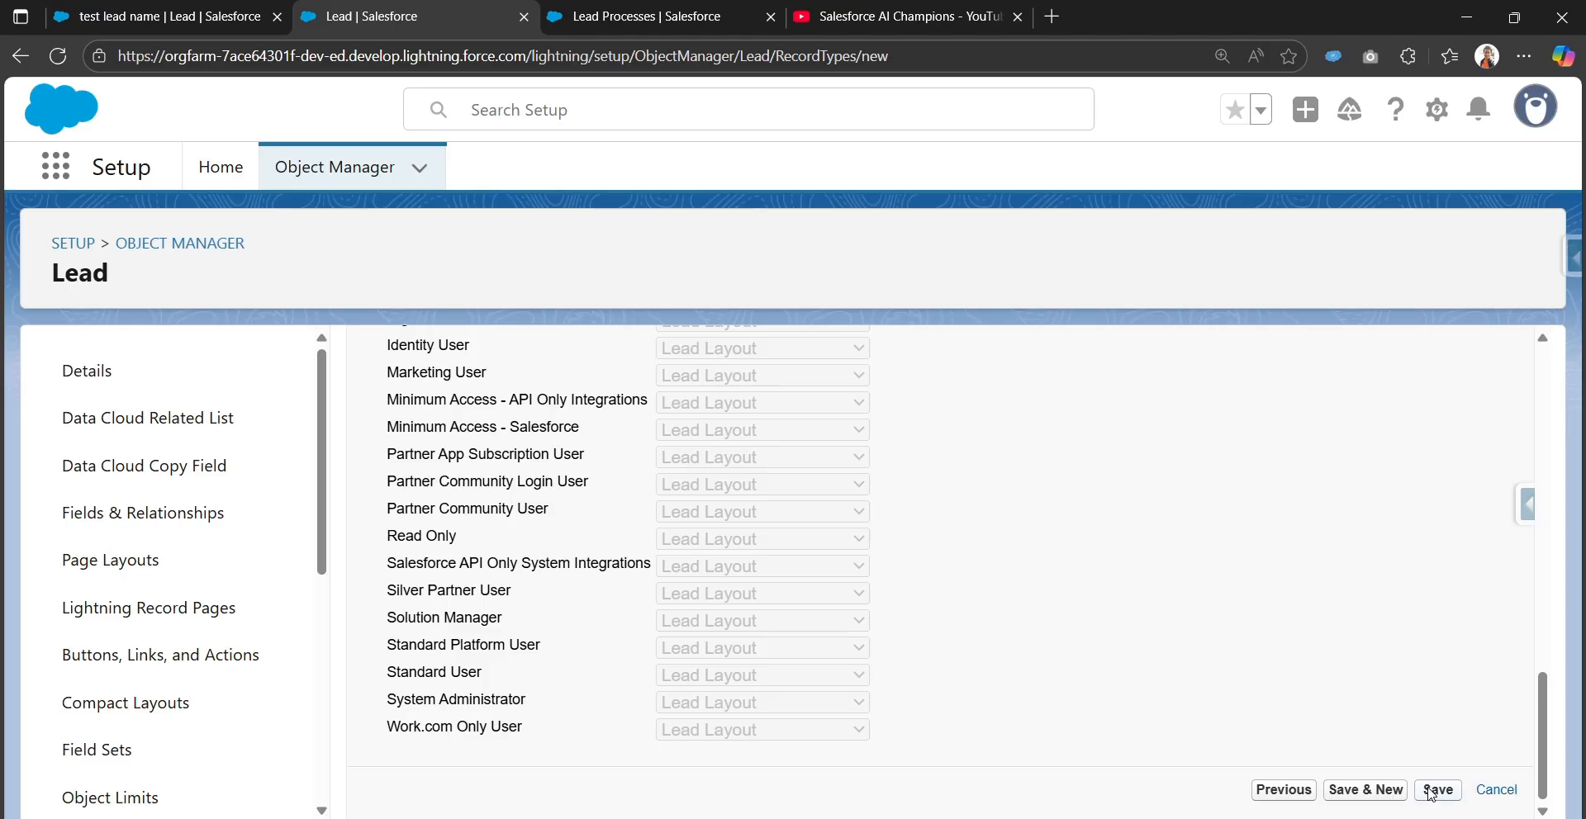
Save Partner Lead, confirm it's listed beside Web Leads, and return to the test lead record tab
{"action": "left_click", "coordinate": [1438, 790]}
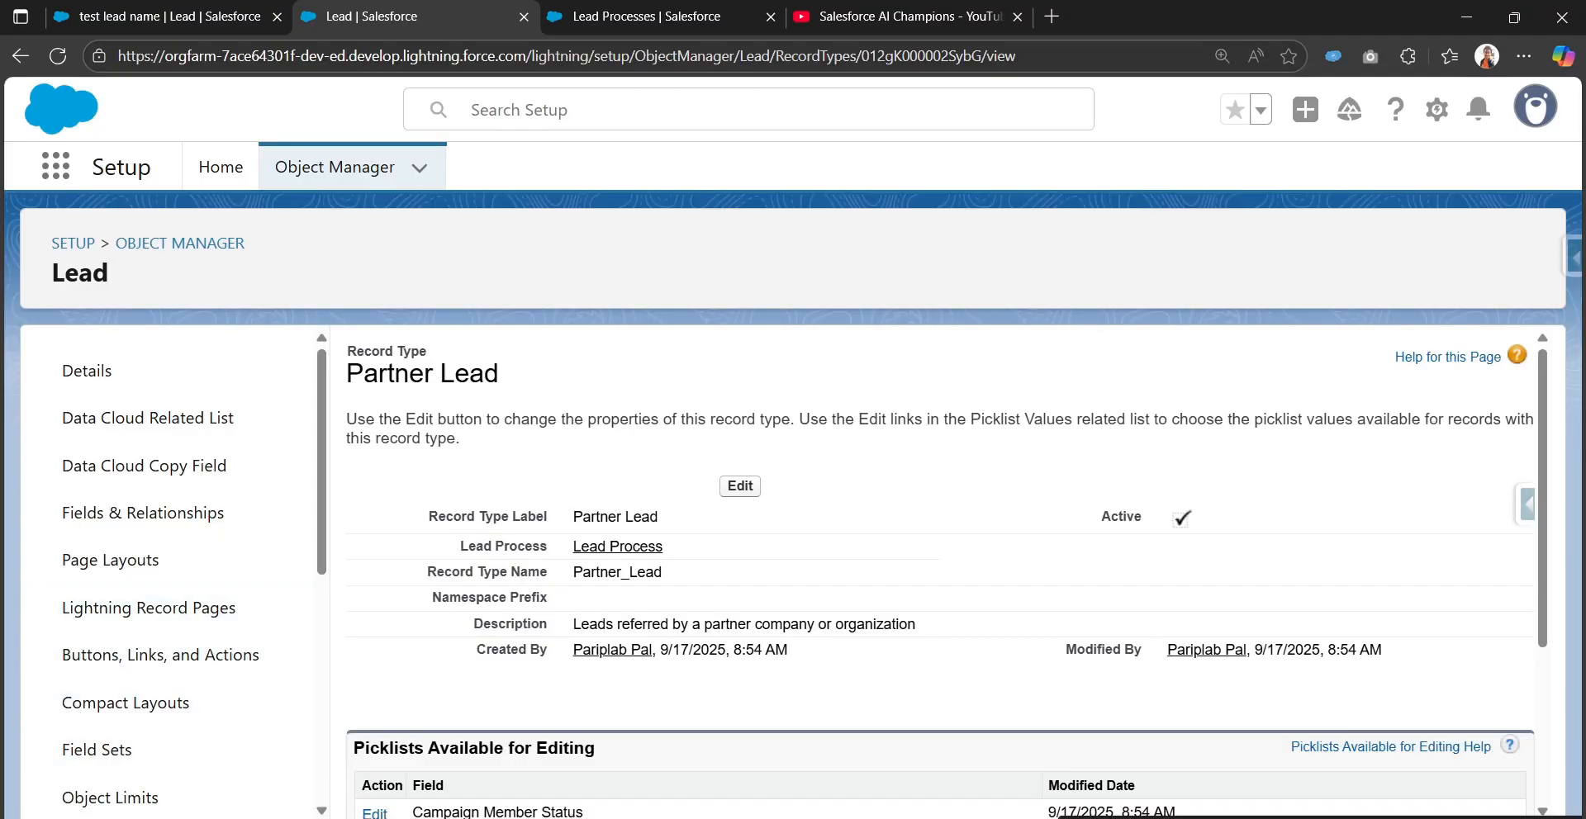
{"action": "scroll", "coordinate": [130, 587], "scroll_direction": "down", "scroll_amount": 5}
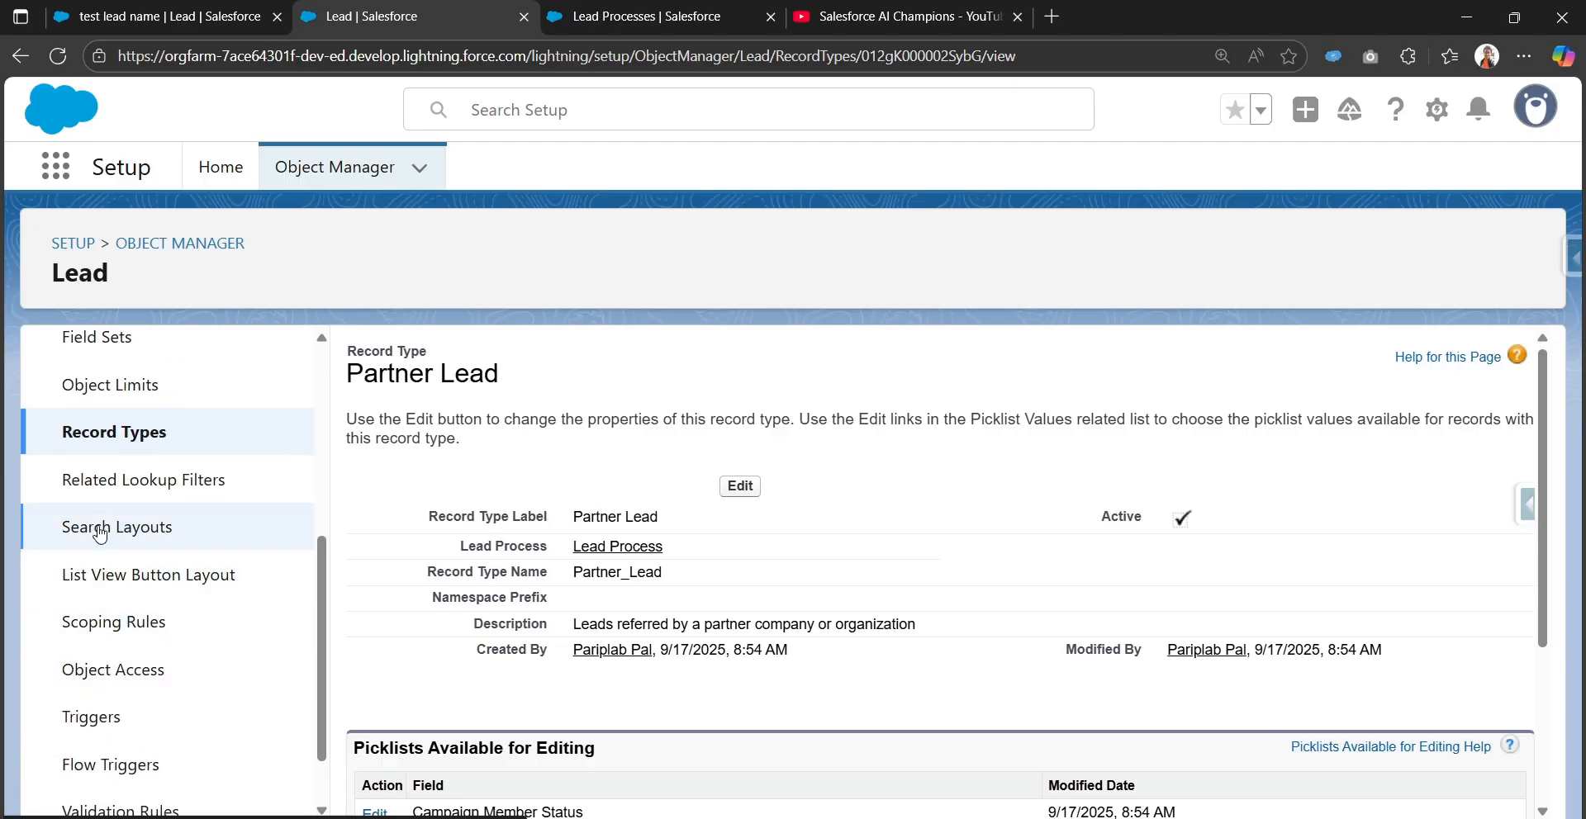
{"action": "left_click", "coordinate": [101, 457]}
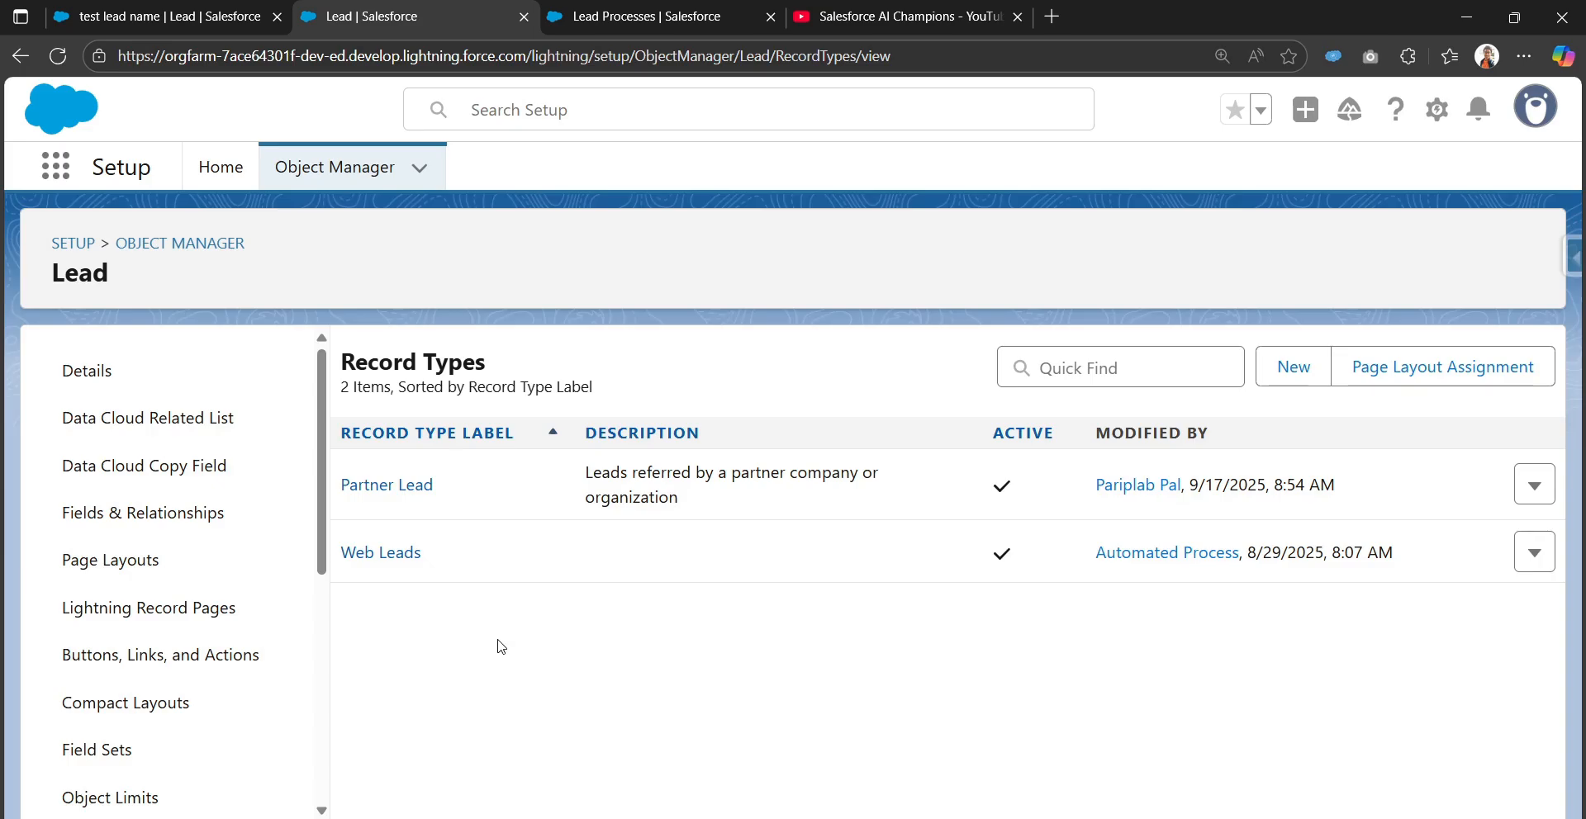
{"action": "left_click", "coordinate": [159, 16]}
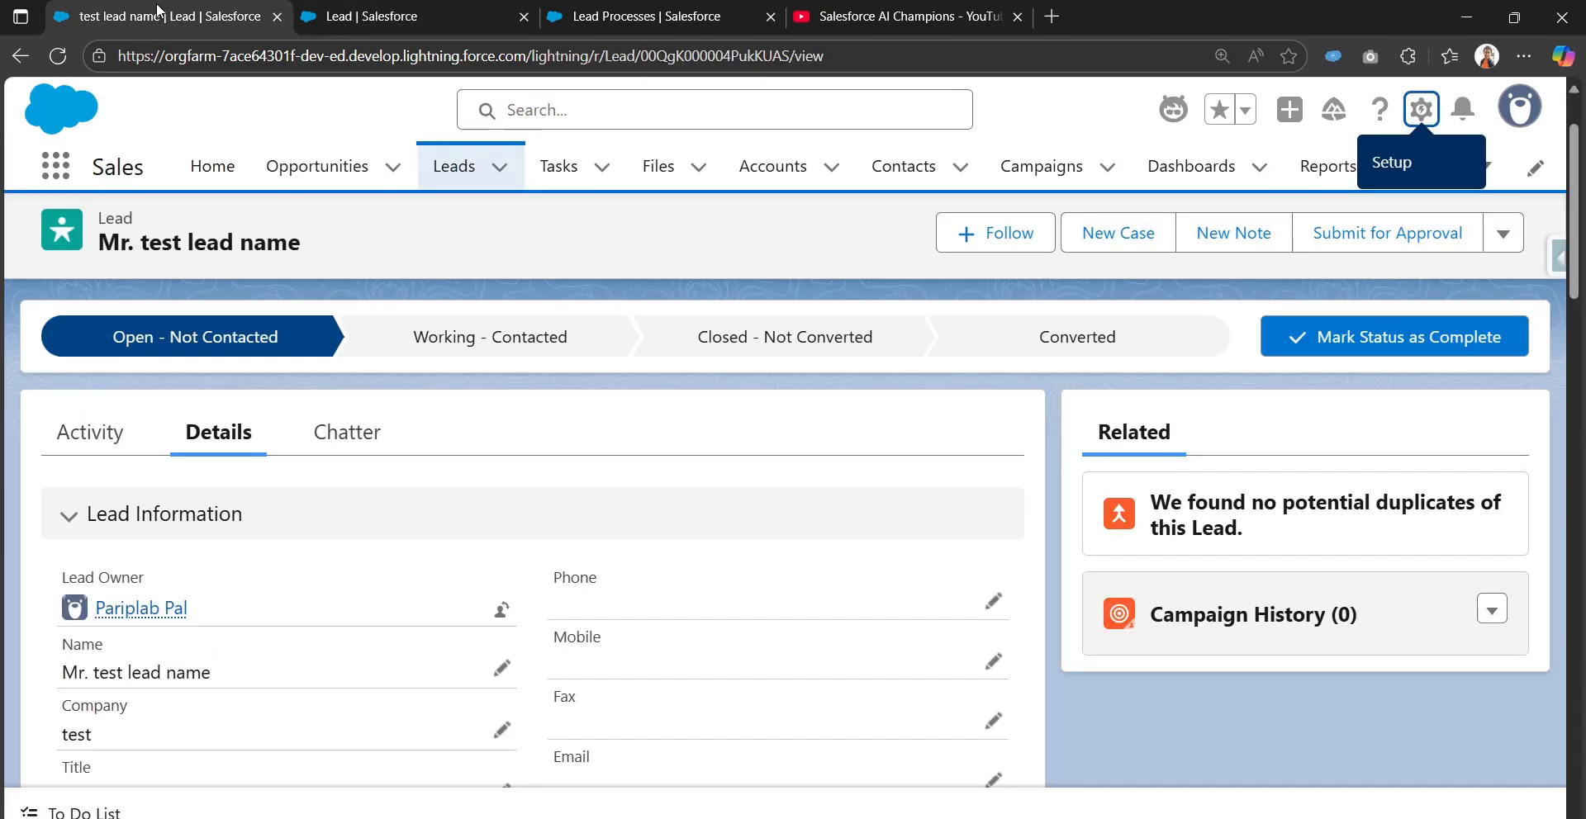
From the Leads list, reload and start a new lead to reach the Web Leads / Partner Lead chooser
{"action": "left_click", "coordinate": [443, 170]}
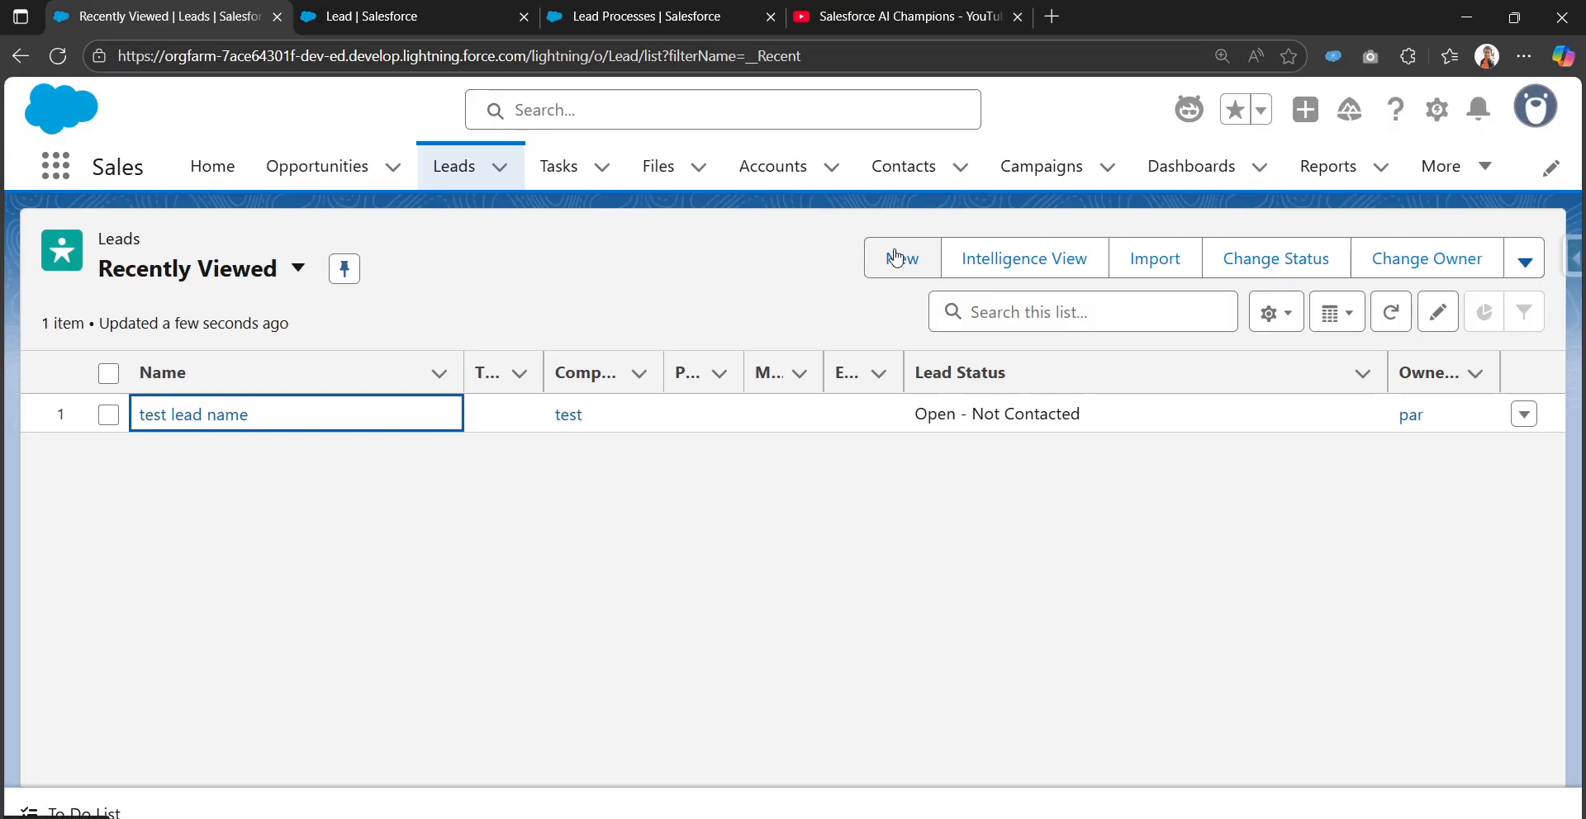
{"action": "left_click", "coordinate": [896, 259]}
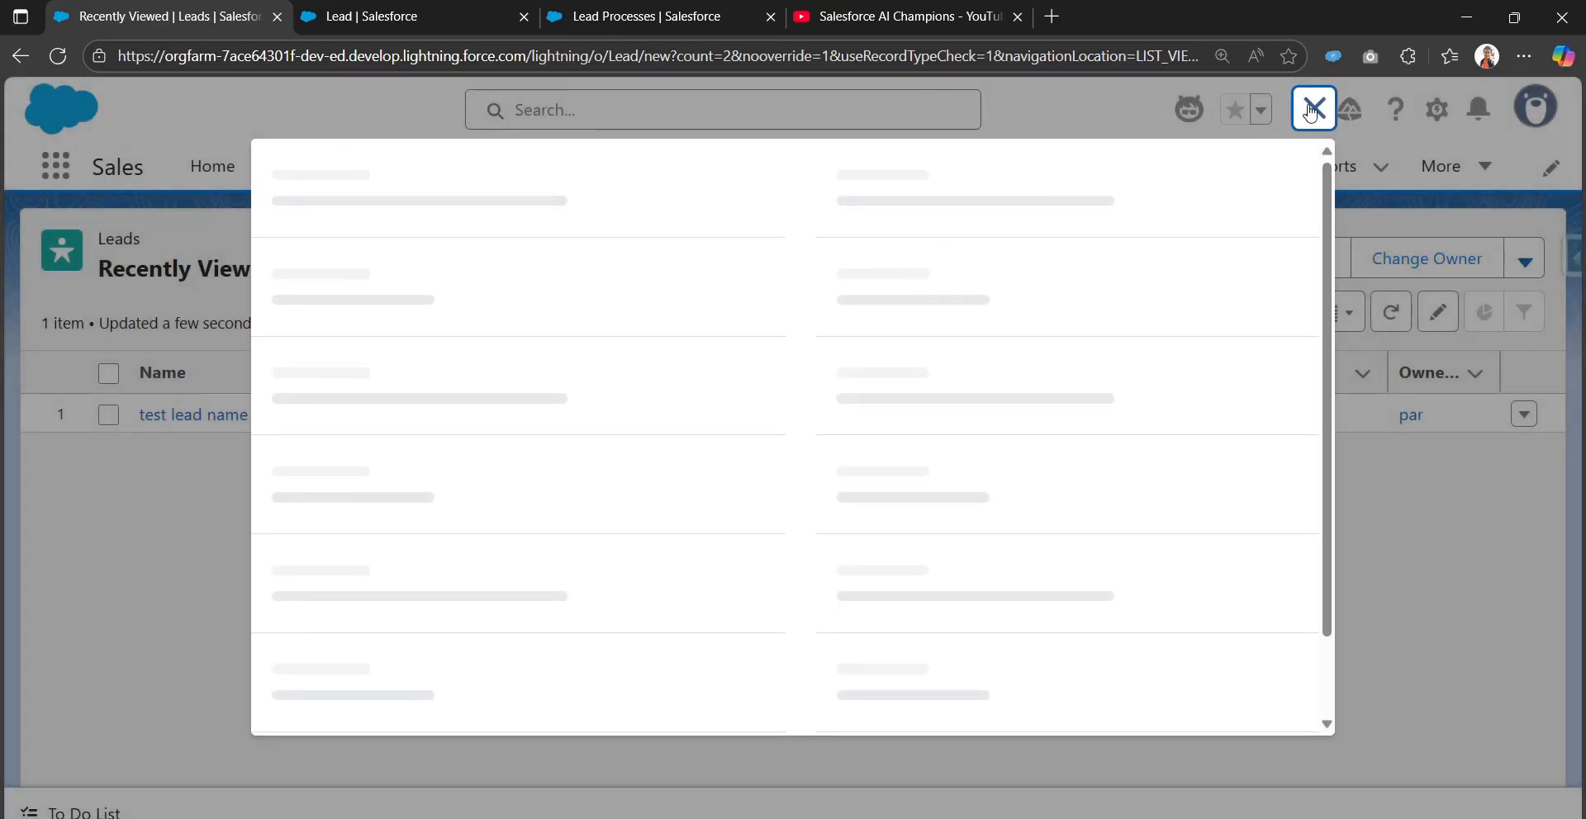
{"action": "left_click", "coordinate": [1311, 110]}
{"action": "left_click", "coordinate": [60, 58]}
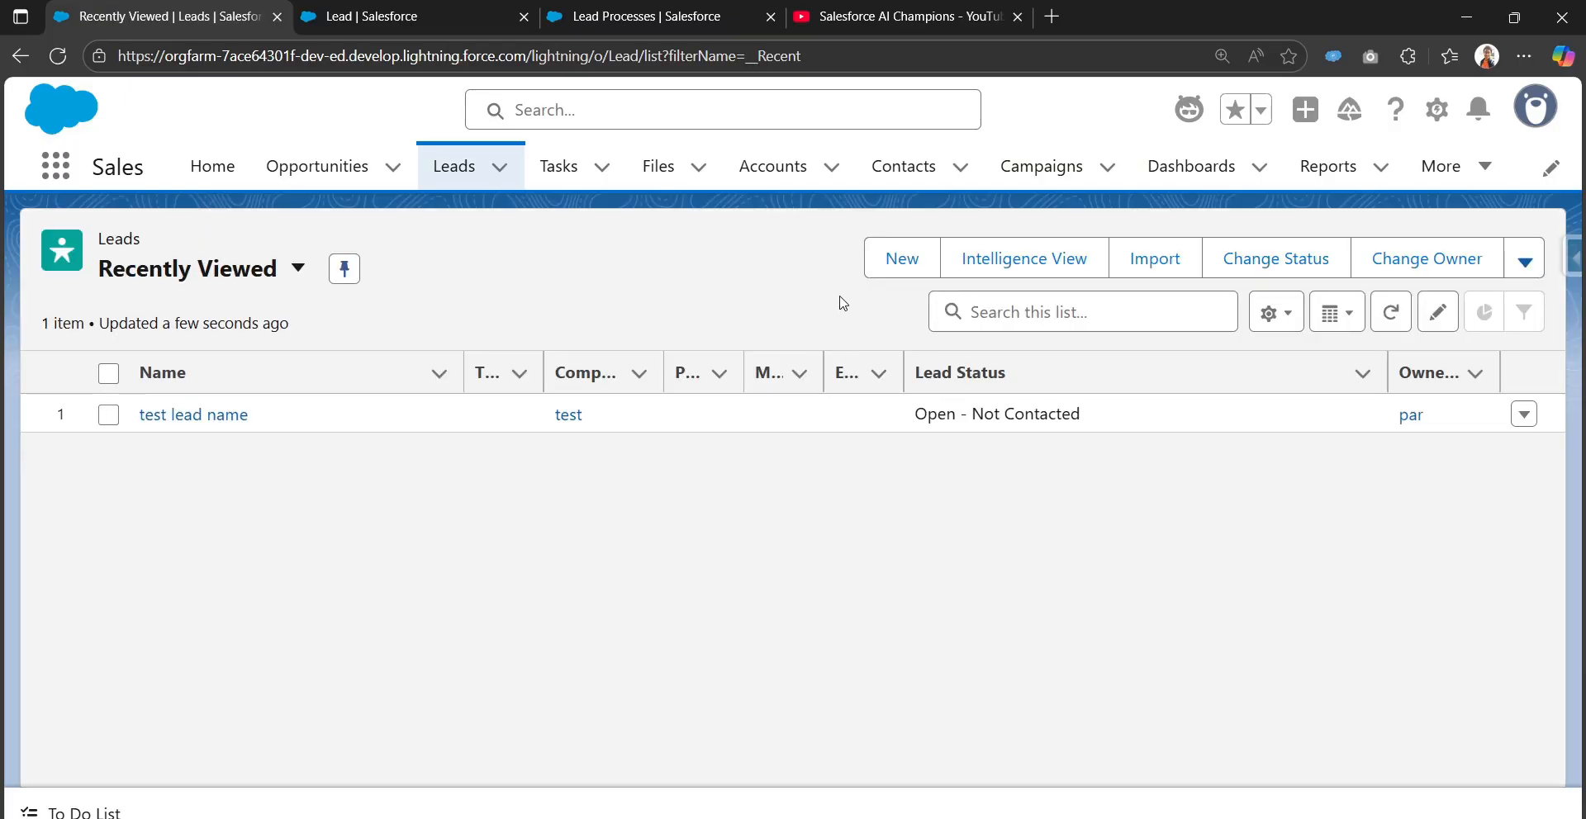
{"action": "left_click", "coordinate": [883, 261]}
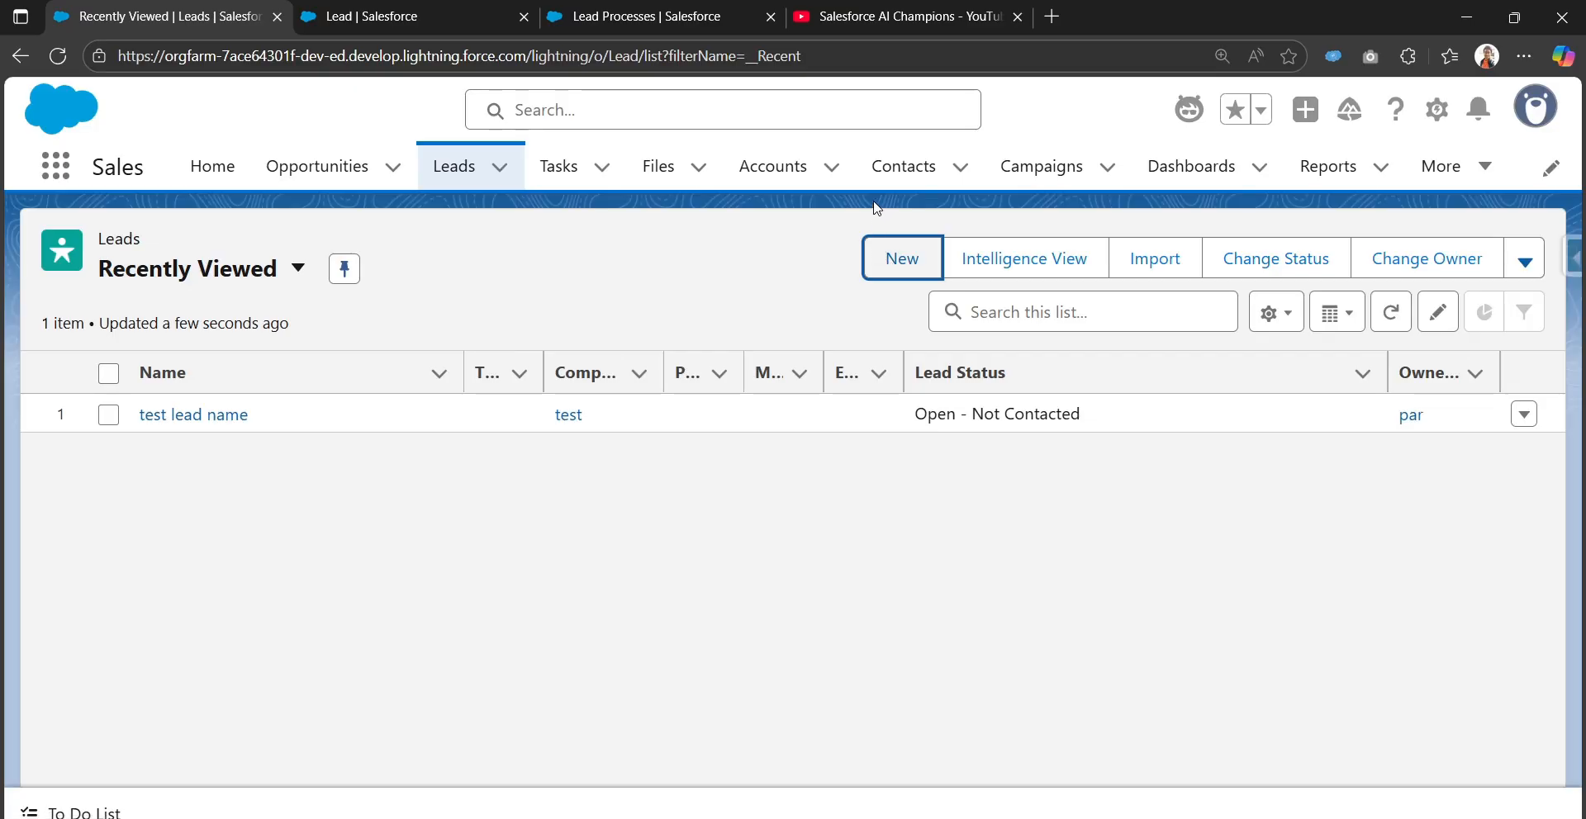
{"action": "left_click", "coordinate": [866, 262]}
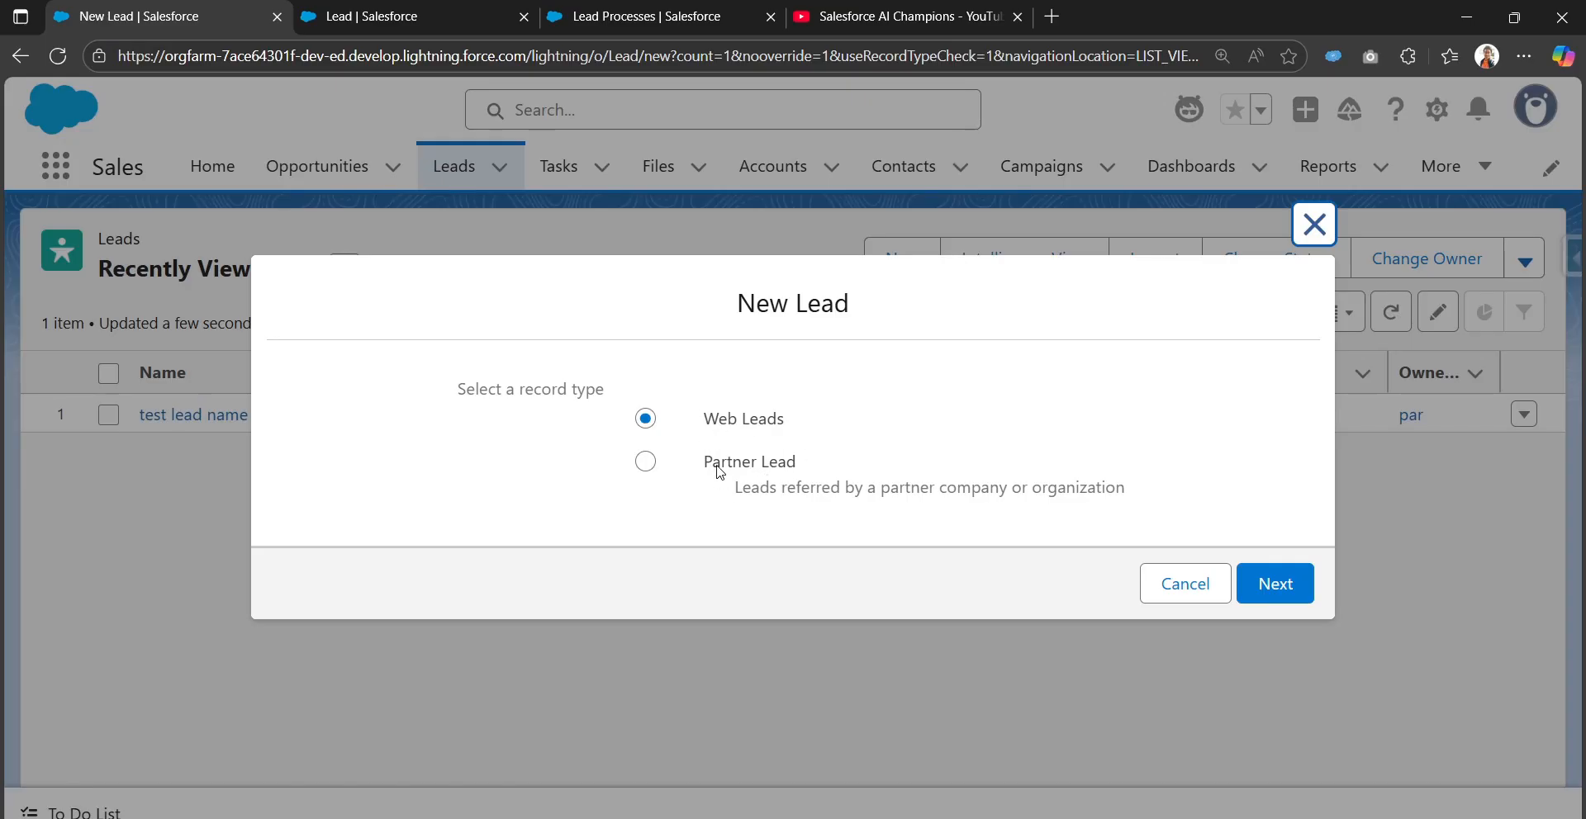
Choose the Partner Lead record type and enter salutation Mr. with first name 'test'
{"action": "left_click_drag", "start_coordinate": [704, 461], "coordinate": [813, 472]}
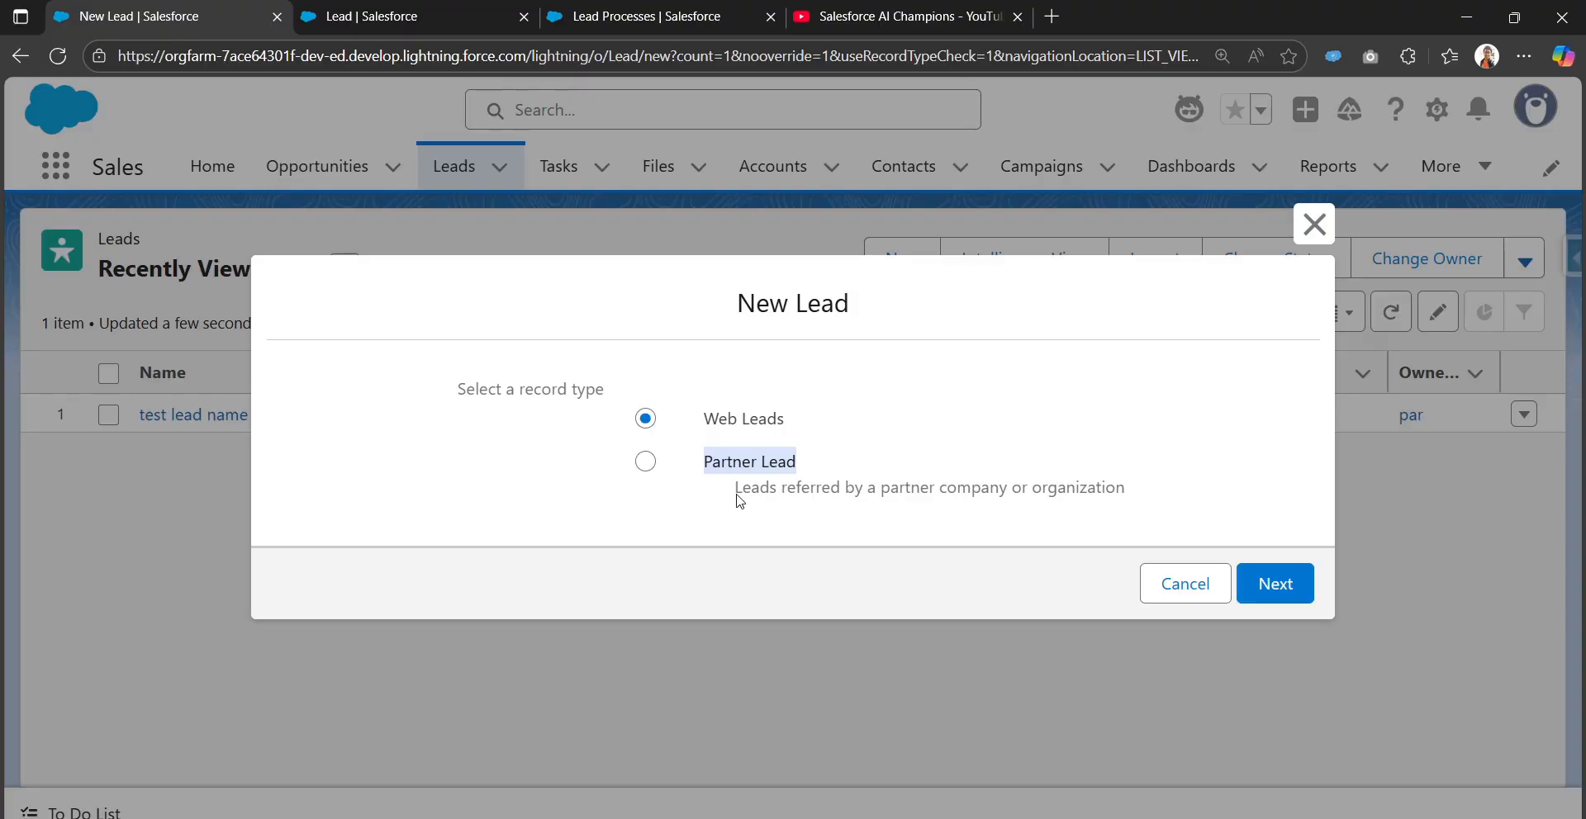
{"action": "left_click", "coordinate": [645, 466]}
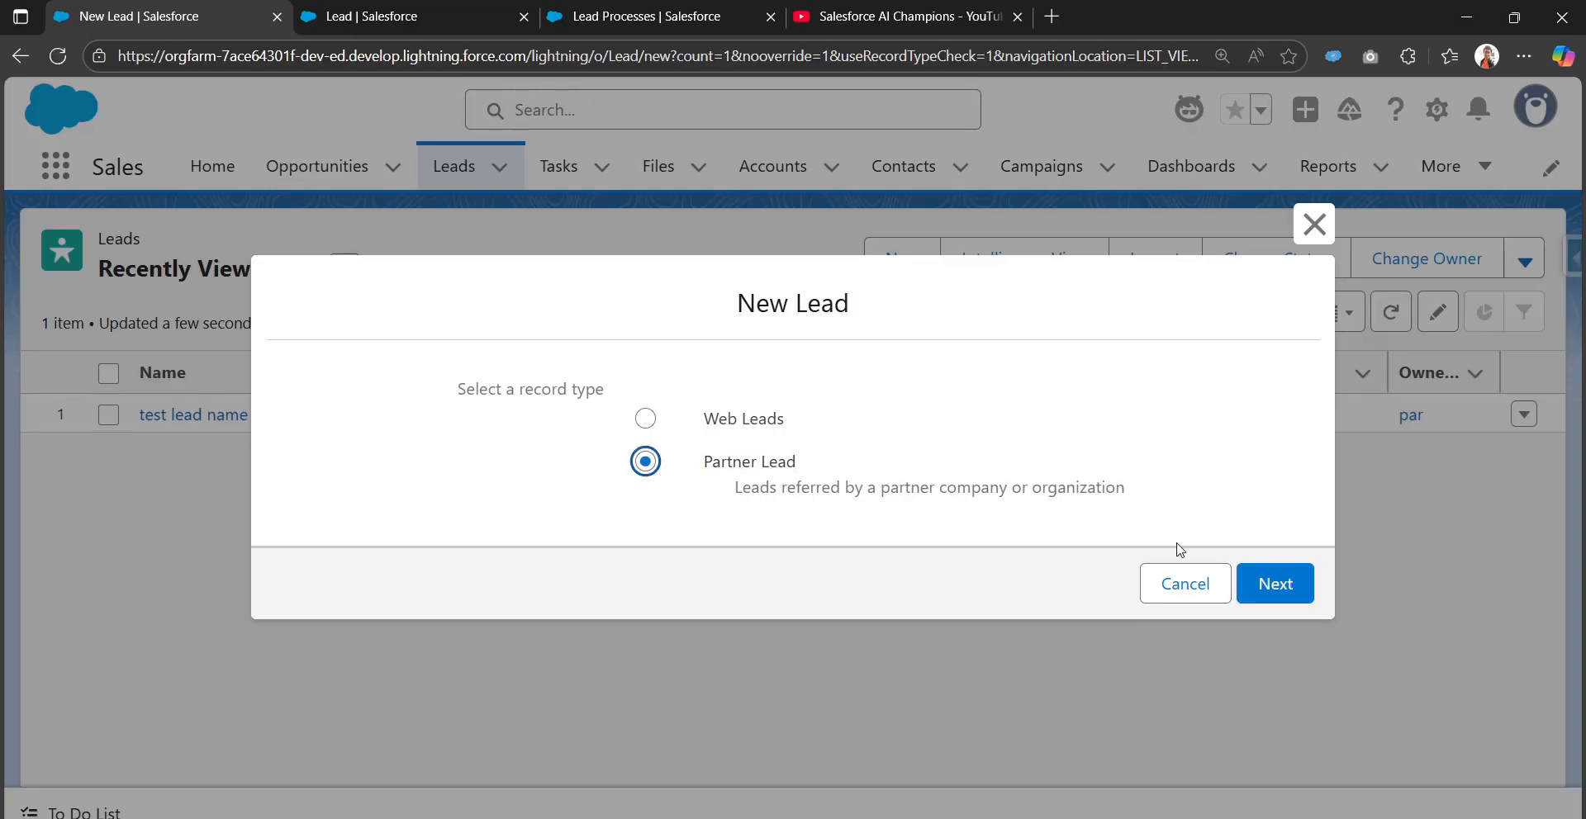
{"action": "left_click", "coordinate": [1262, 583]}
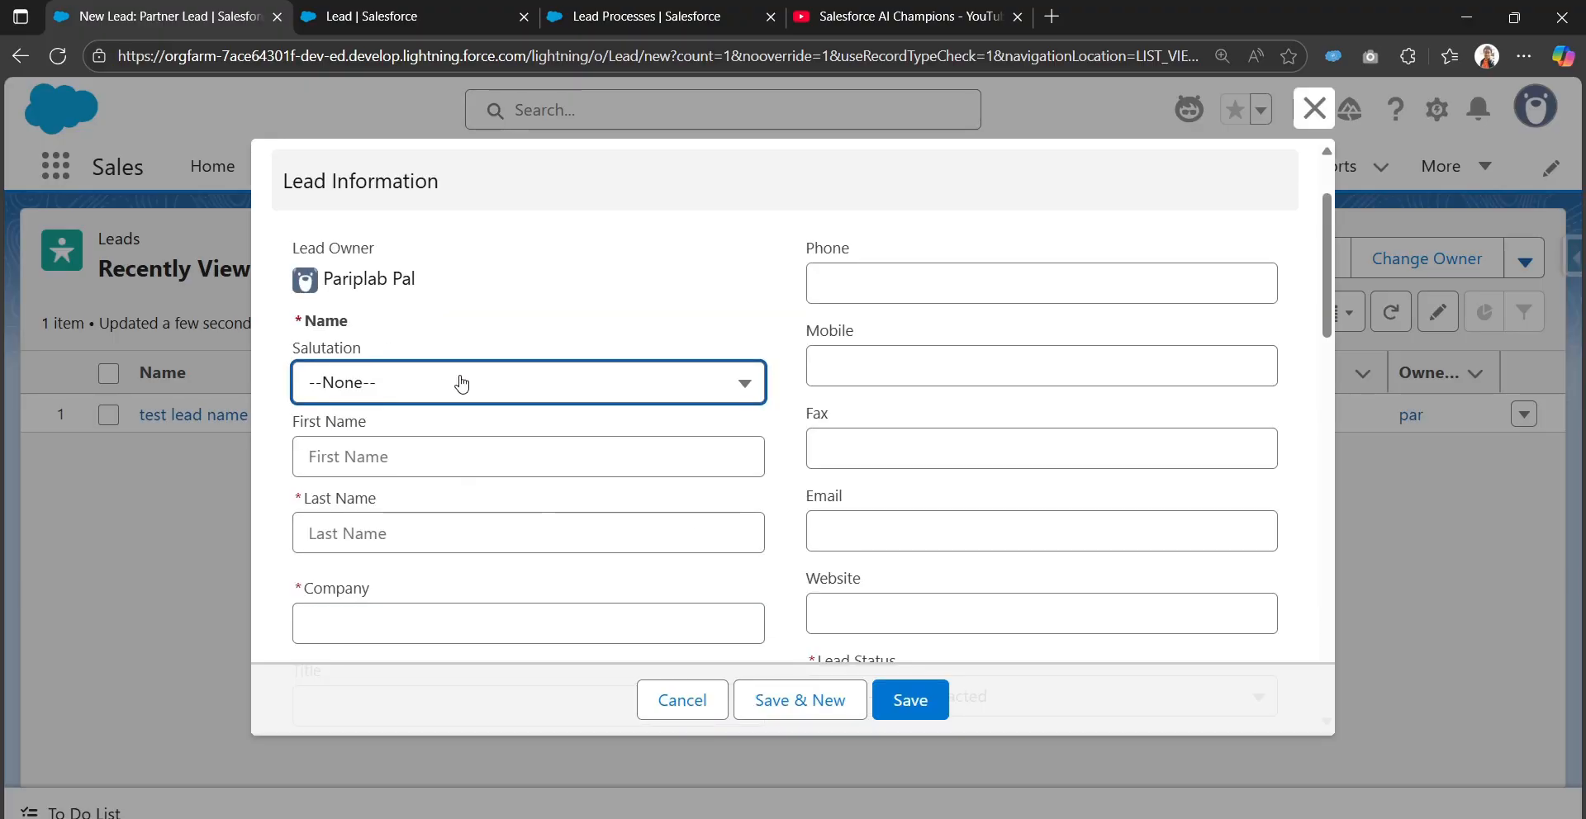
{"action": "left_click", "coordinate": [461, 383]}
{"action": "left_click", "coordinate": [462, 456]}
{"action": "left_click", "coordinate": [462, 456]}
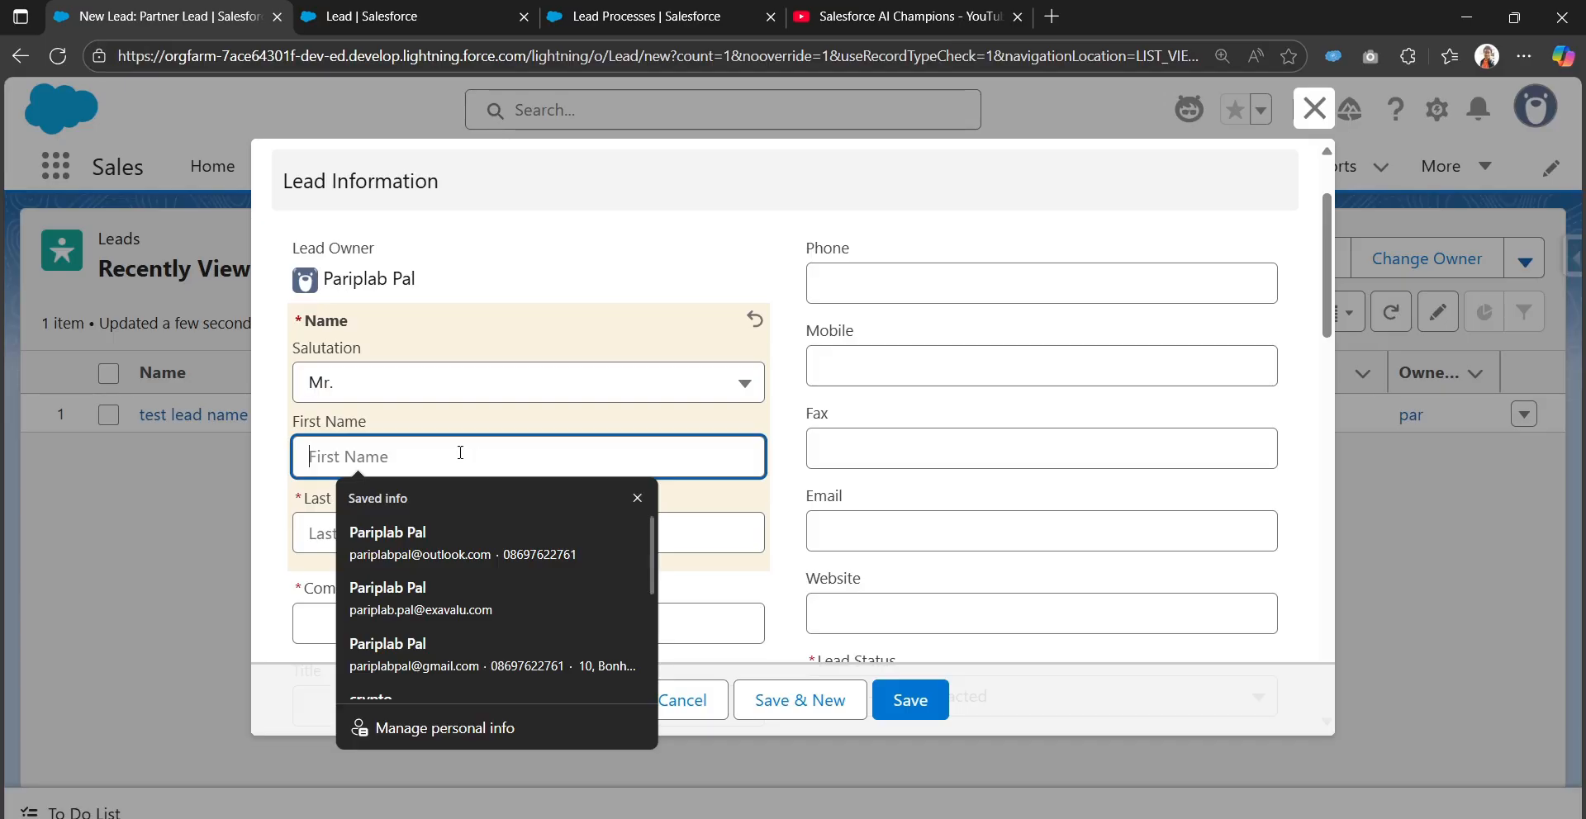
{"action": "type", "text": "test"}
{"action": "key", "text": "Tab"}
{"action": "key", "text": "Tab"}
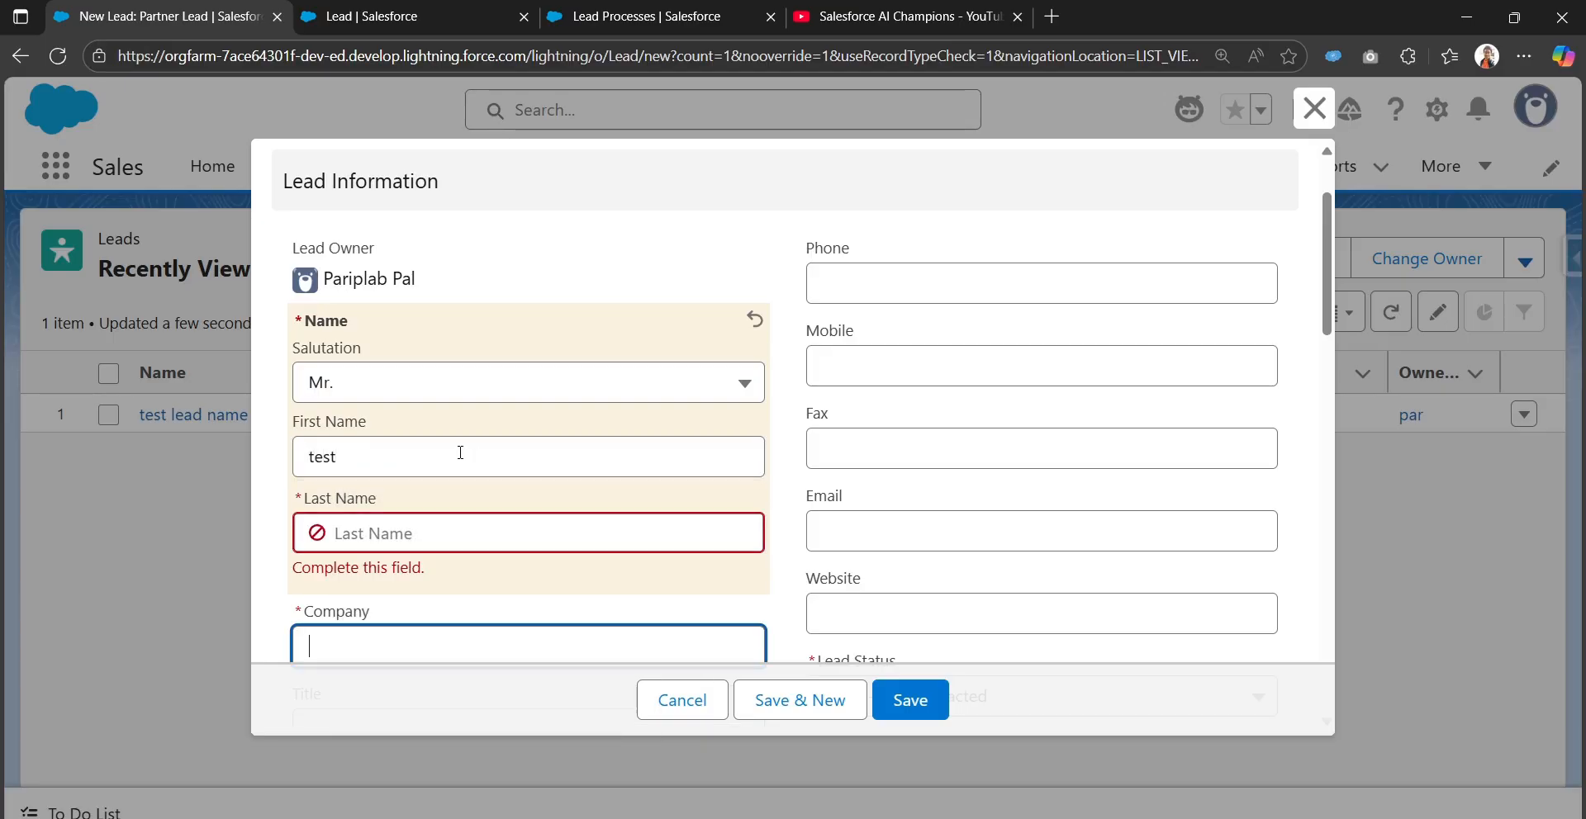
Enter last name 'partner lead' and company 'test'
{"action": "left_click", "coordinate": [464, 527]}
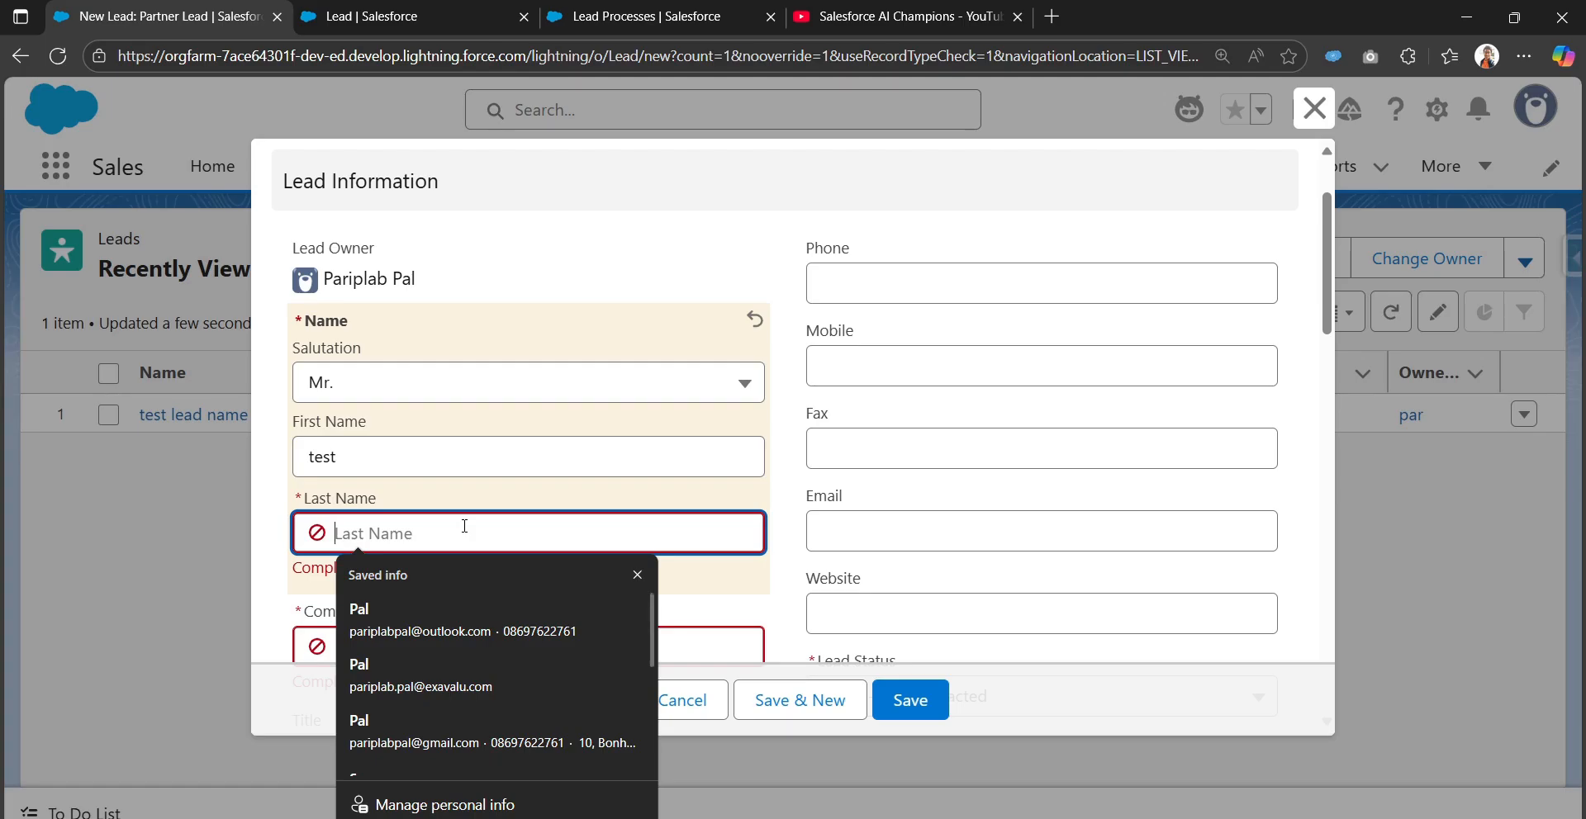
{"action": "type", "text": "partner lead"}
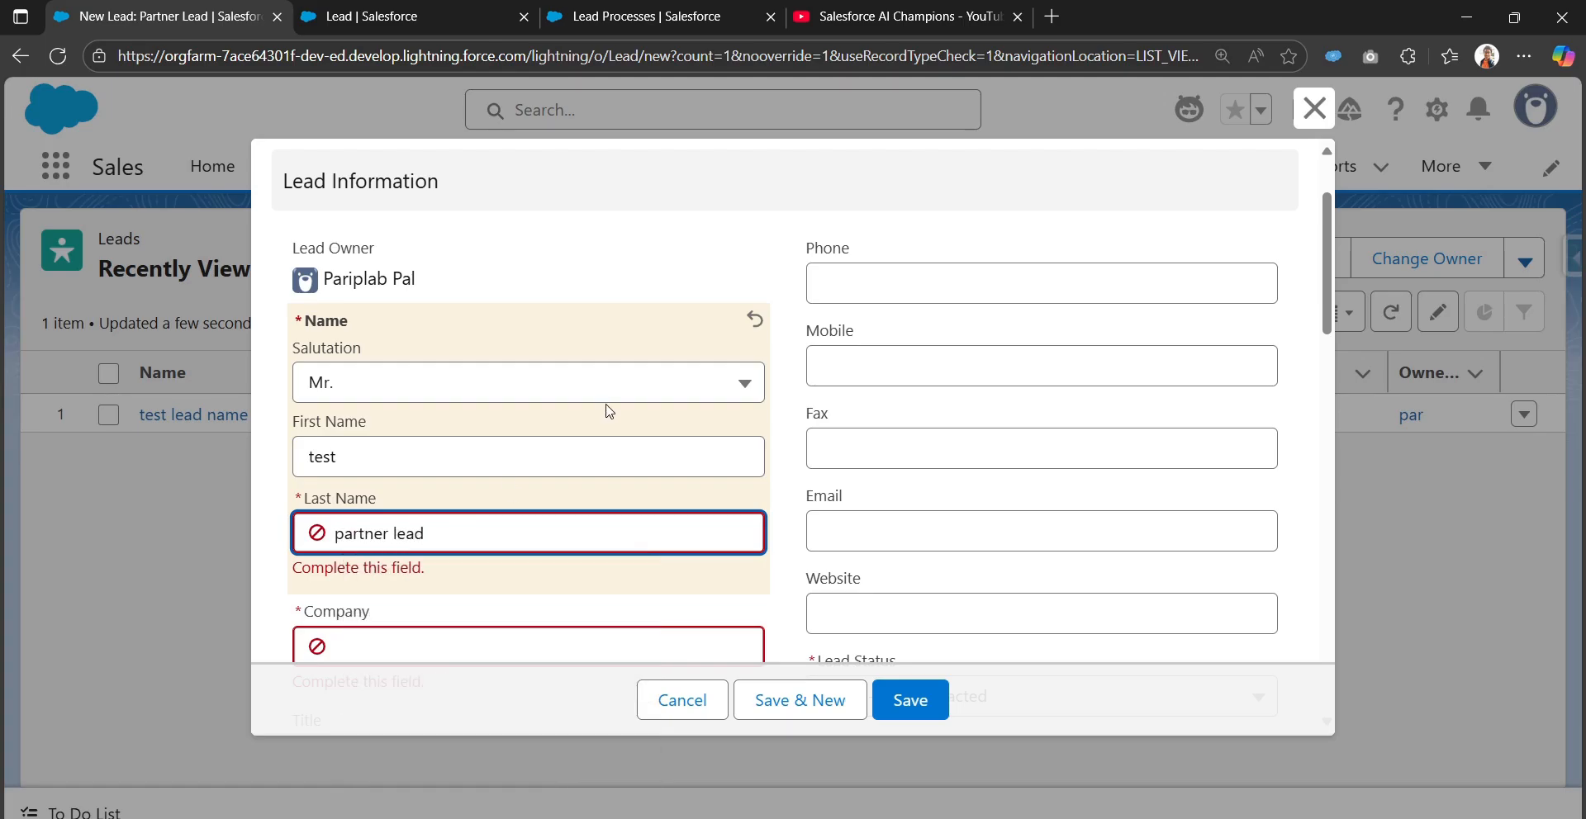
{"action": "scroll", "coordinate": [609, 412], "scroll_direction": "down", "scroll_amount": 3}
{"action": "left_click", "coordinate": [581, 443]}
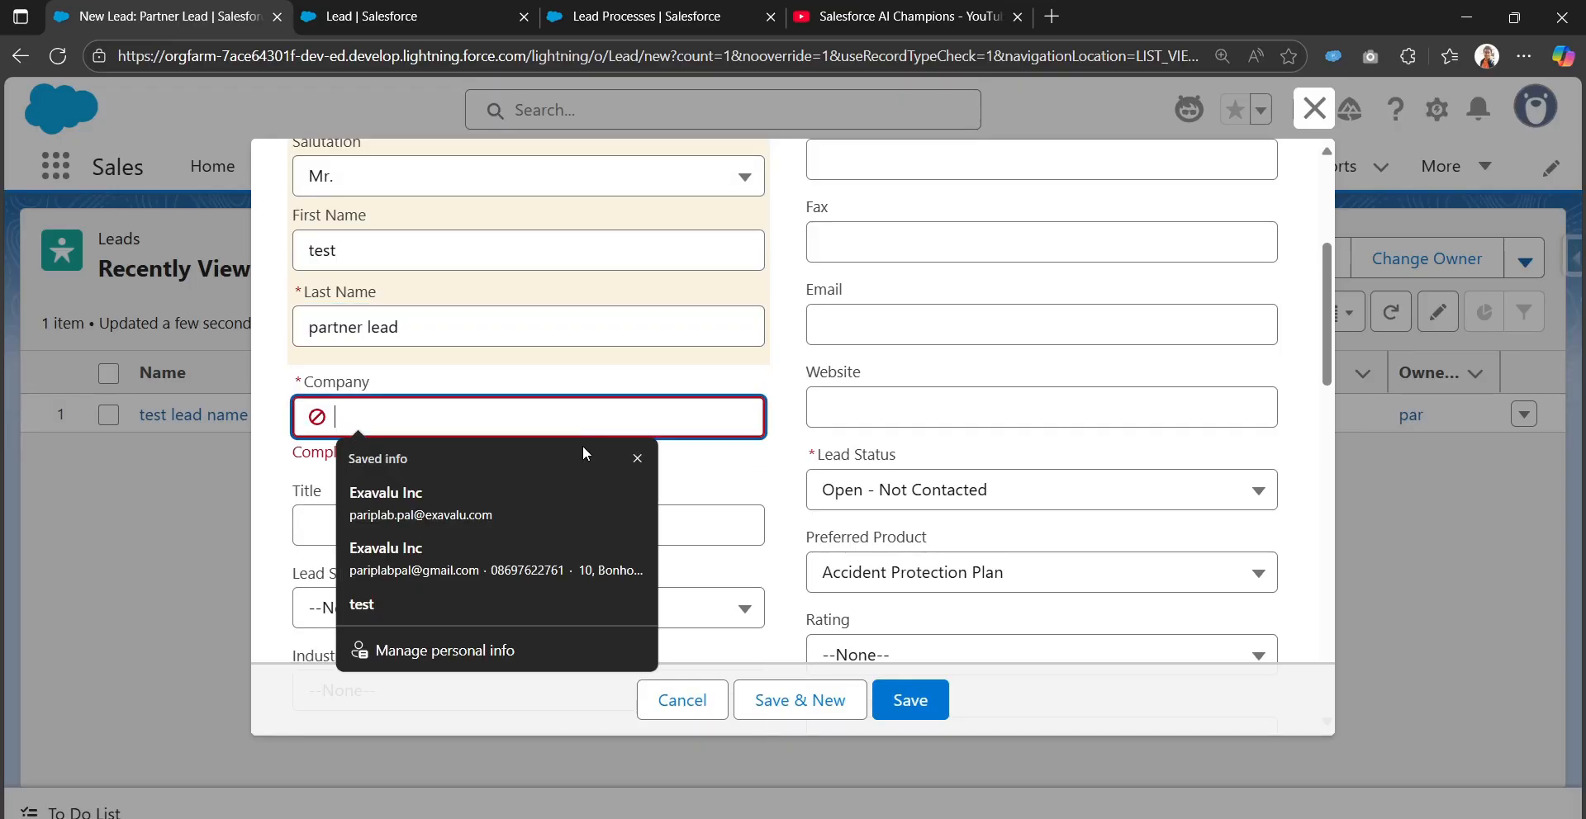
{"action": "type", "text": "test"}
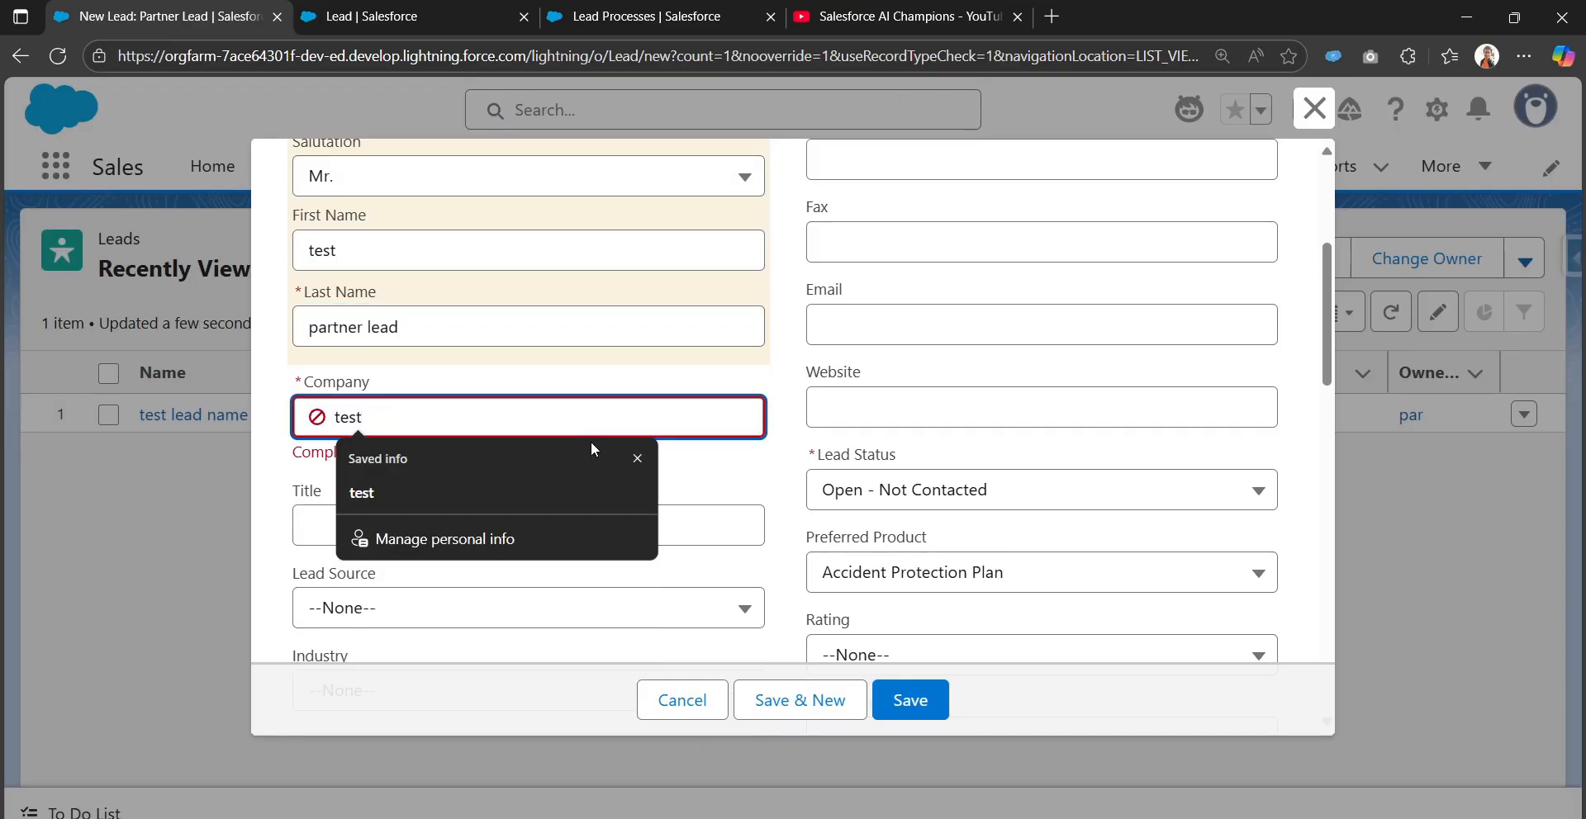
{"action": "left_click", "coordinate": [719, 382]}
{"action": "scroll", "coordinate": [700, 471], "scroll_direction": "down", "scroll_amount": 4}
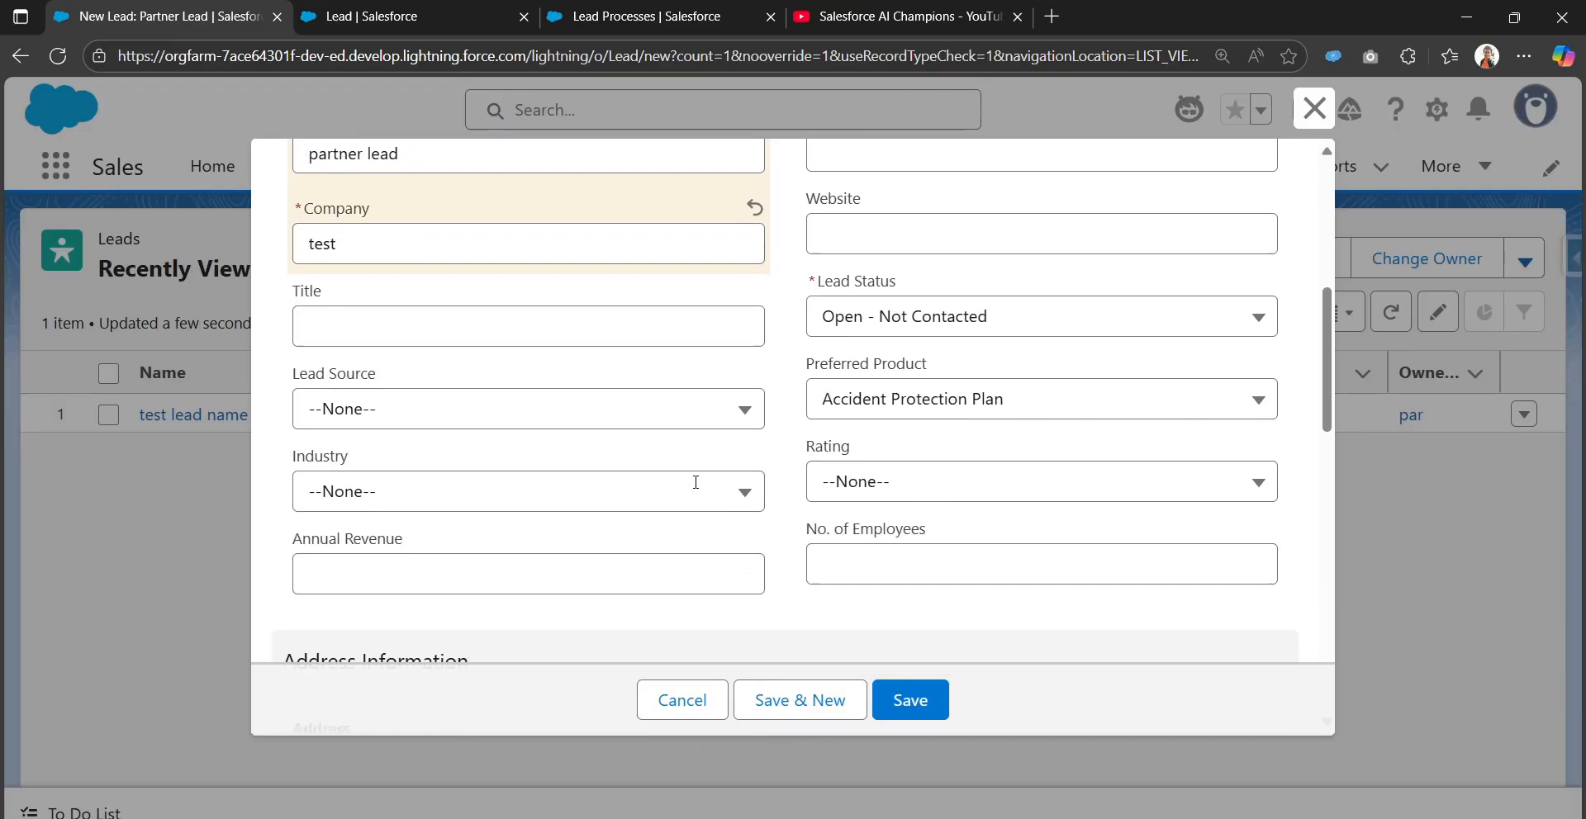
{"action": "scroll", "coordinate": [700, 518], "scroll_direction": "up", "scroll_amount": 1}
Set rating Hot, lead source Web, and an industry, then save the lead
{"action": "left_click", "coordinate": [882, 464]}
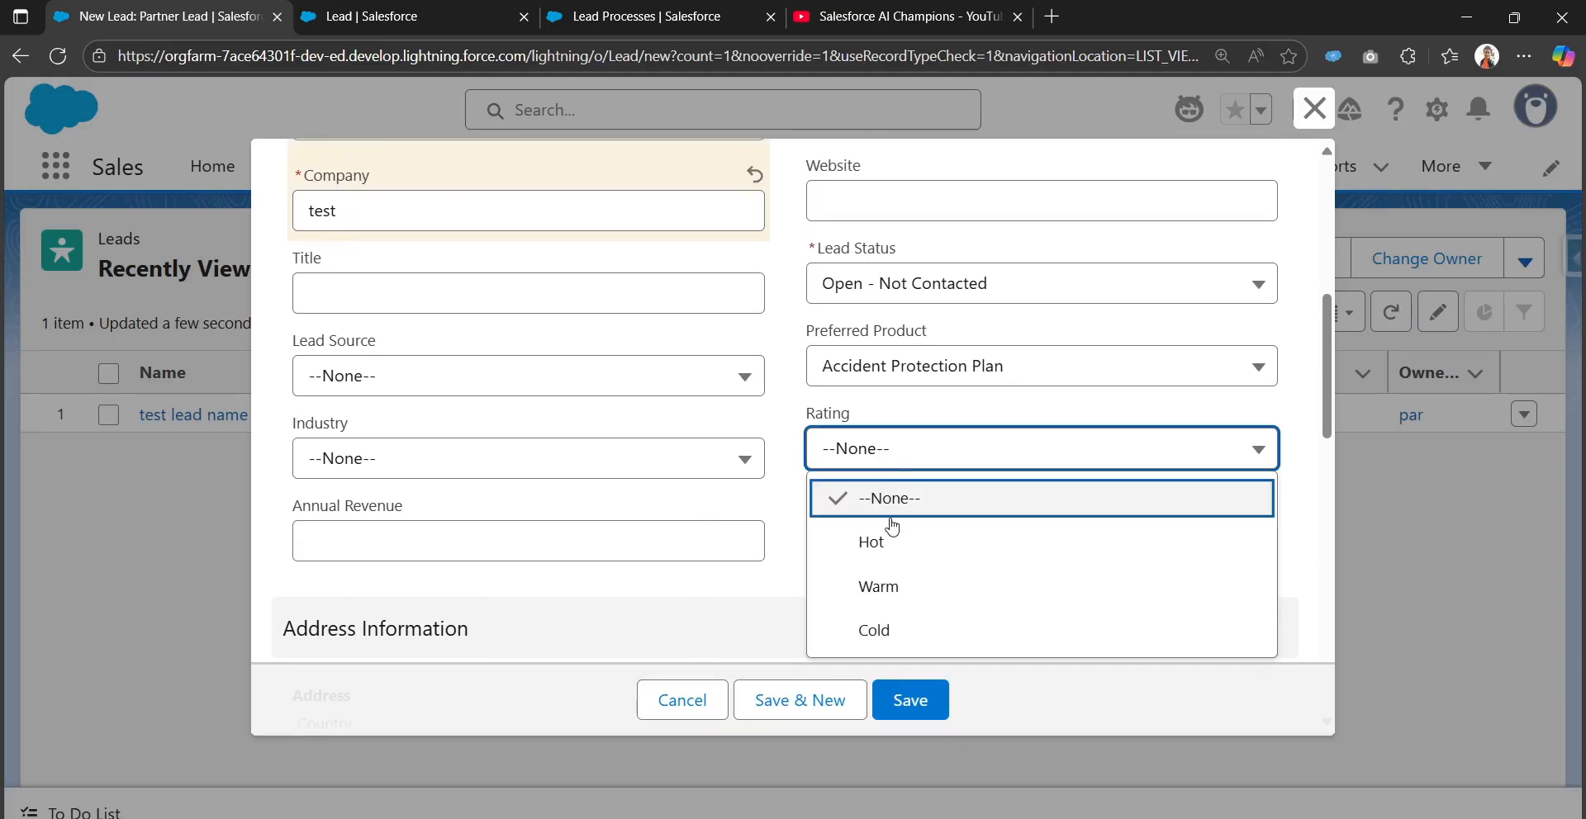
{"action": "left_click", "coordinate": [889, 533]}
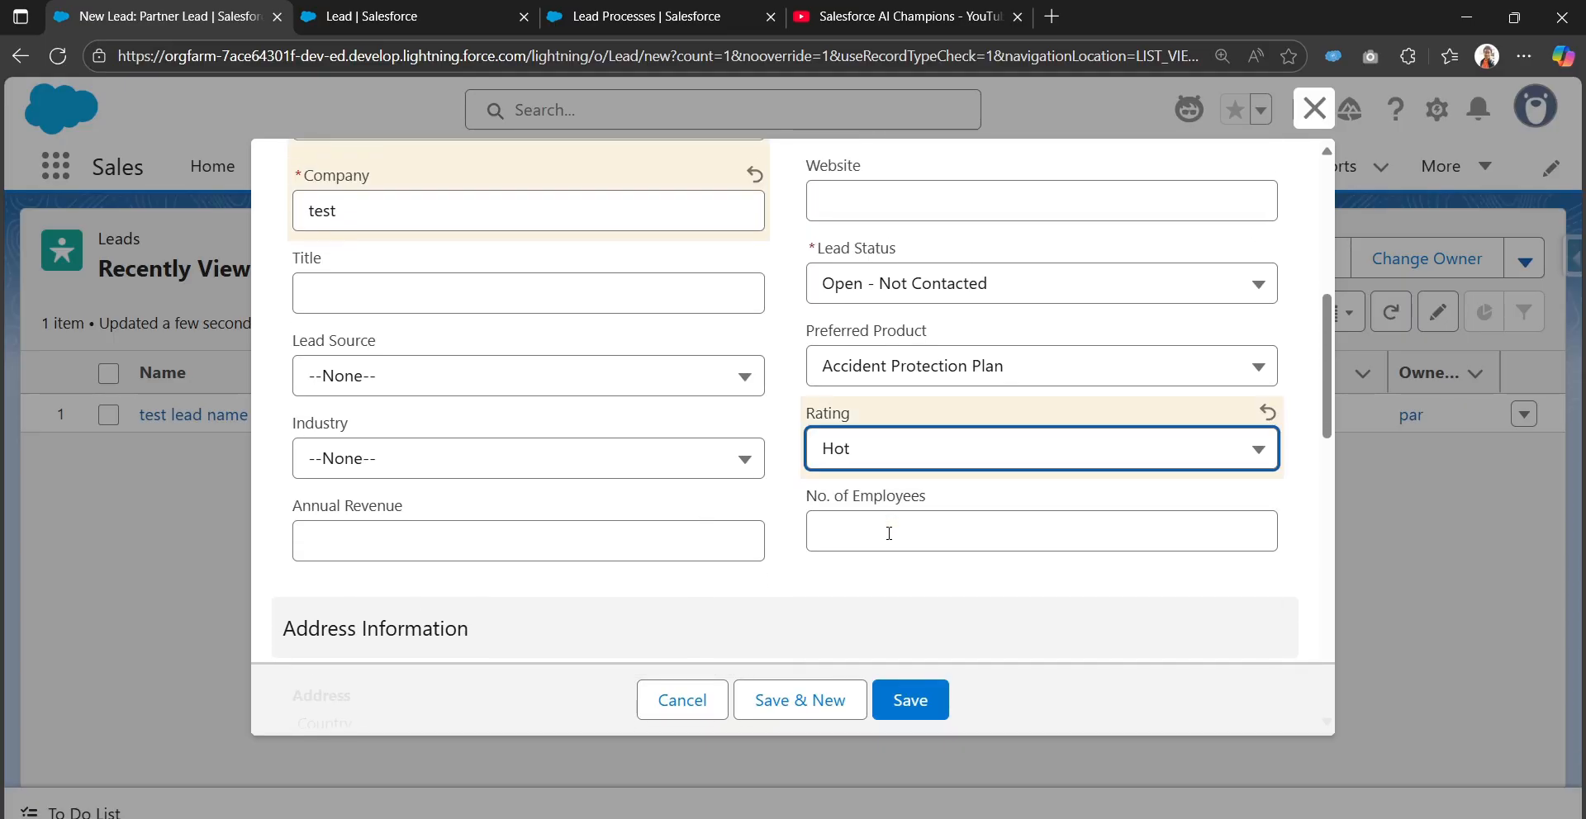
{"action": "left_click", "coordinate": [612, 377]}
{"action": "left_click", "coordinate": [588, 473]}
{"action": "scroll", "coordinate": [595, 468], "scroll_direction": "down", "scroll_amount": 3}
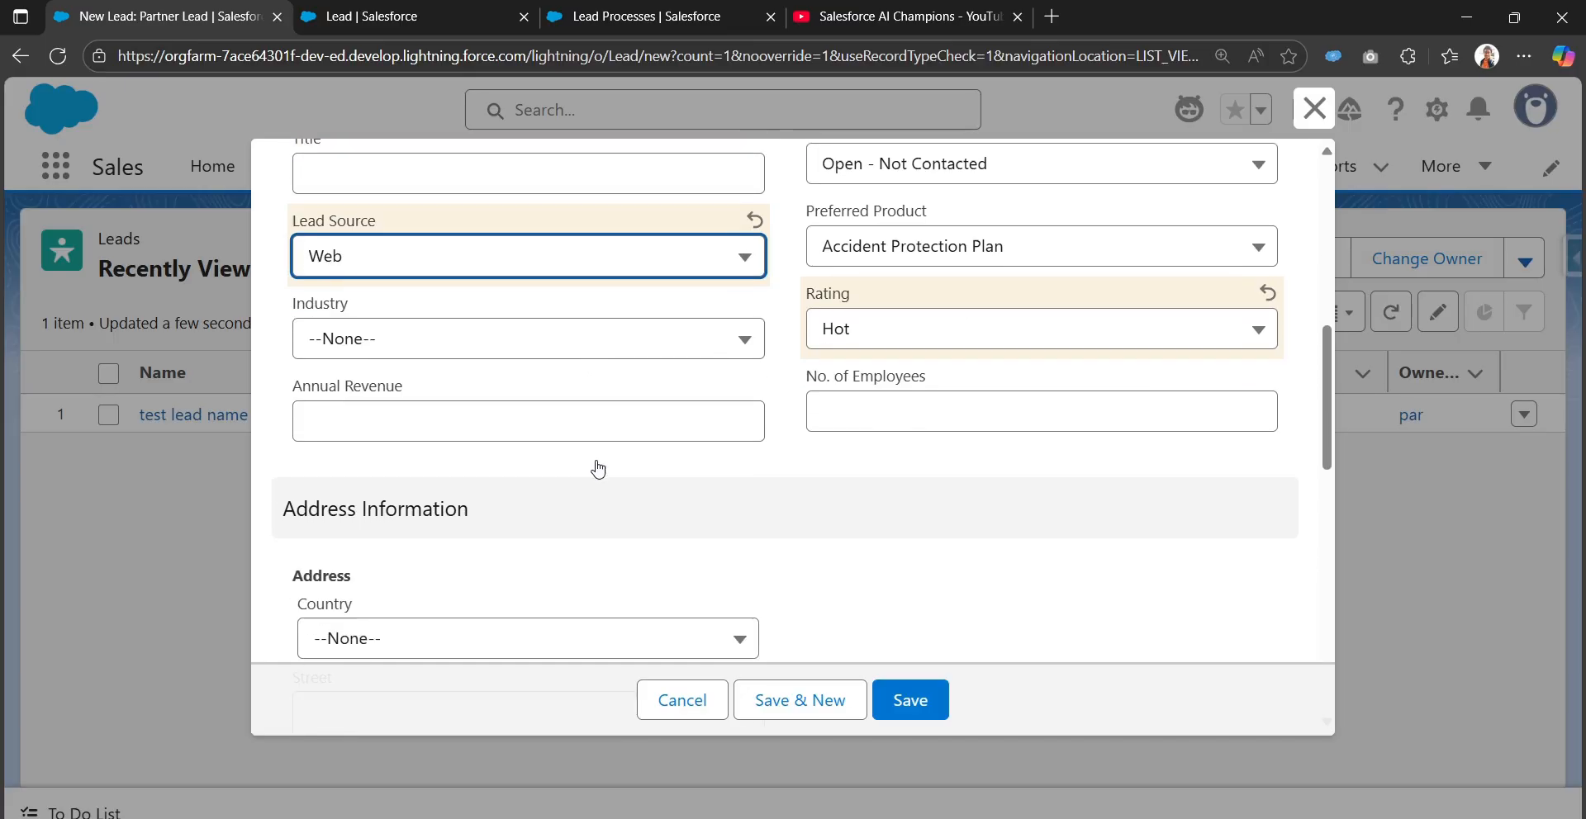
{"action": "left_click", "coordinate": [596, 253]}
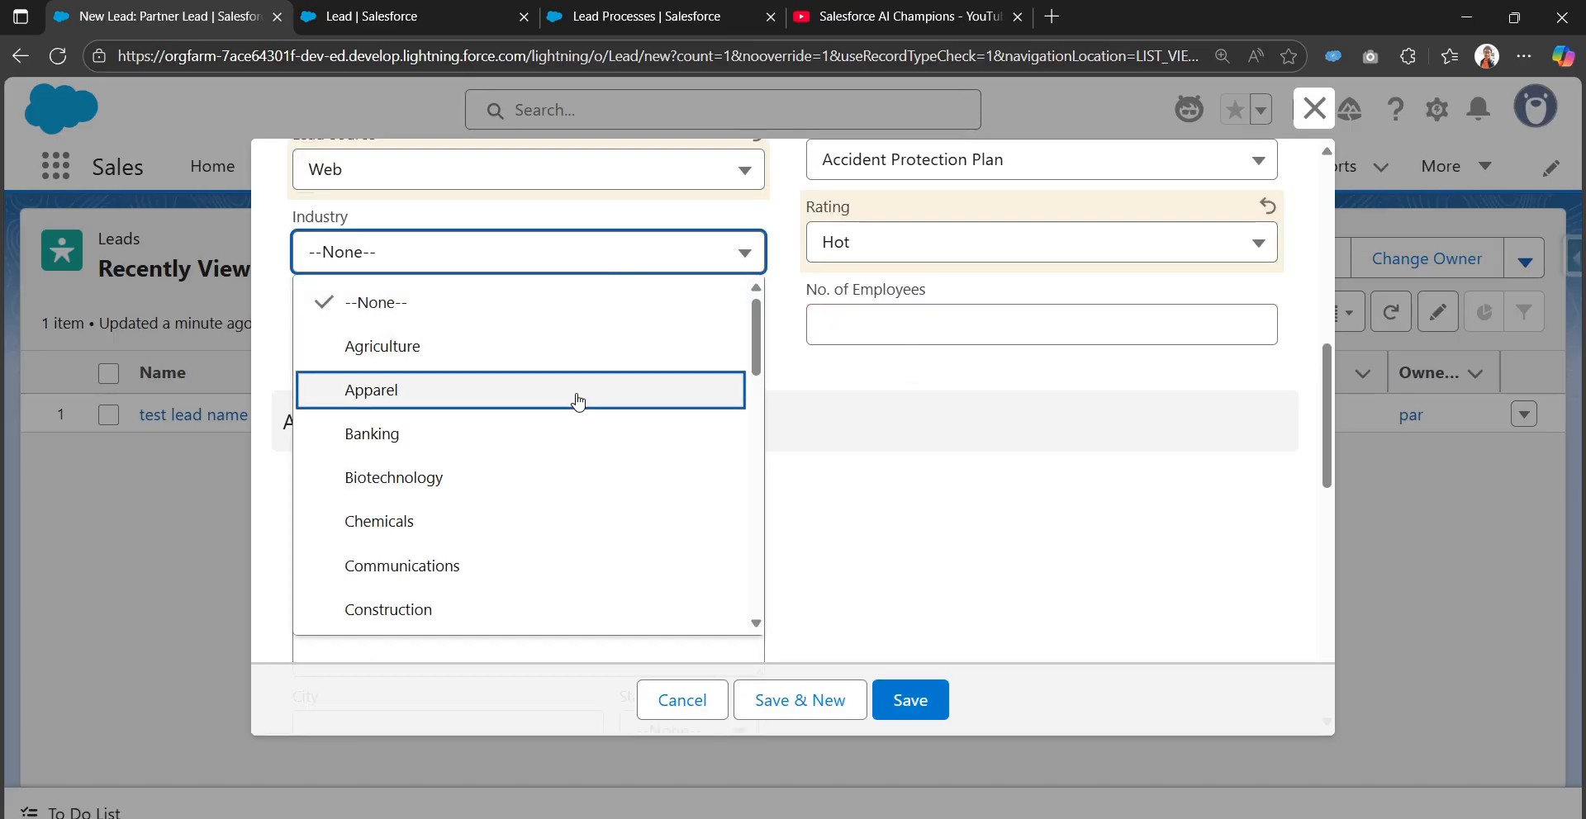
{"action": "left_click", "coordinate": [569, 480]}
{"action": "scroll", "coordinate": [578, 487], "scroll_direction": "down", "scroll_amount": 8}
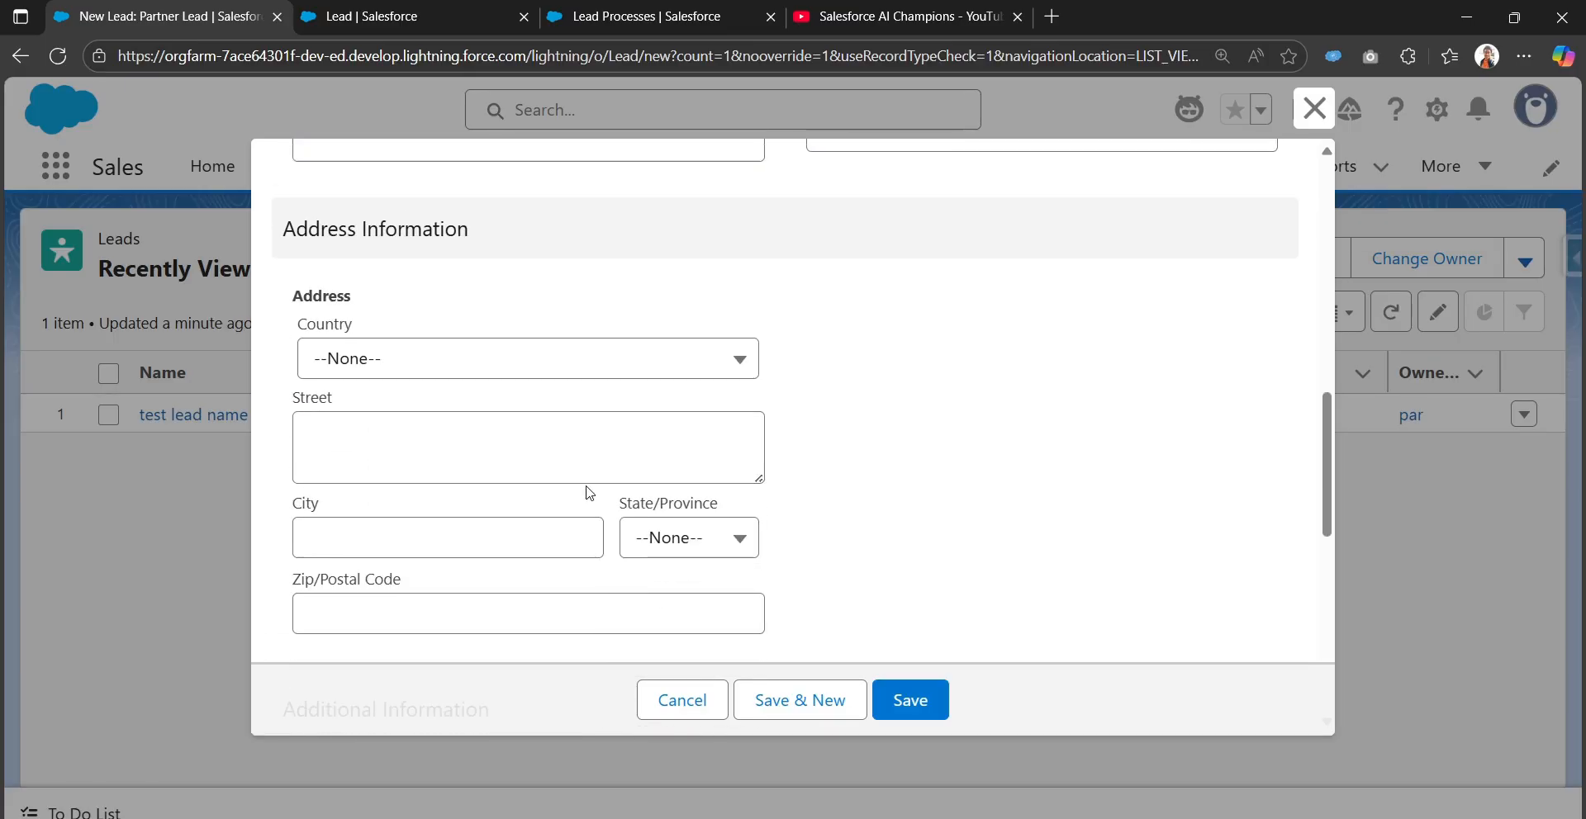
{"action": "scroll", "coordinate": [585, 492], "scroll_direction": "up", "scroll_amount": 15}
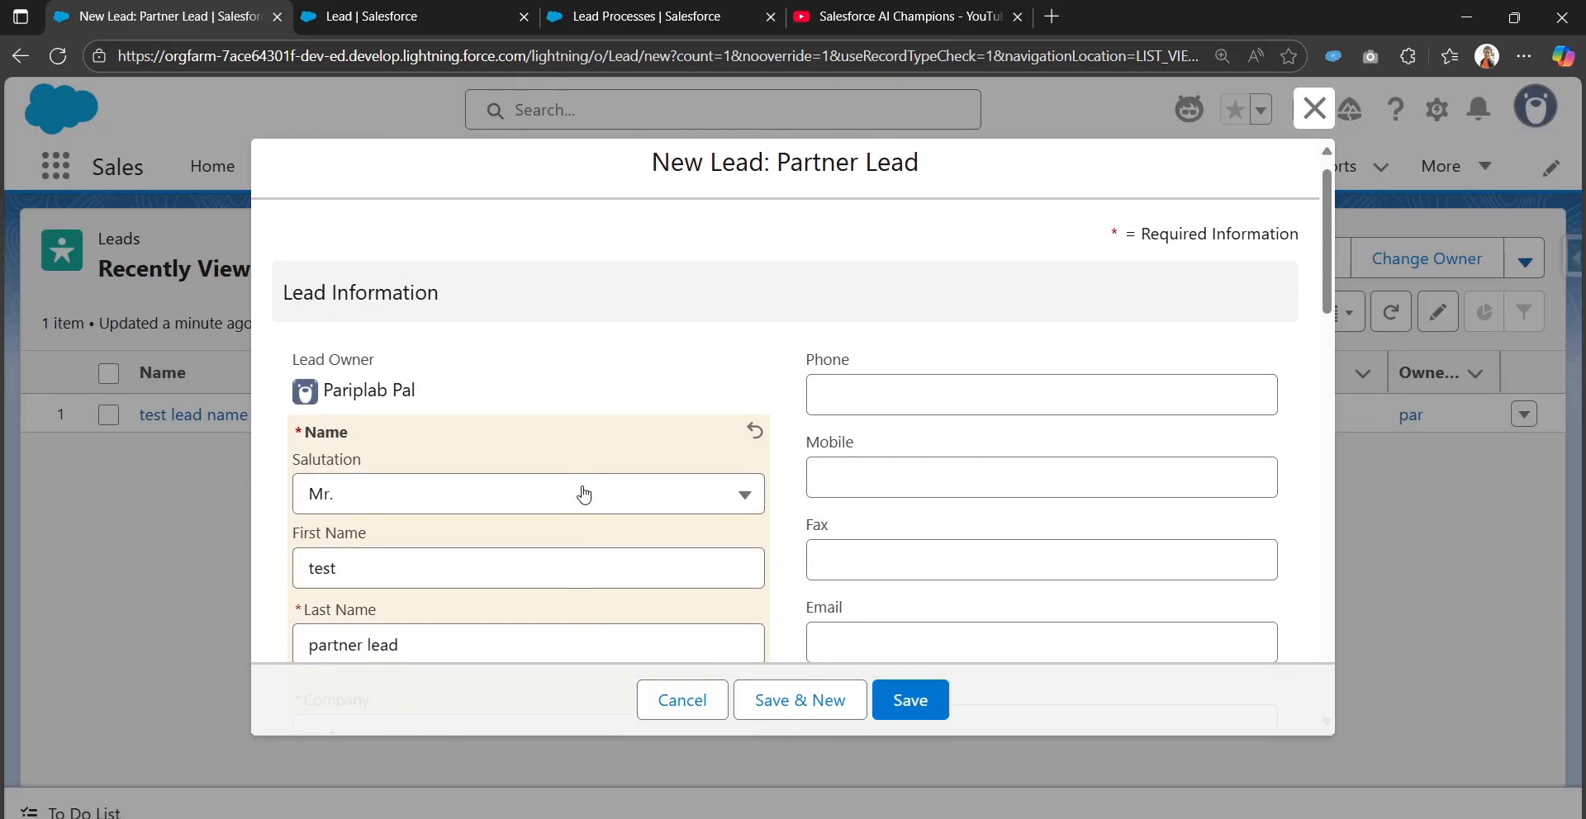
{"action": "scroll", "coordinate": [584, 496], "scroll_direction": "down", "scroll_amount": 8}
{"action": "left_click", "coordinate": [882, 700]}
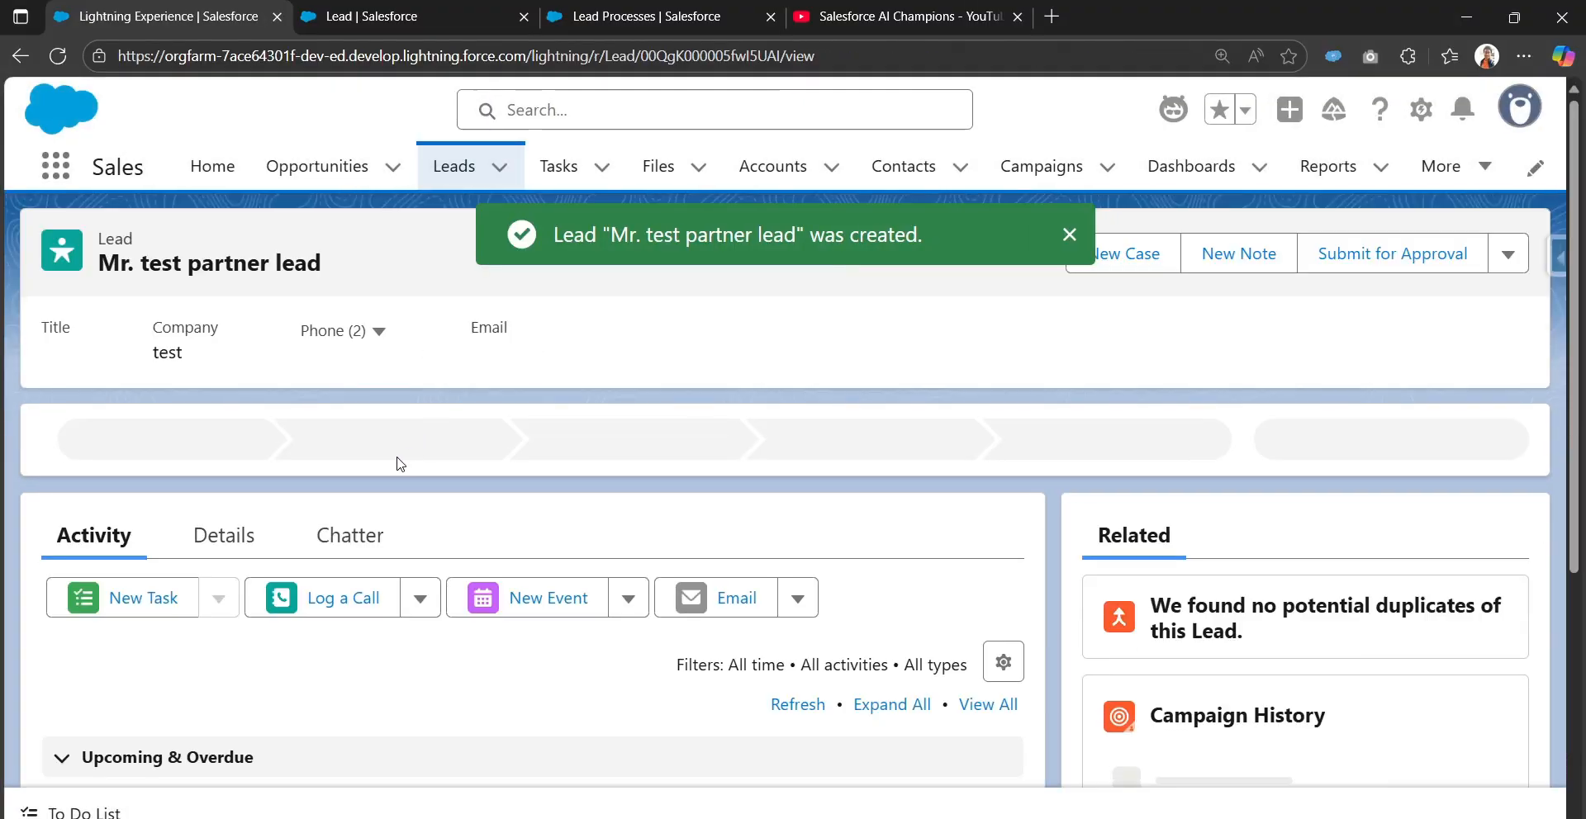
Confirm in Salesforce Inspector that the test lead's record type is Partner_Lead
{"action": "left_click", "coordinate": [220, 537]}
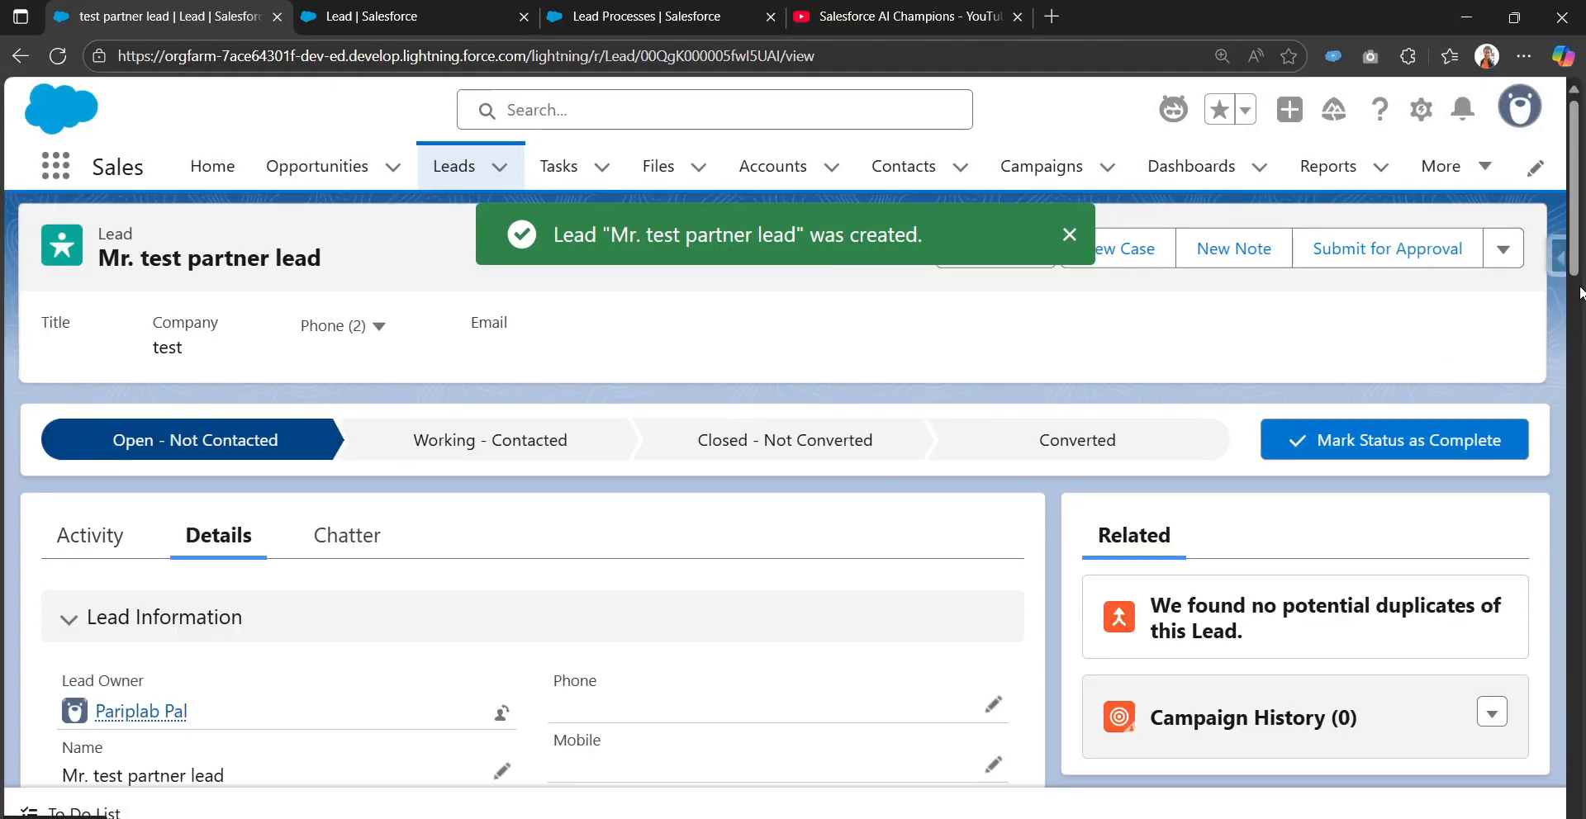
{"action": "left_click", "coordinate": [1558, 259]}
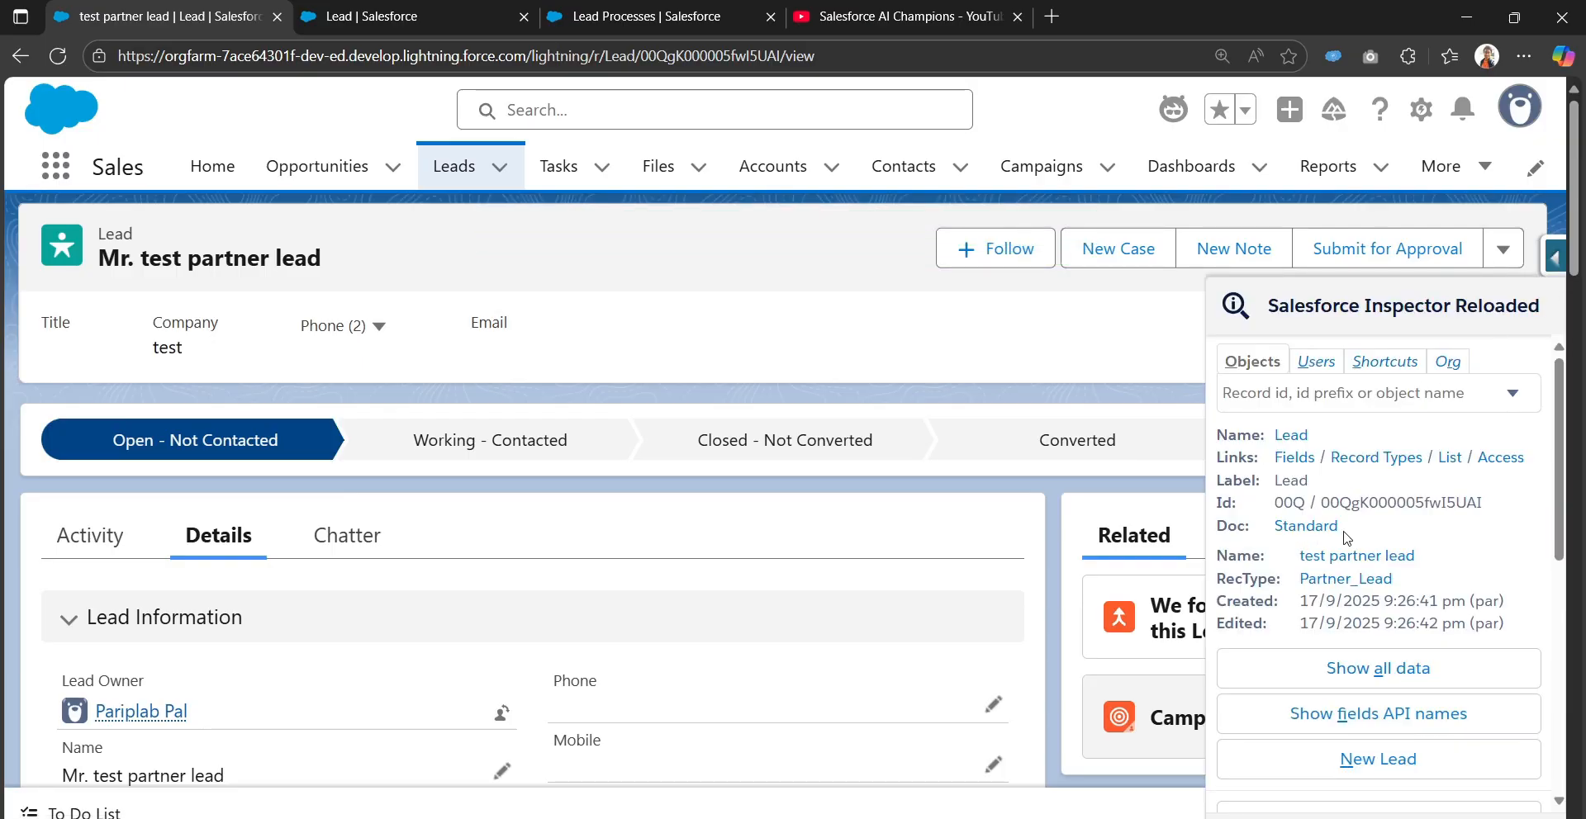
{"action": "left_click_drag", "start_coordinate": [1295, 580], "coordinate": [1422, 583]}
{"action": "left_click", "coordinate": [873, 331]}
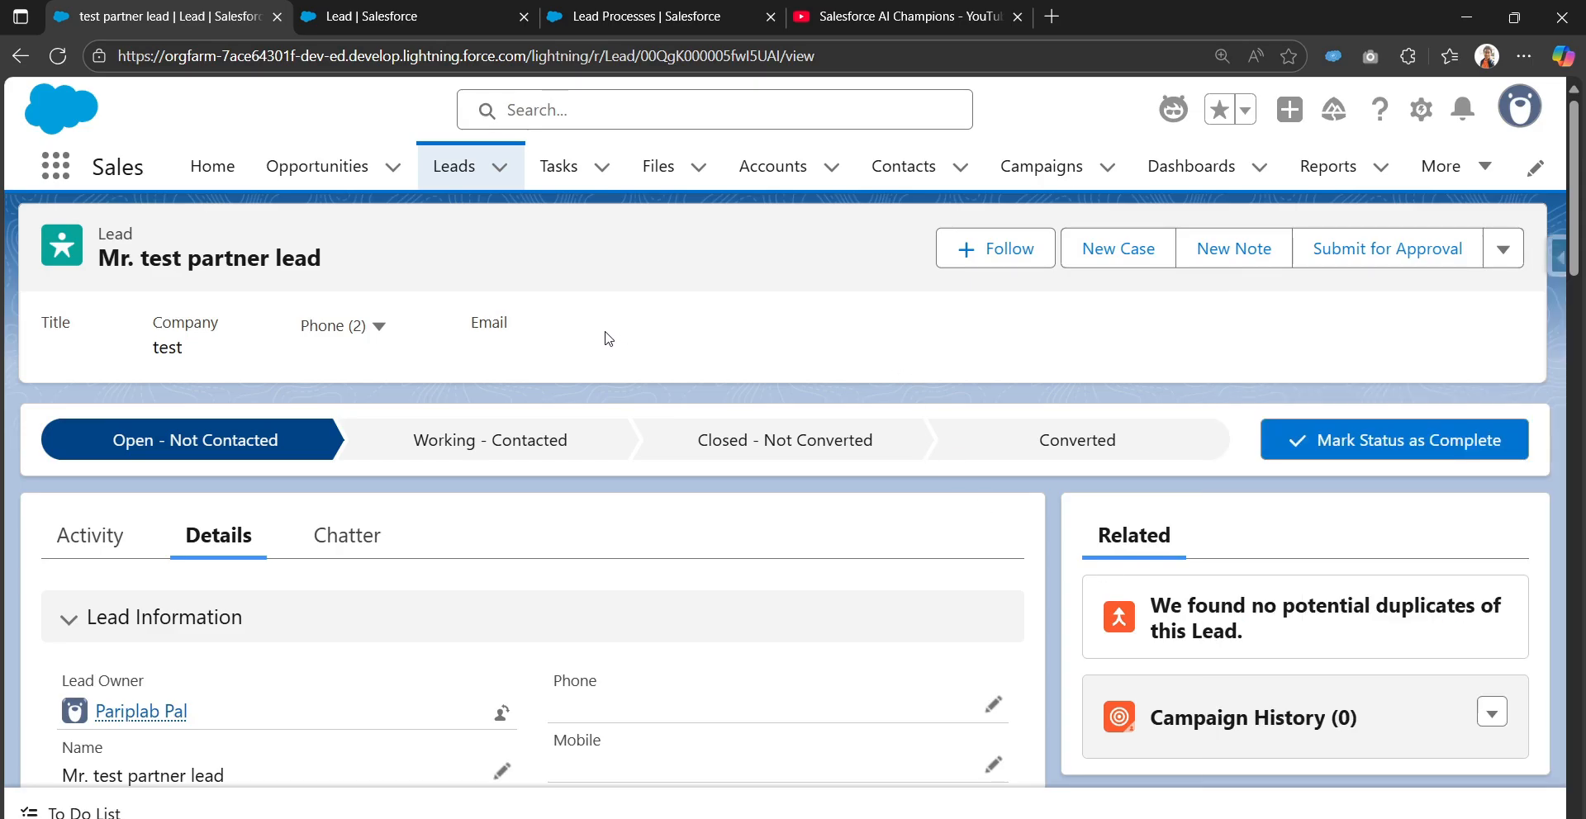
Return to the Leads list and preview the New Lead record type choices without creating a lead
{"action": "left_click", "coordinate": [453, 169]}
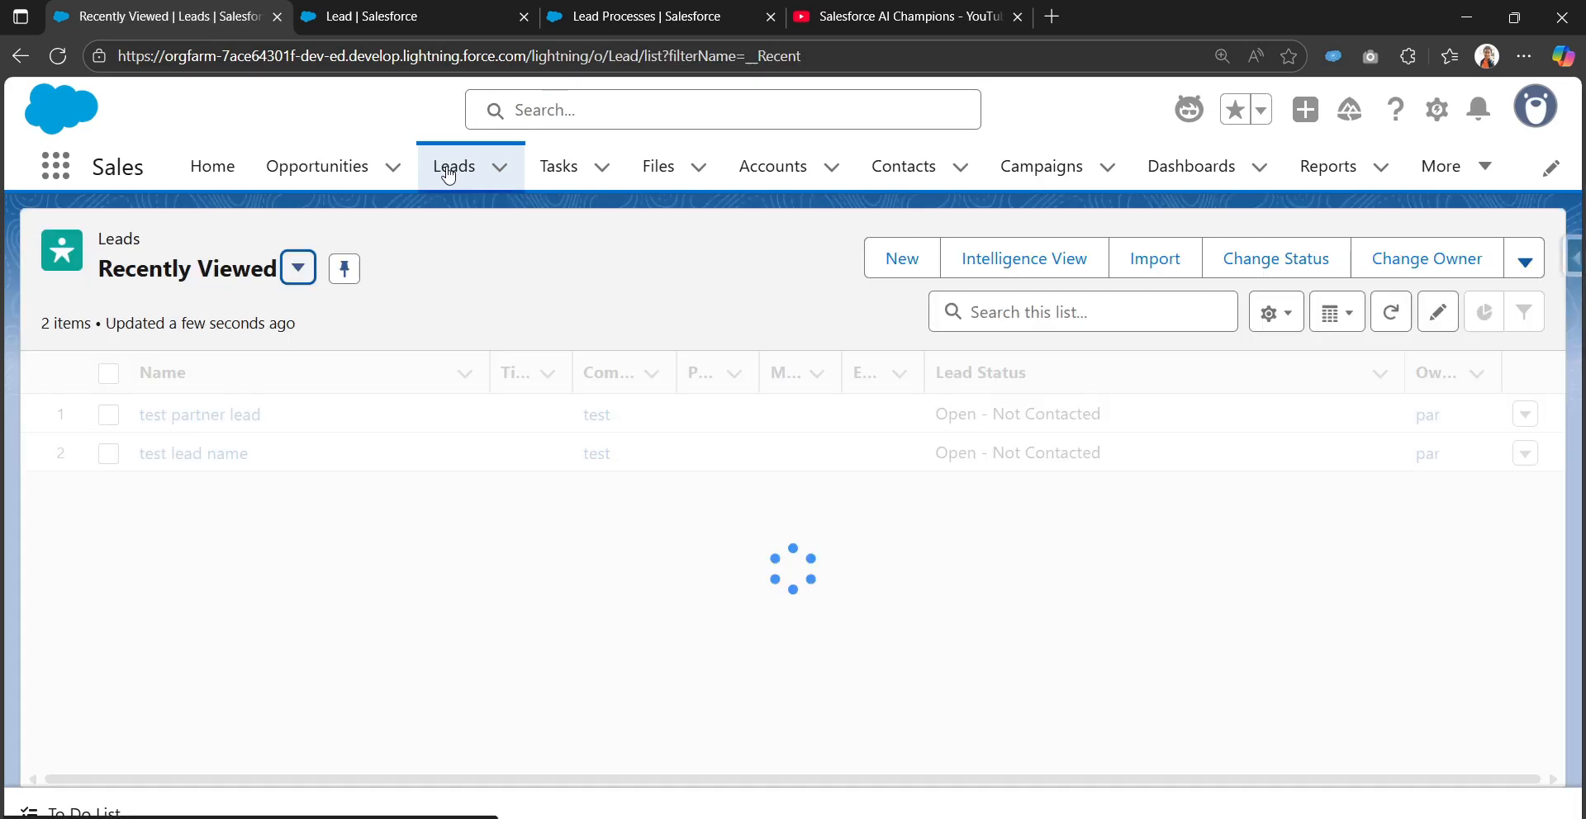
{"action": "left_click", "coordinate": [882, 259]}
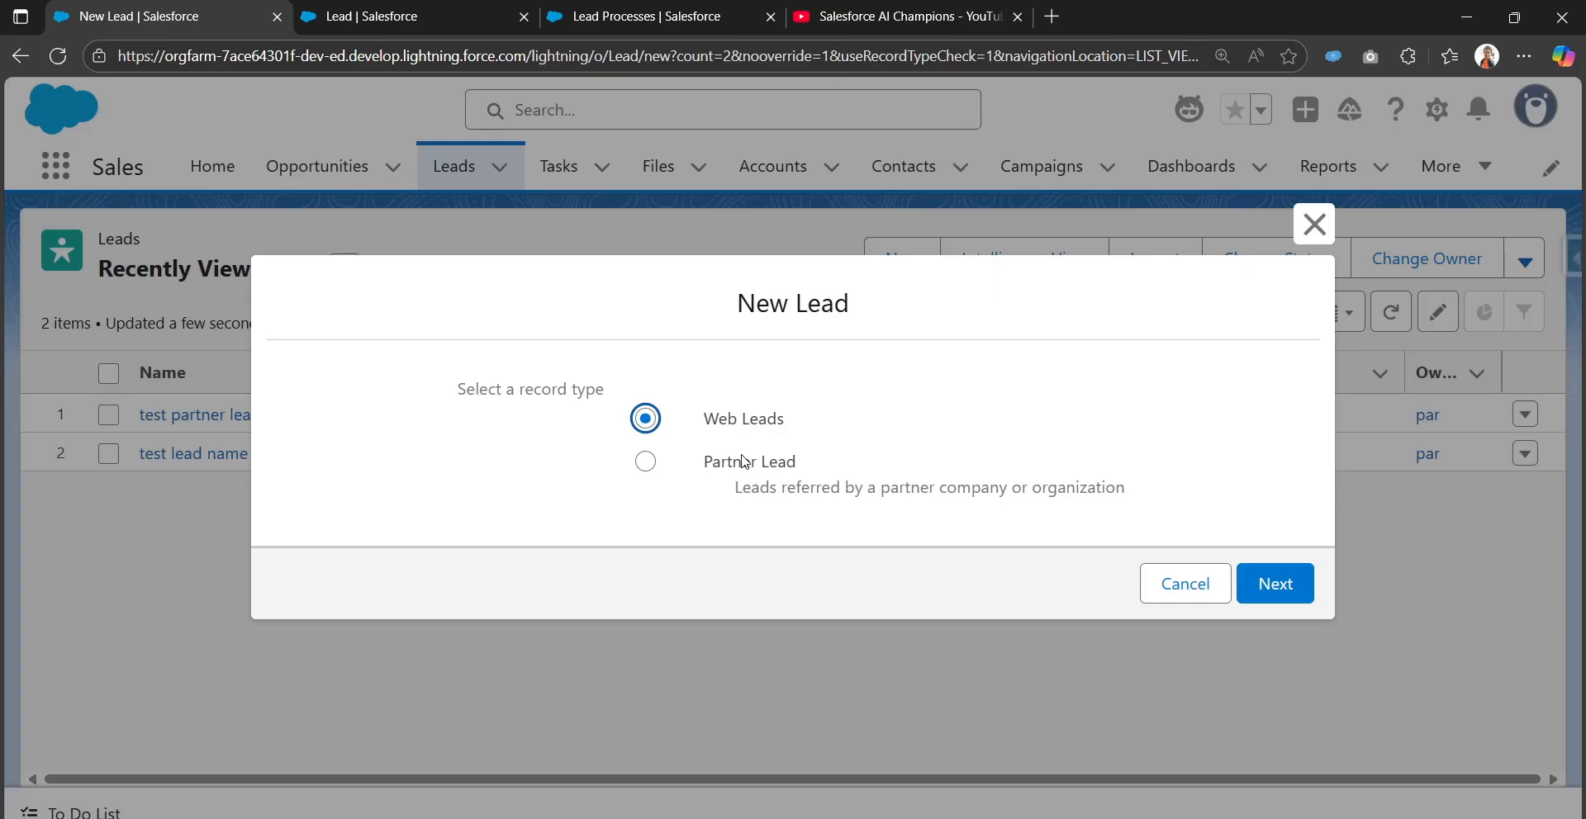
{"action": "left_click", "coordinate": [1183, 588]}
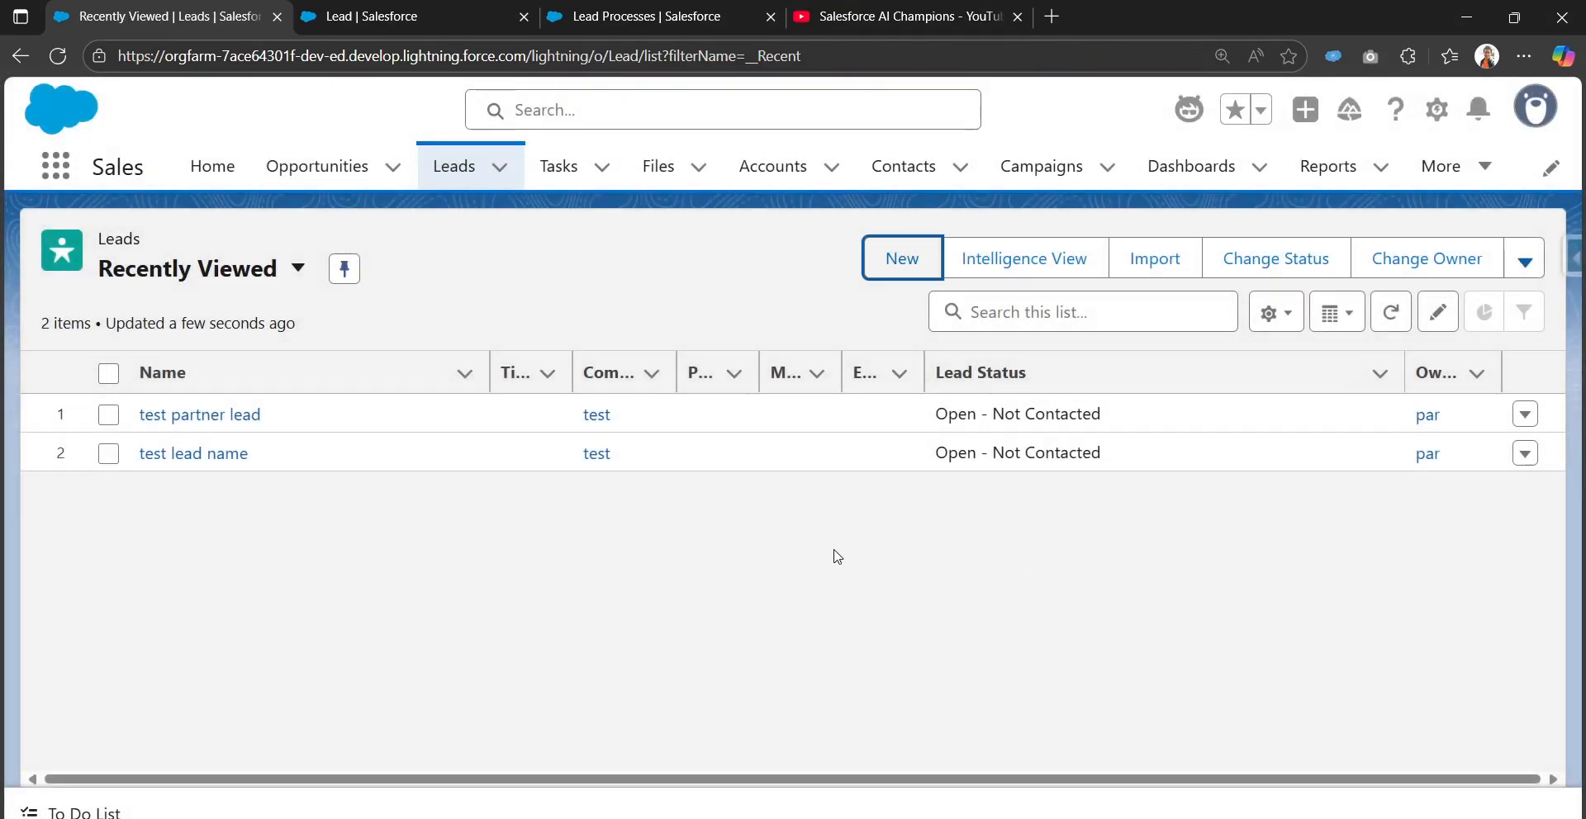
{"action": "left_click", "coordinate": [413, 11]}
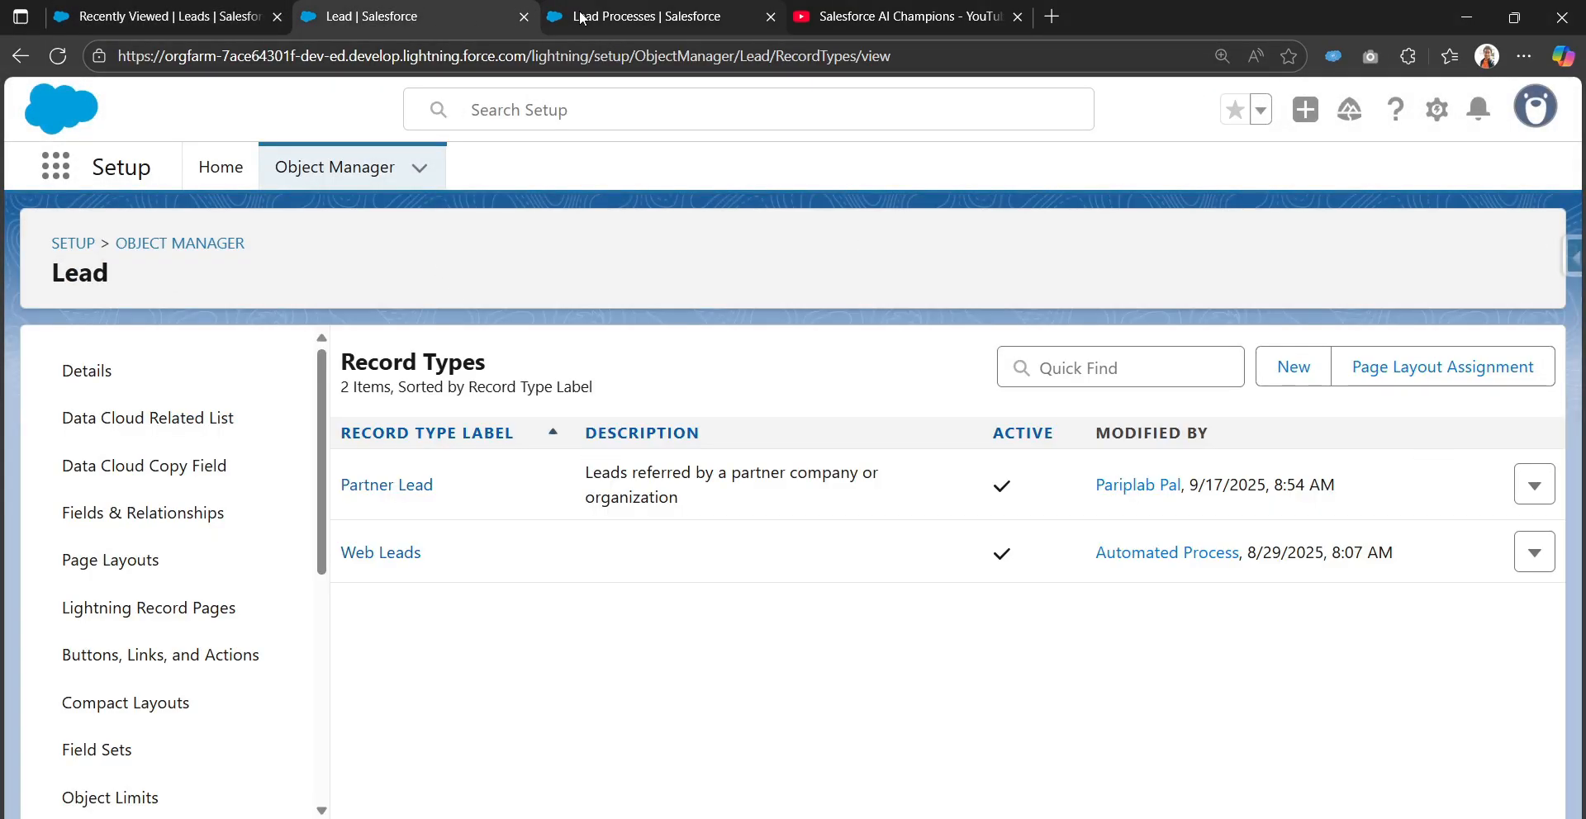
Find Profiles with Quick Find 'prof' and open System Administrator from the S-filtered list
{"action": "left_click", "coordinate": [544, 17]}
{"action": "left_click", "coordinate": [191, 219]}
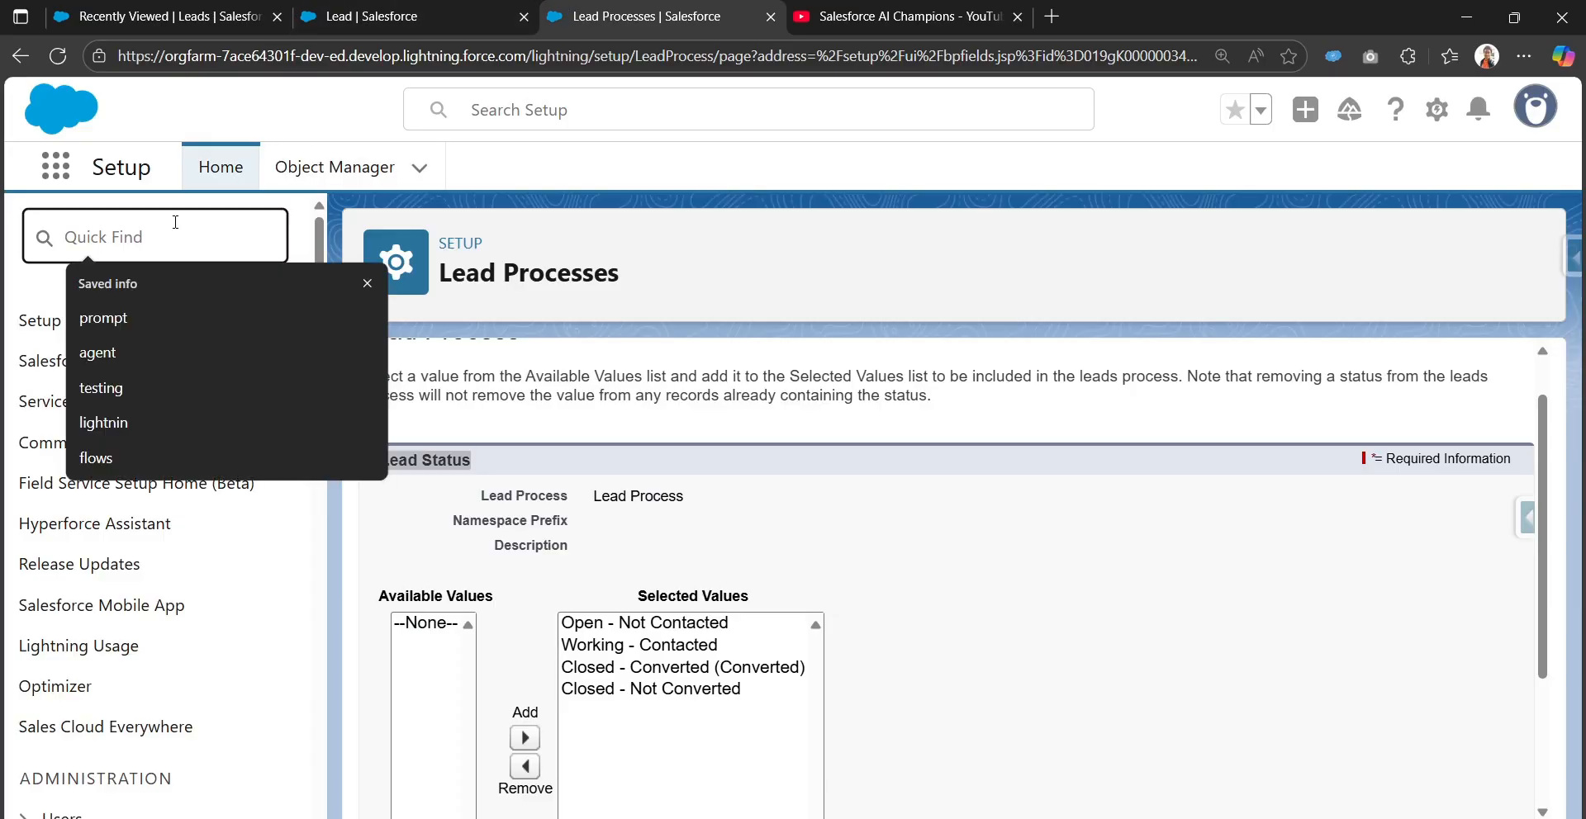
{"action": "type", "text": "prof"}
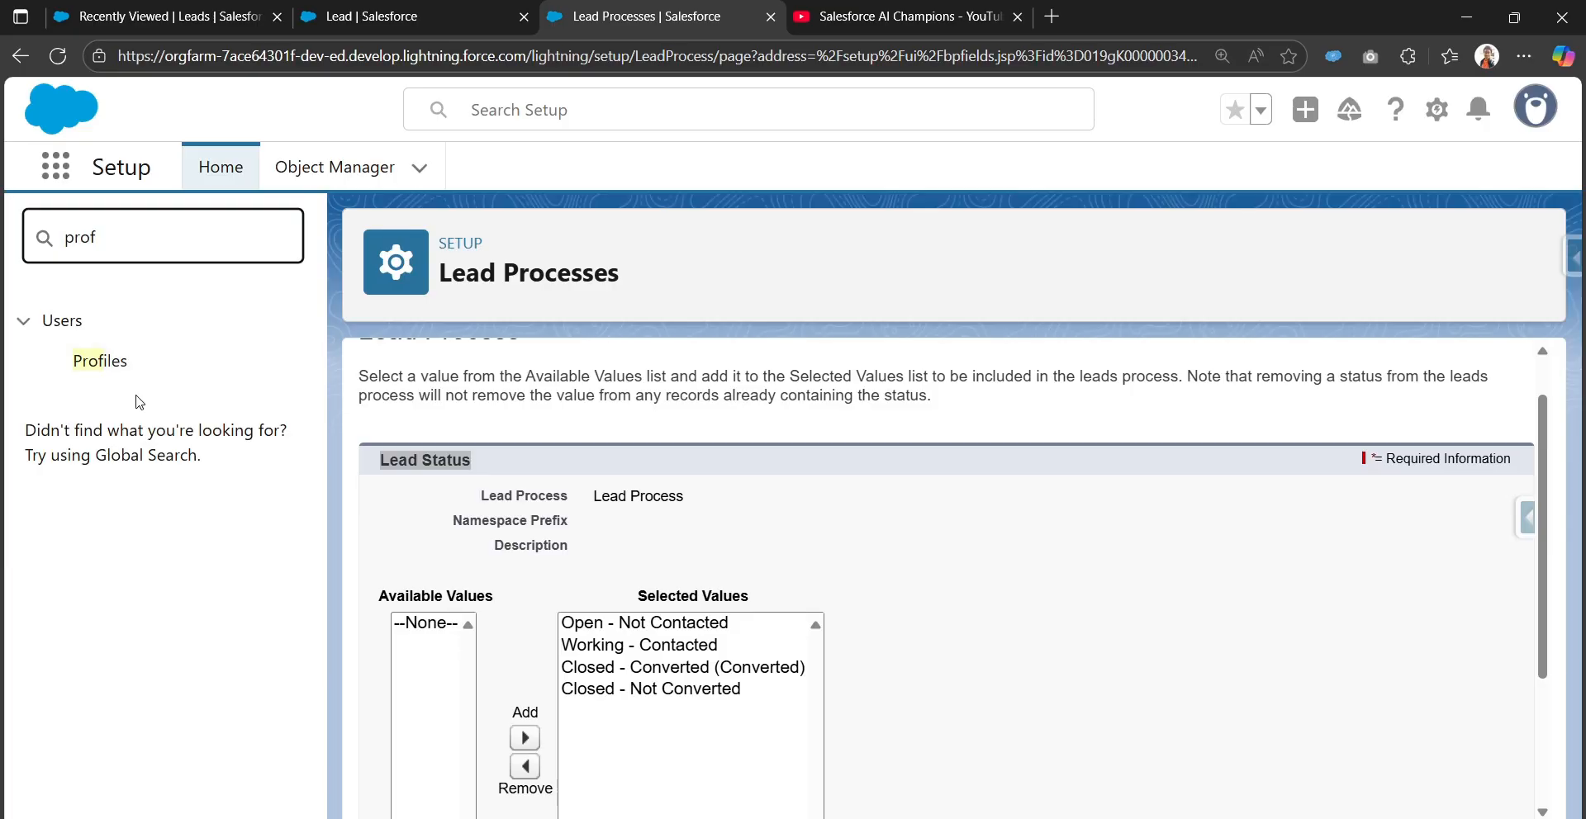
{"action": "left_click", "coordinate": [95, 368]}
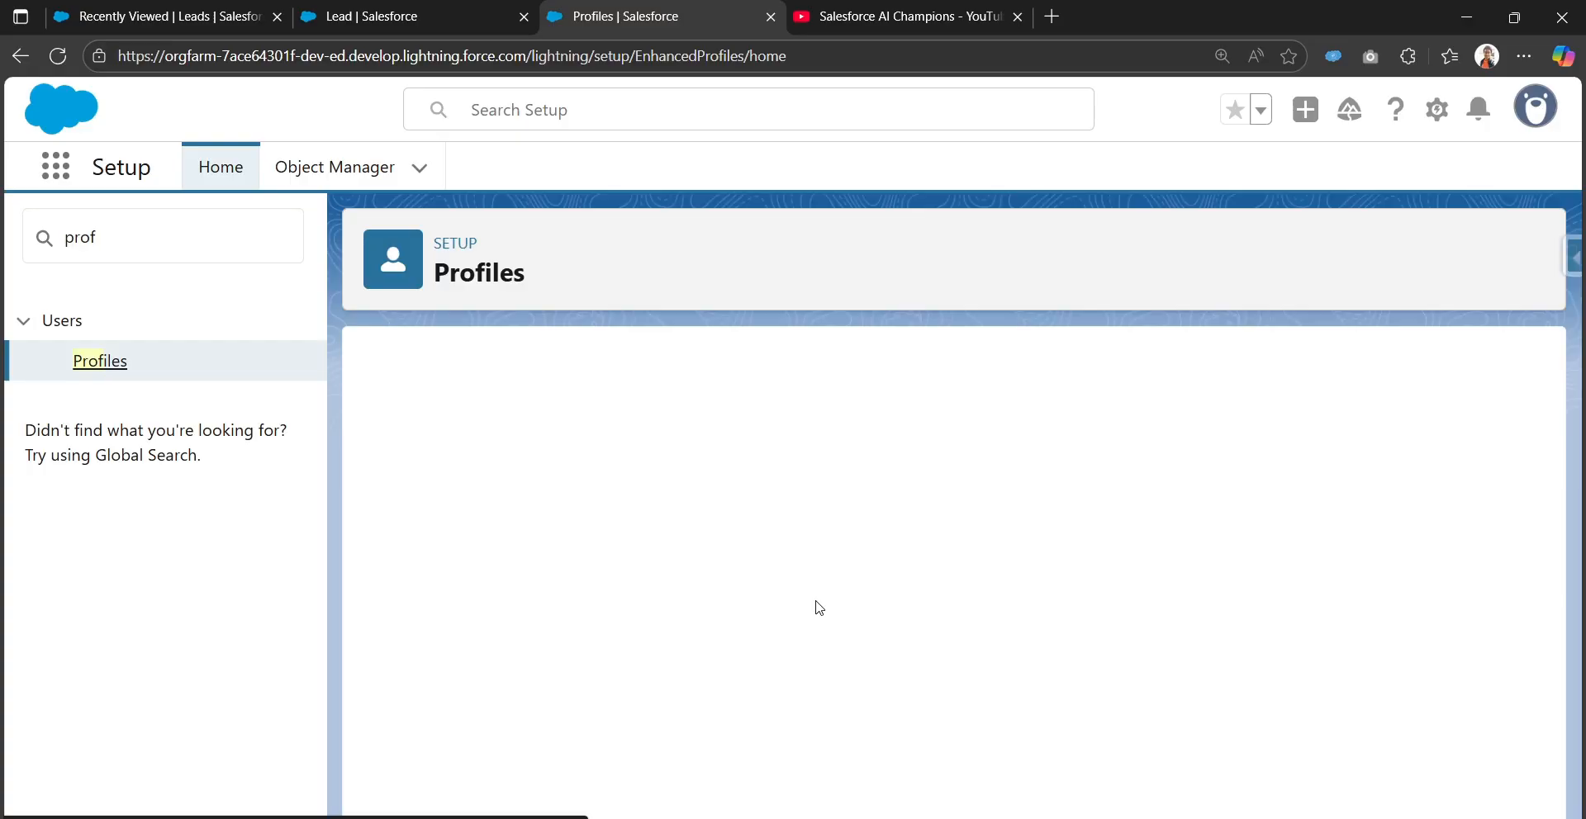
{"action": "scroll", "coordinate": [813, 603], "scroll_direction": "down", "scroll_amount": 5}
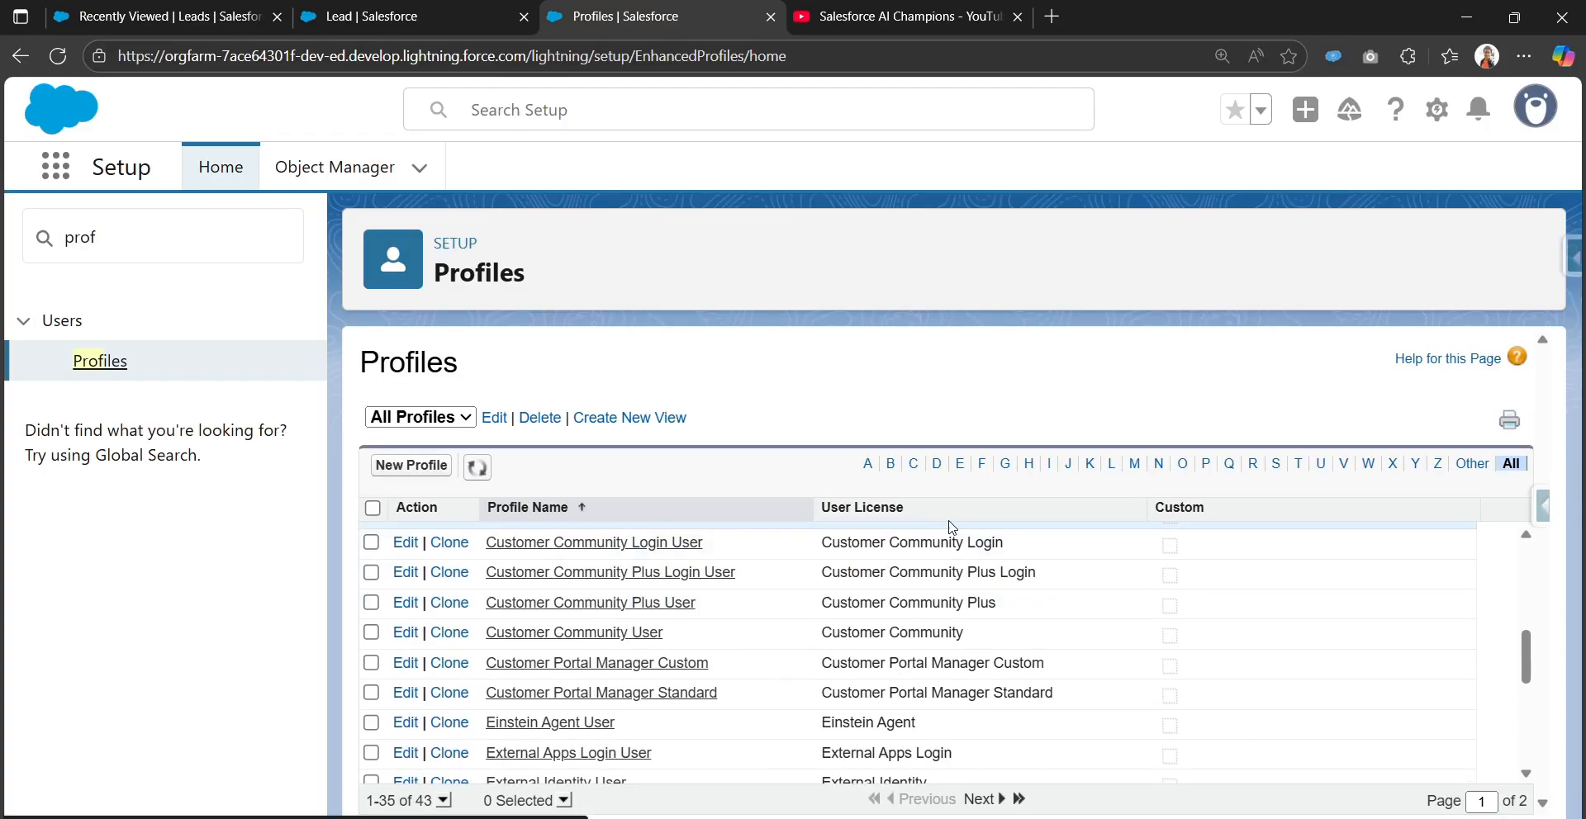
{"action": "left_click", "coordinate": [1279, 470]}
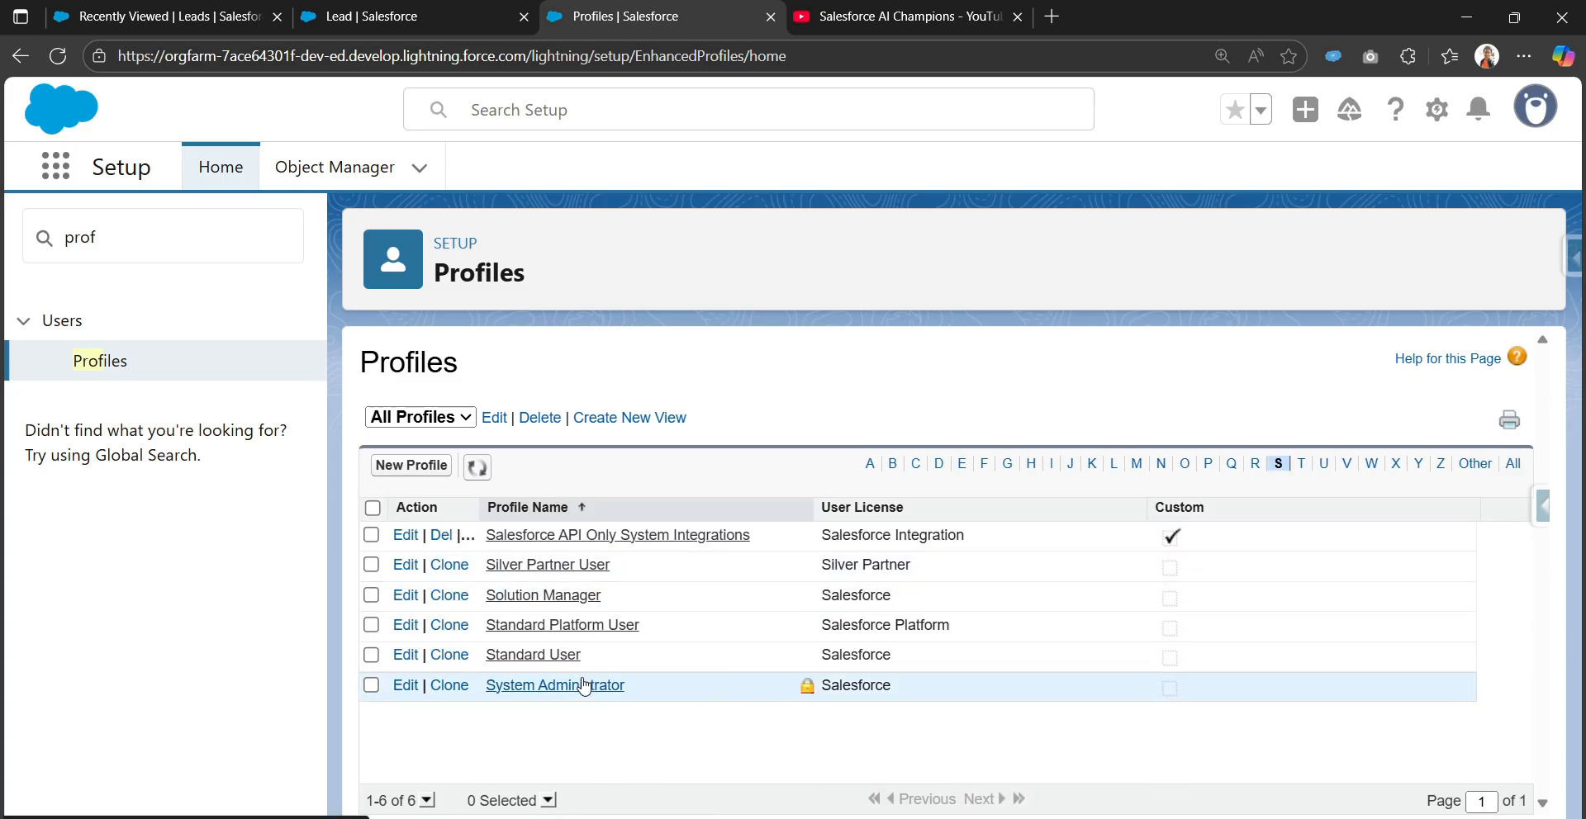
{"action": "left_click", "coordinate": [585, 686]}
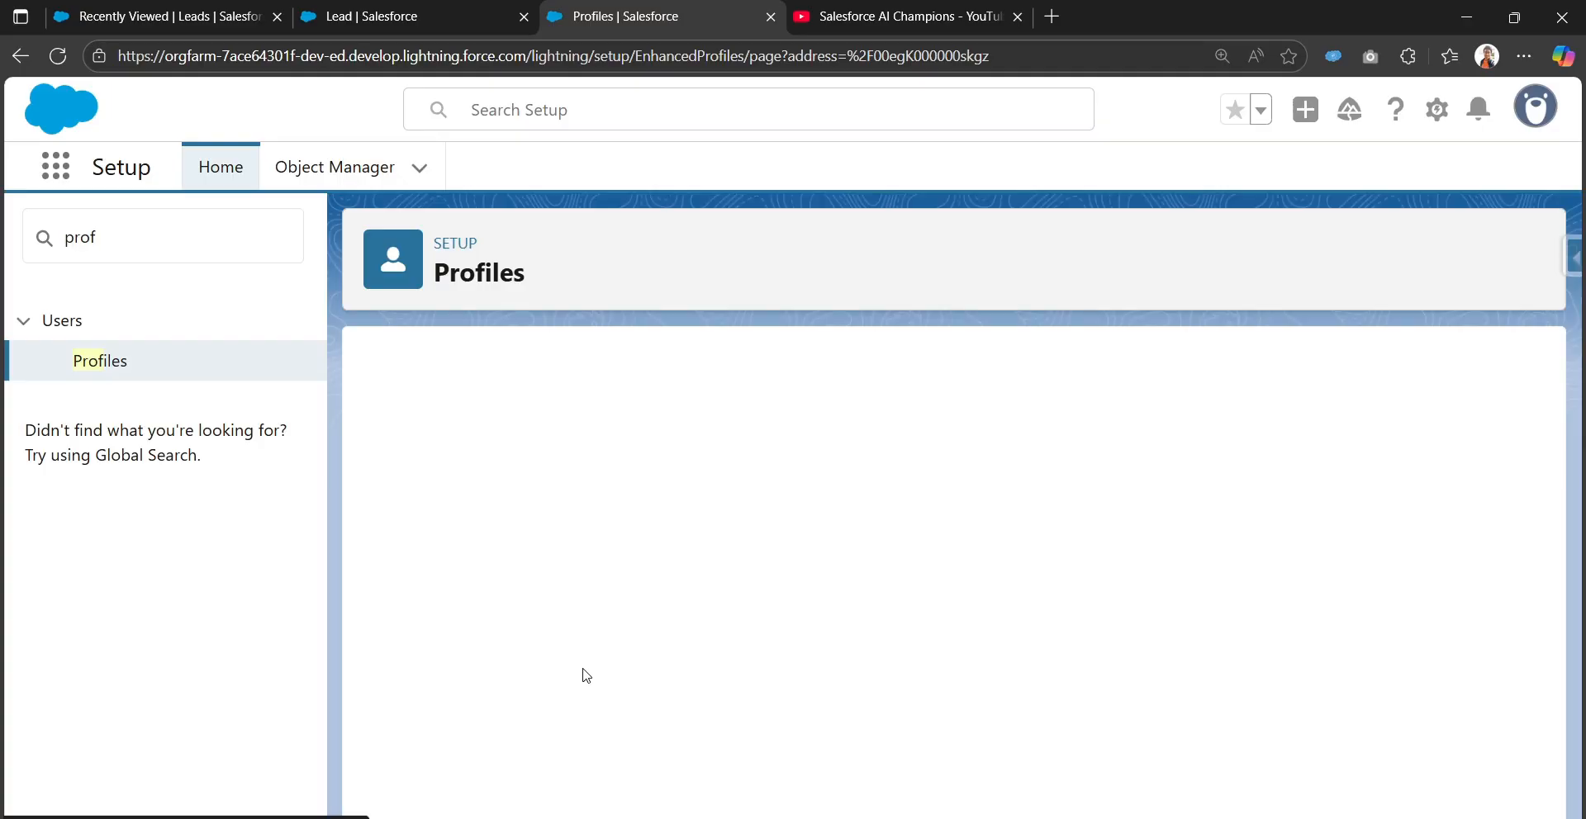
Review the System Administrator profile page, then search Setup for 'user'
{"action": "scroll", "coordinate": [536, 595], "scroll_direction": "down", "scroll_amount": 3}
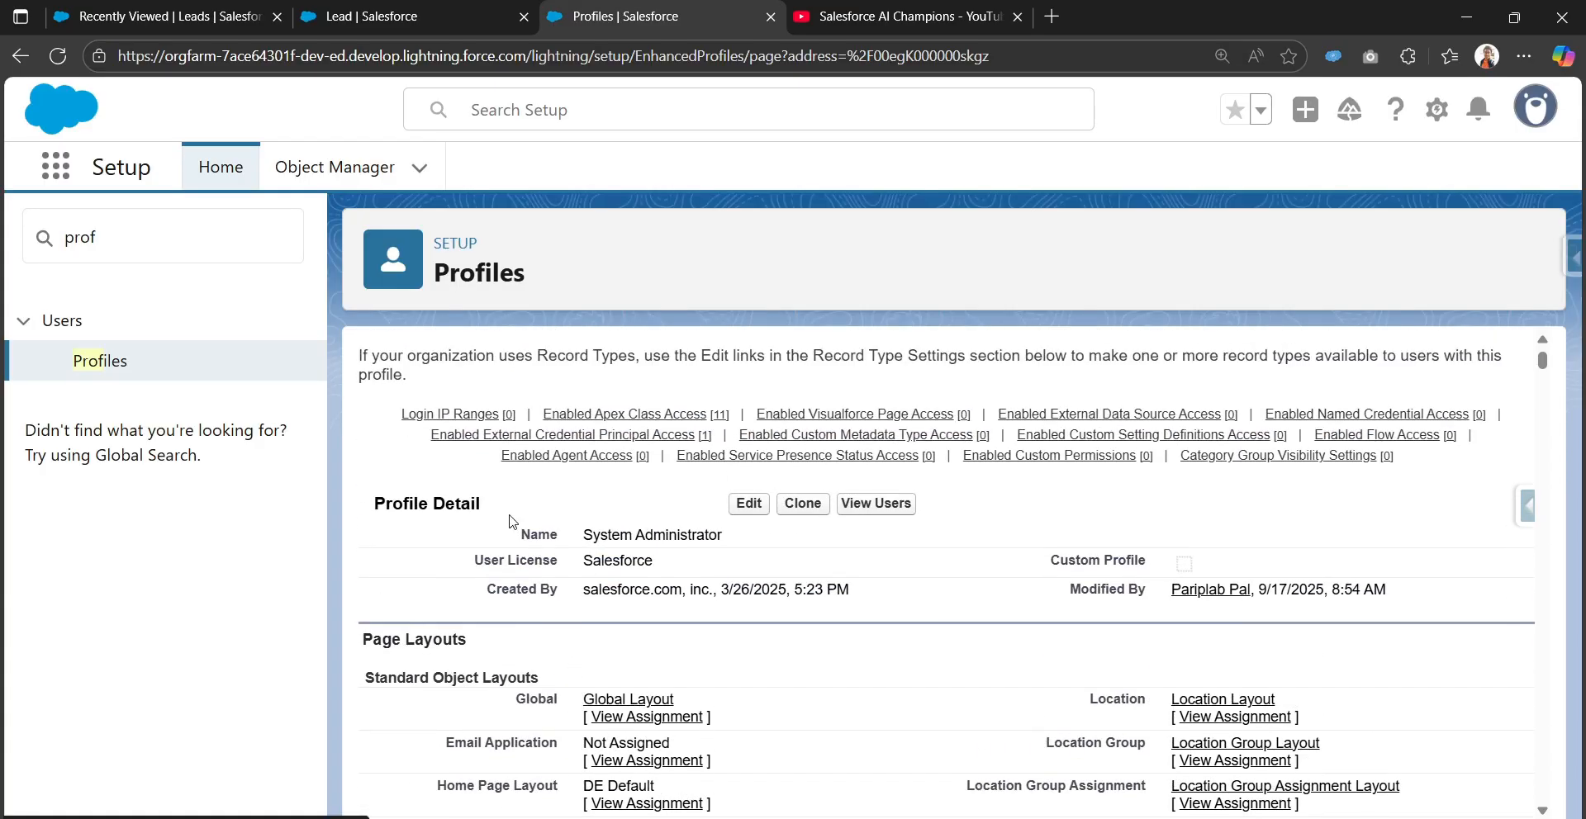
{"action": "mouse_move", "coordinate": [856, 434]}
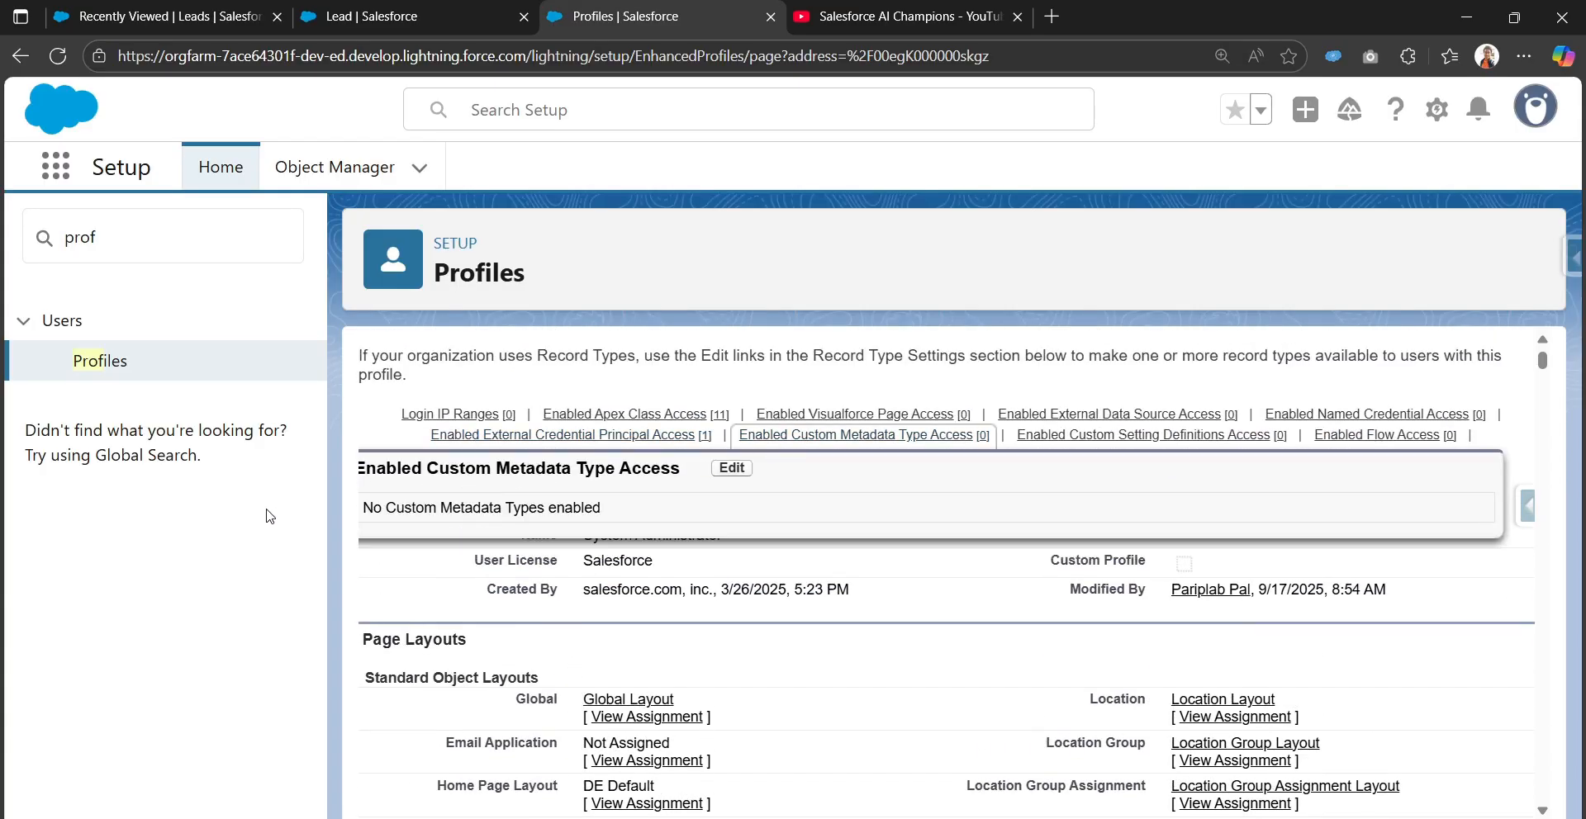
{"action": "left_click", "coordinate": [128, 234]}
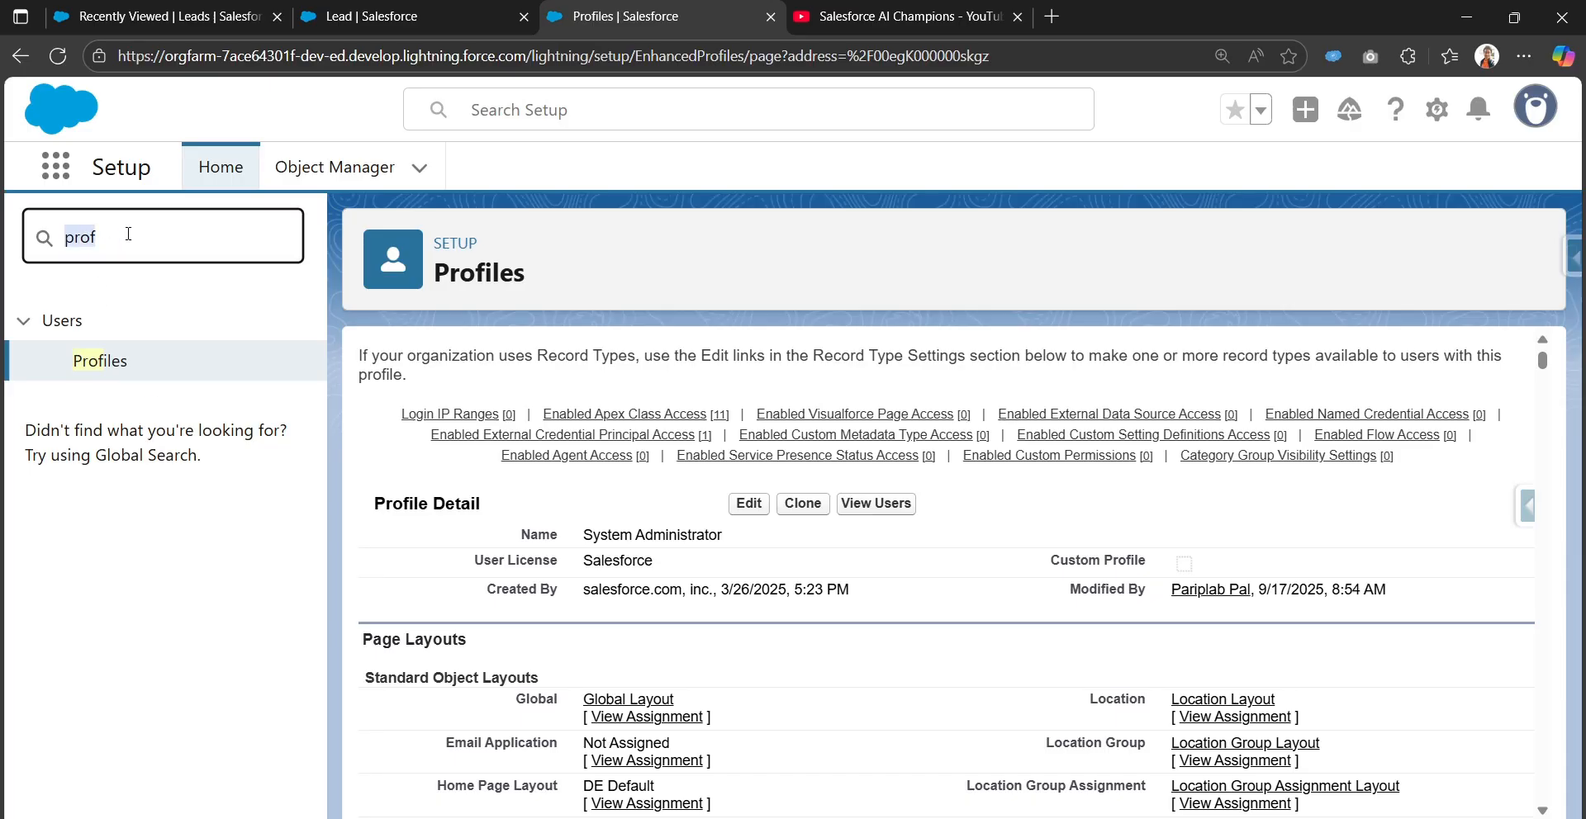
{"action": "type", "text": "user"}
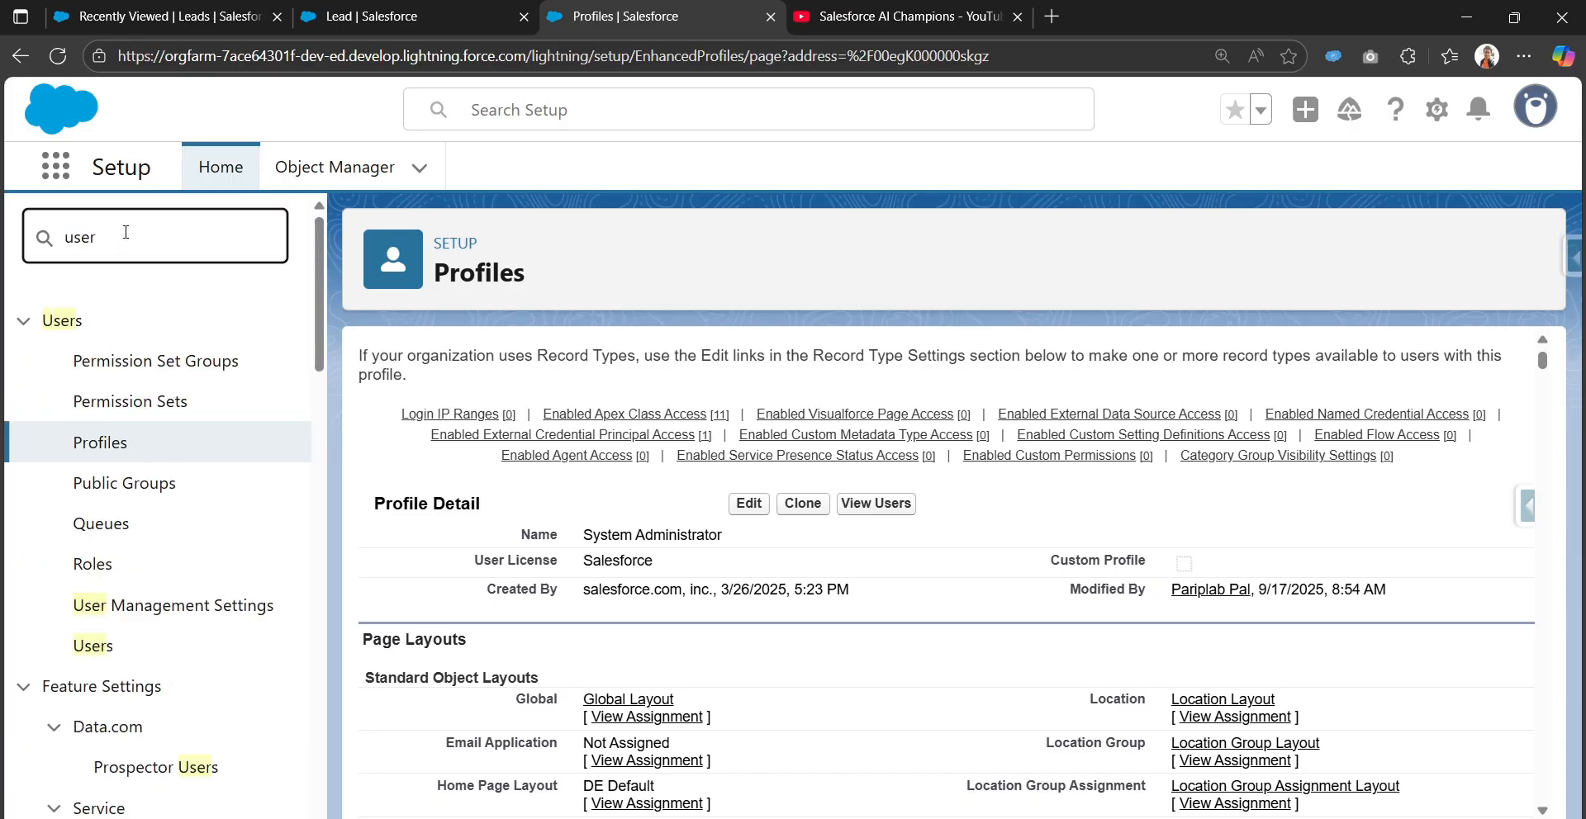
Enable Enhanced Profile User Interface in User Management Settings
{"action": "left_click", "coordinate": [195, 611]}
{"action": "scroll", "coordinate": [1189, 642], "scroll_direction": "down", "scroll_amount": 10}
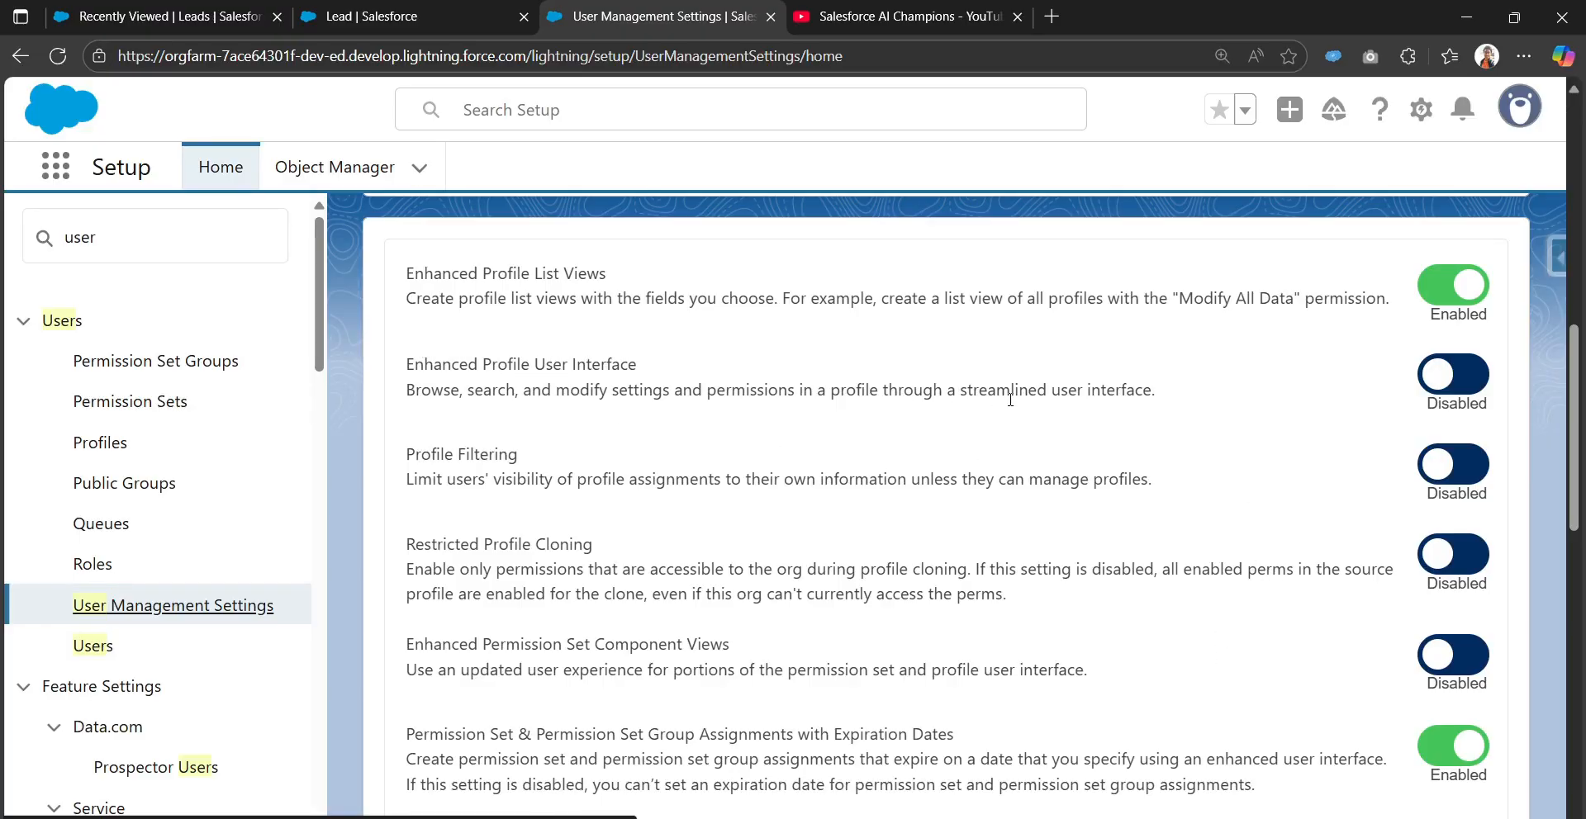
{"action": "left_click", "coordinate": [1445, 376]}
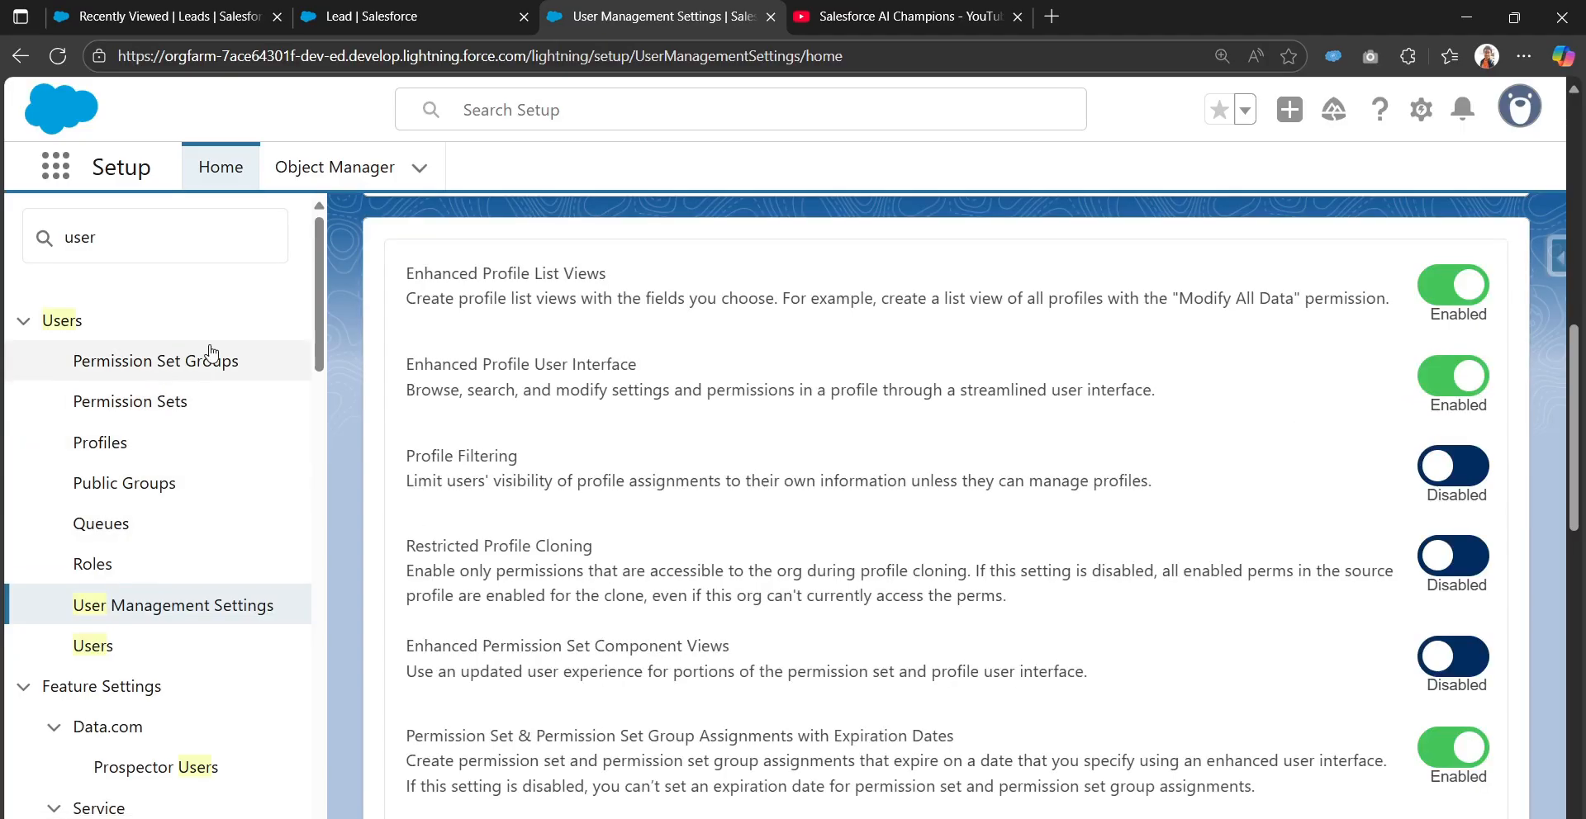
{"action": "scroll", "coordinate": [352, 355], "scroll_direction": "up", "scroll_amount": 3}
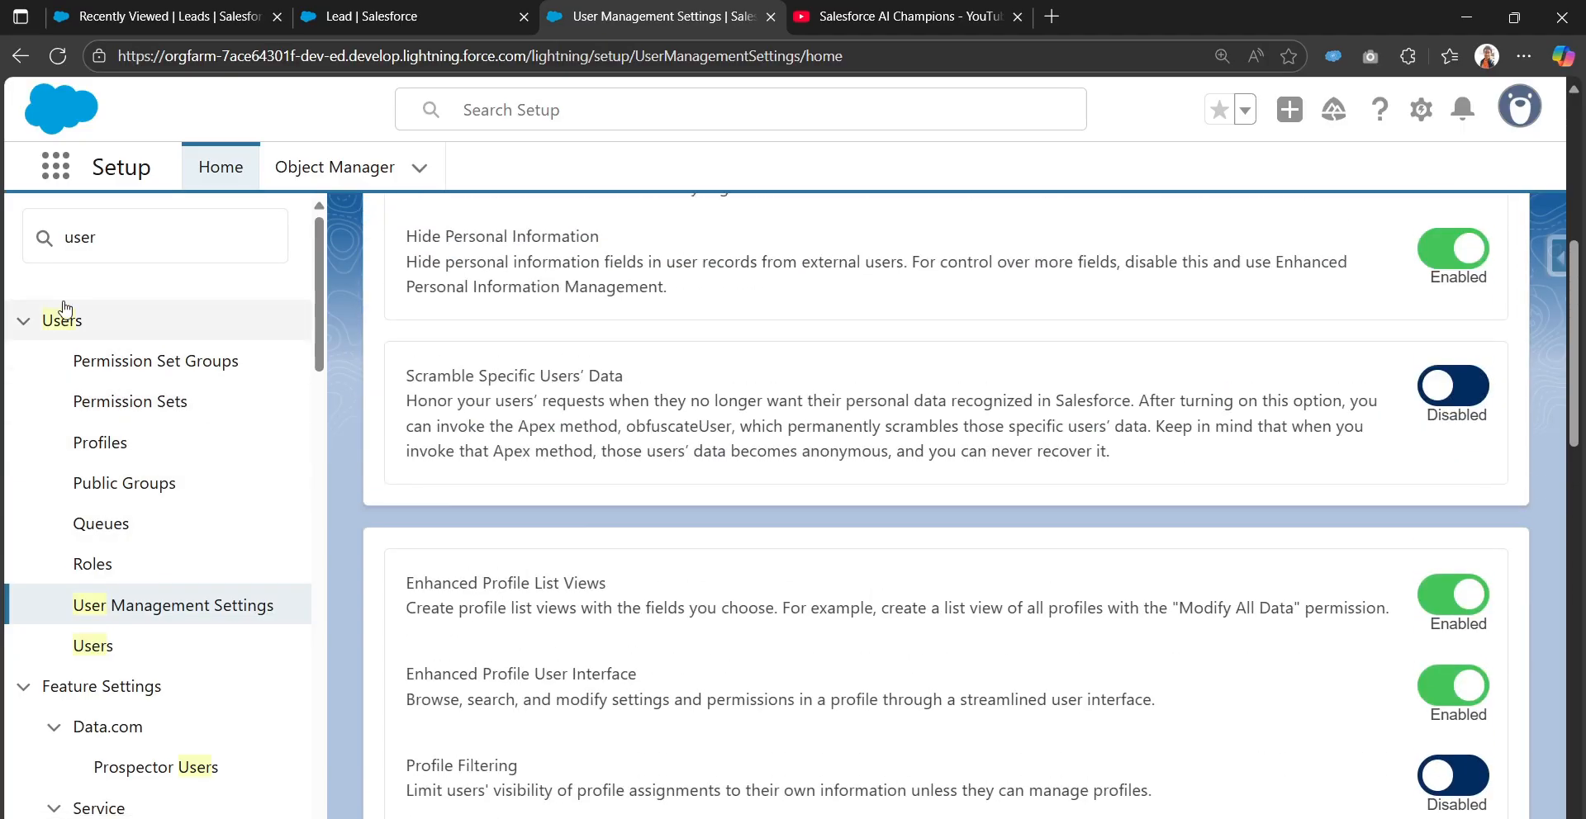
Replace the Quick Find search term 'user' with 'profi'
{"action": "left_click", "coordinate": [99, 235]}
{"action": "double_click", "coordinate": [99, 235]}
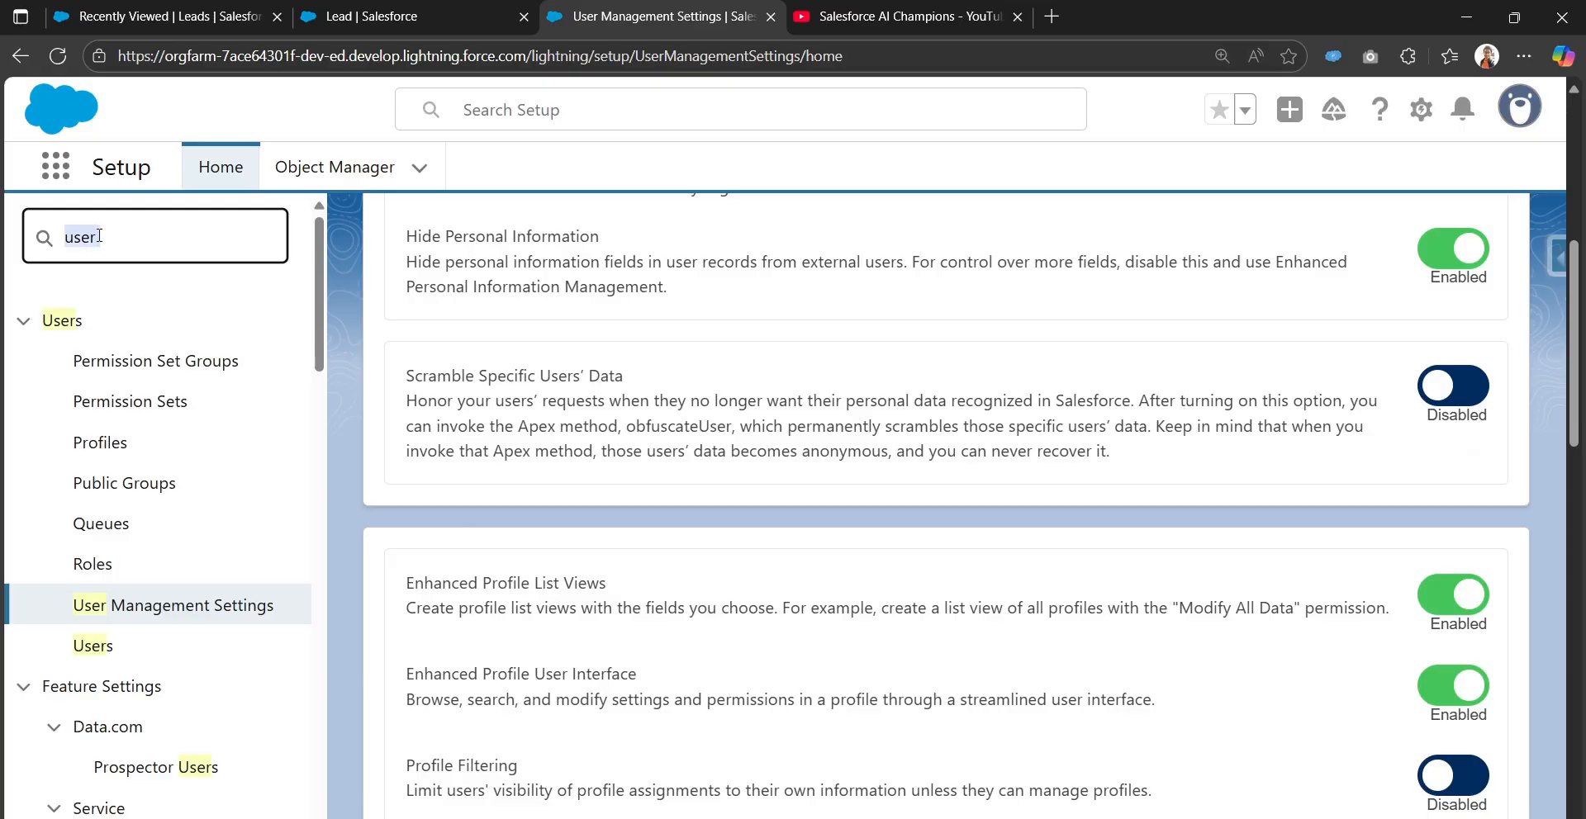
{"action": "key", "text": "BackSpace"}
{"action": "type", "text": "profil"}
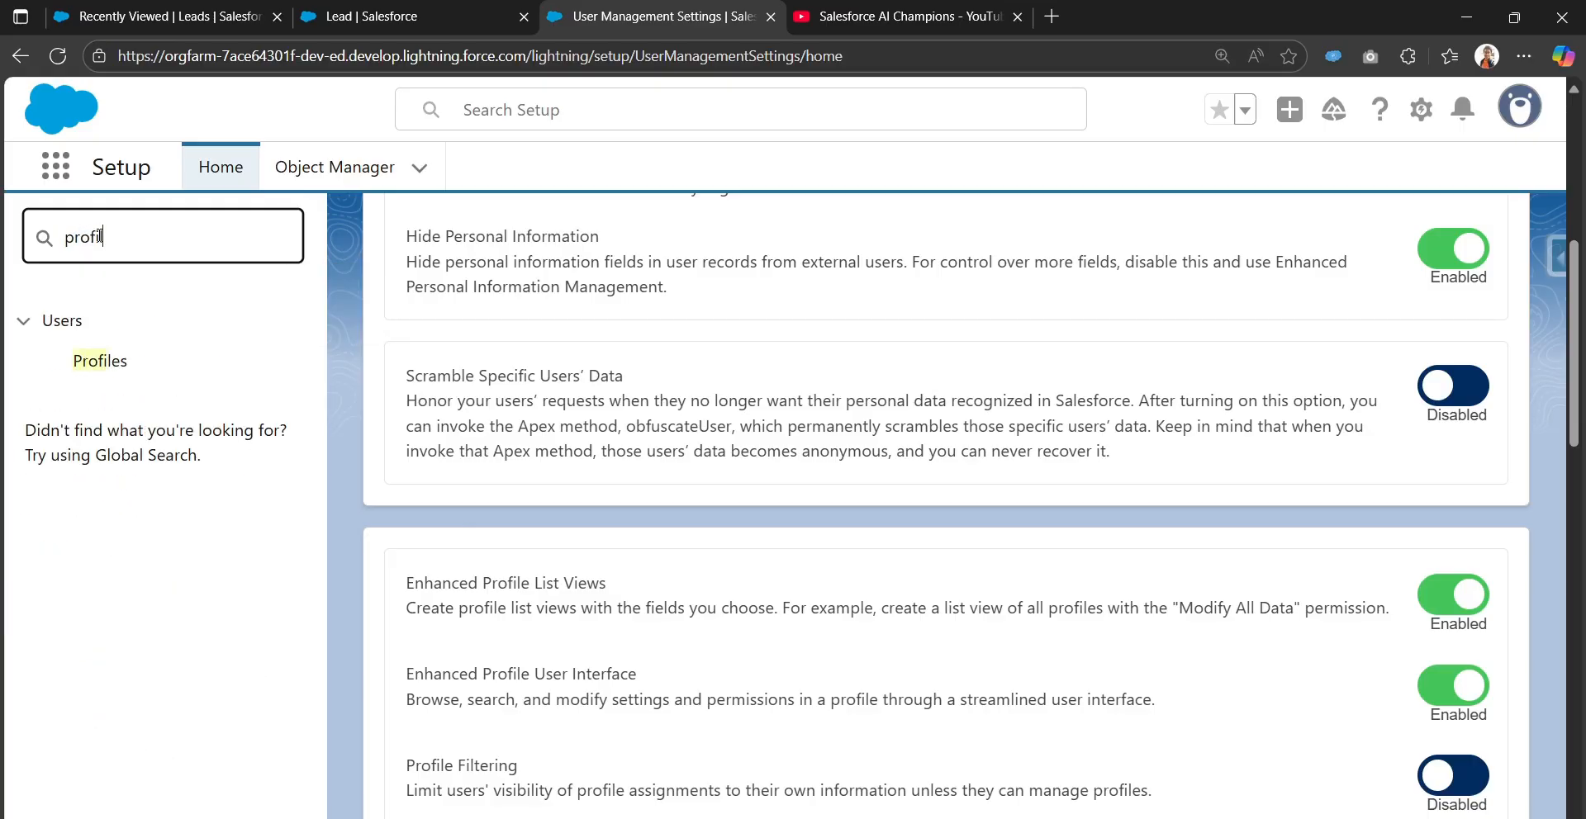
Open the System Administrator profile from Profiles filtered by S, dismissing the welcome tour
{"action": "left_click", "coordinate": [101, 361]}
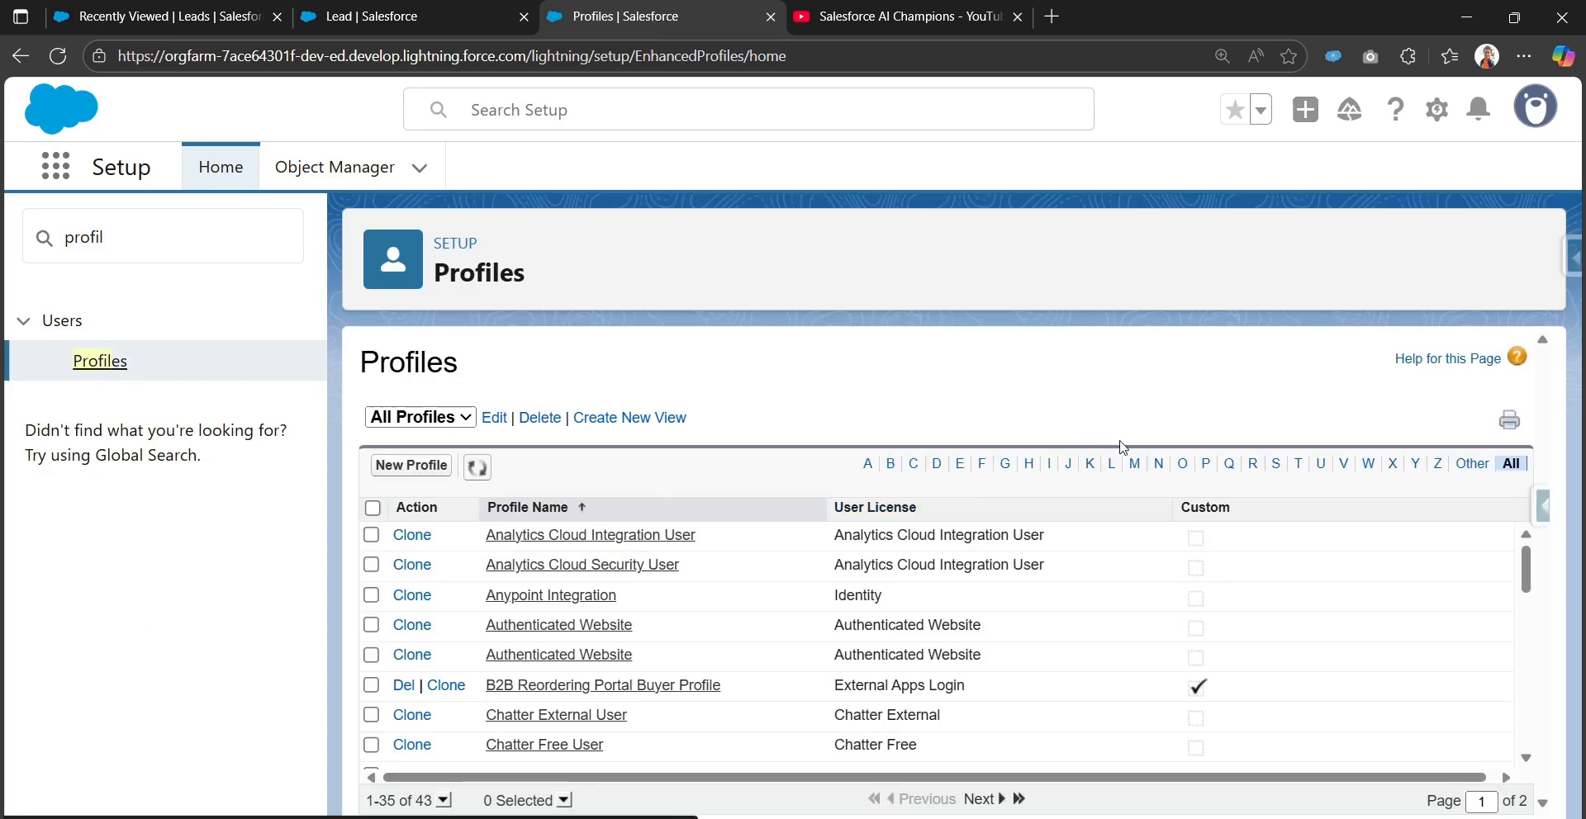
{"action": "left_click", "coordinate": [1277, 464]}
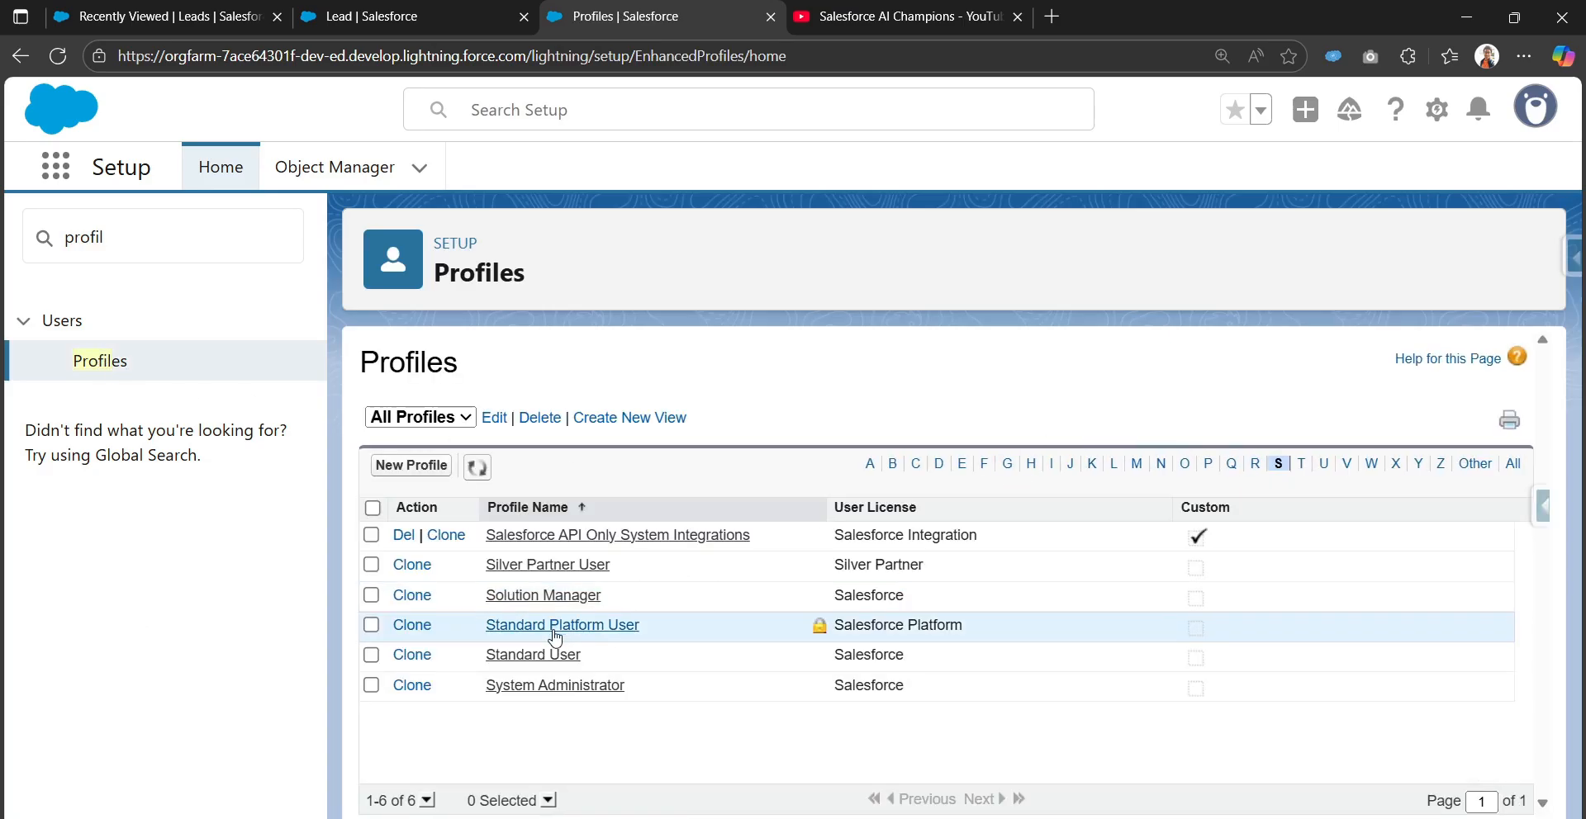
{"action": "left_click", "coordinate": [554, 685]}
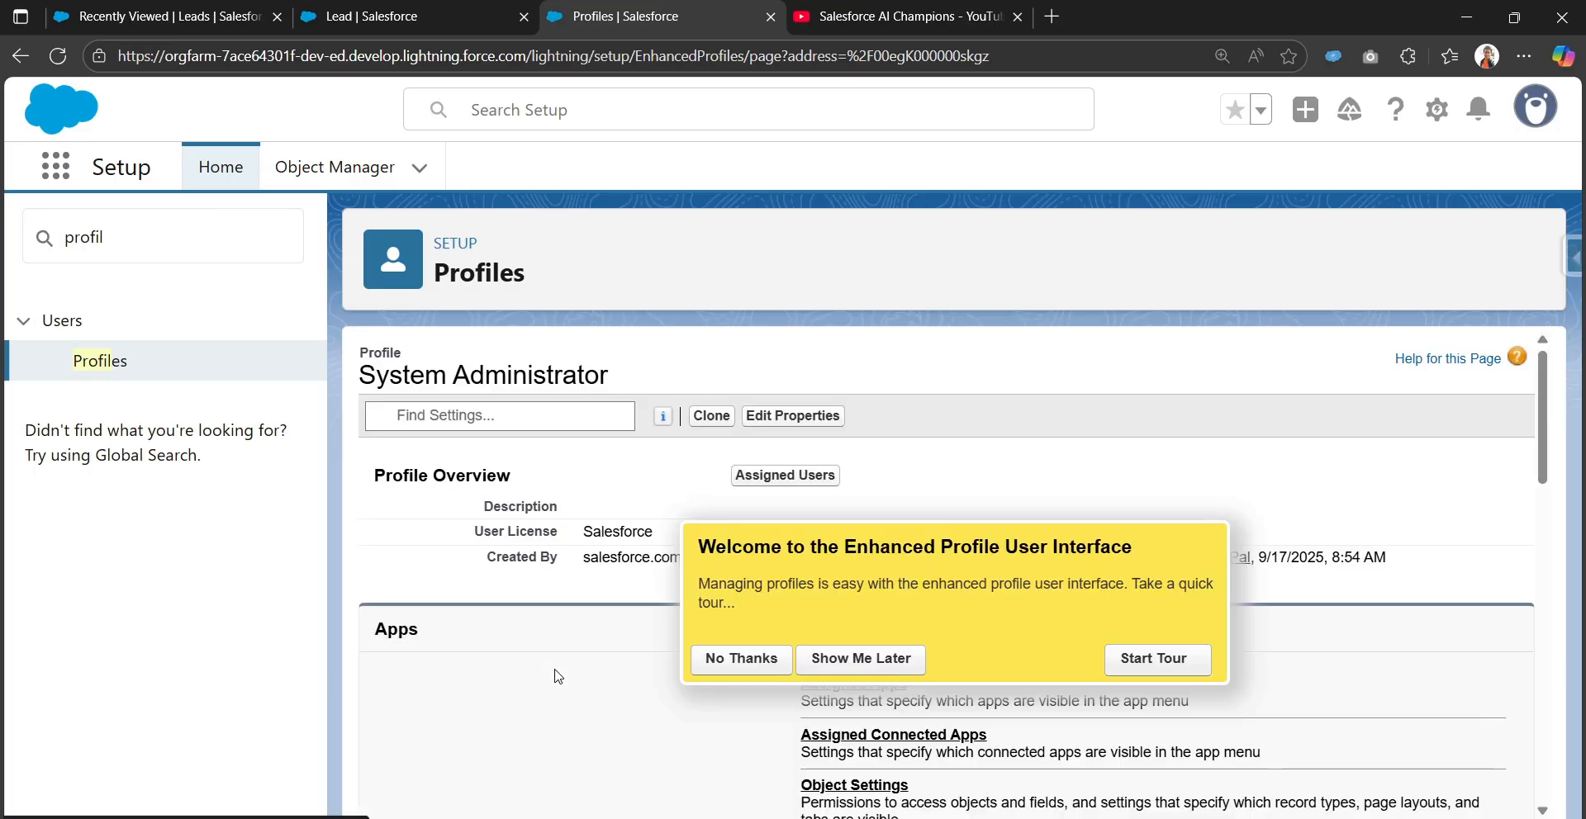
{"action": "left_click", "coordinate": [748, 668]}
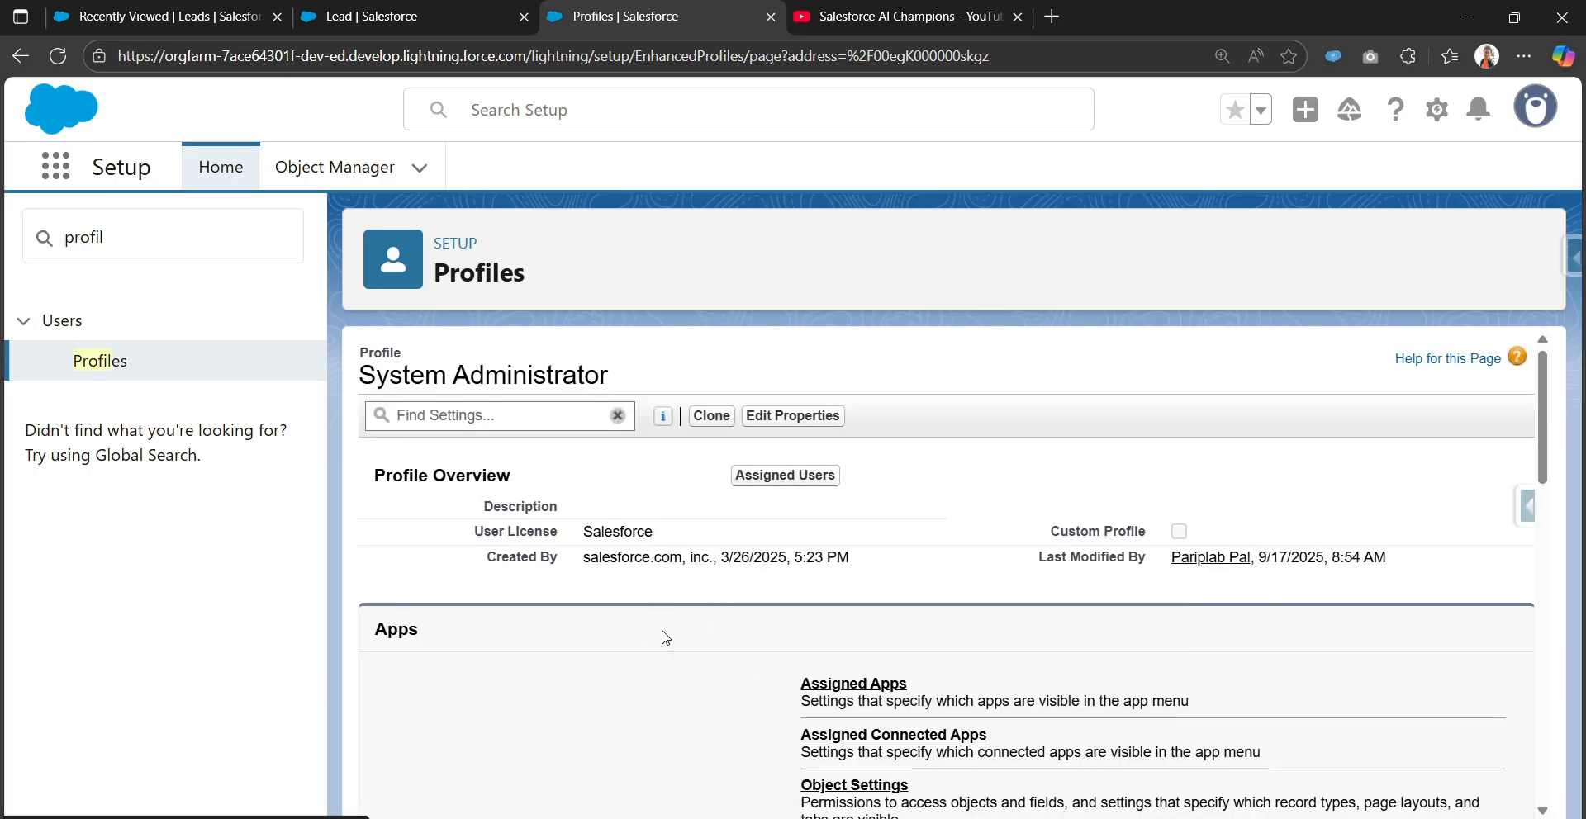
{"action": "scroll", "coordinate": [666, 637], "scroll_direction": "down", "scroll_amount": 2}
Go to the profile's Object Settings and open the Leads entry
{"action": "left_click", "coordinate": [841, 587]}
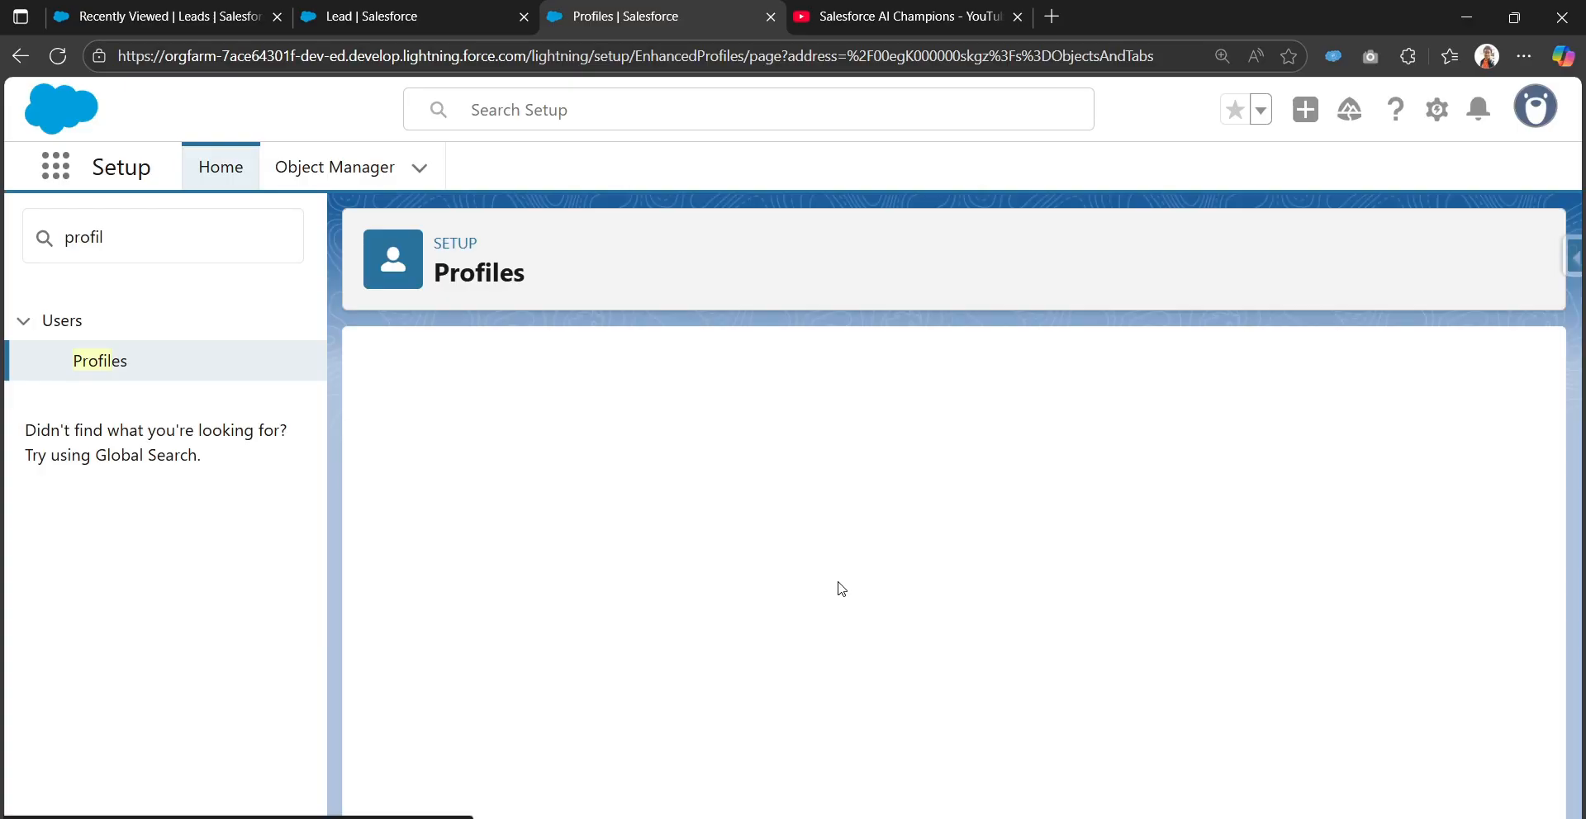
{"action": "left_click", "coordinate": [739, 659]}
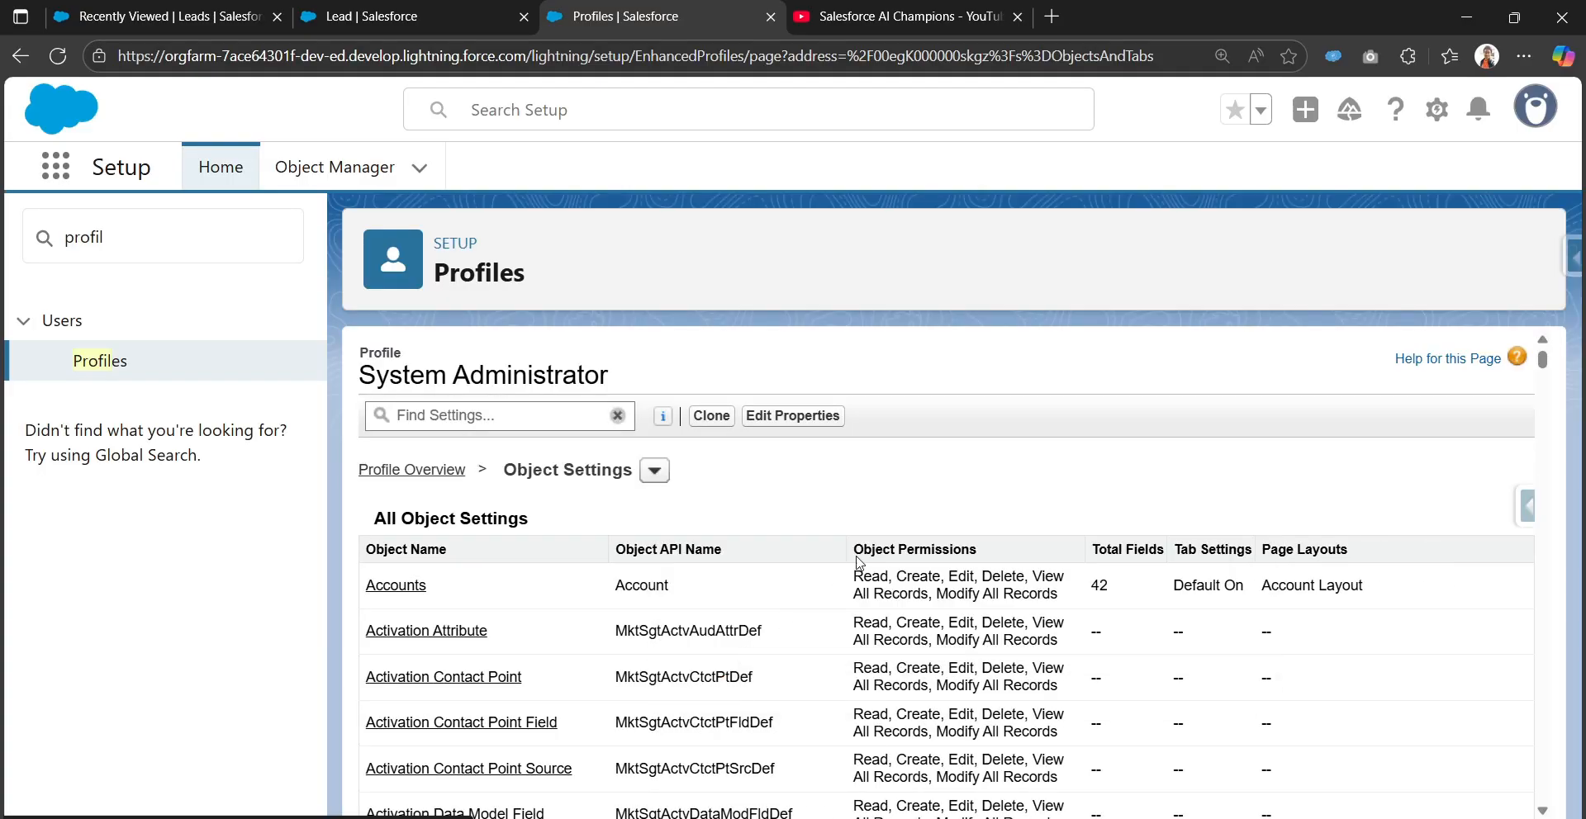
{"action": "key", "text": "ctrl+f"}
{"action": "type", "text": "Lea"}
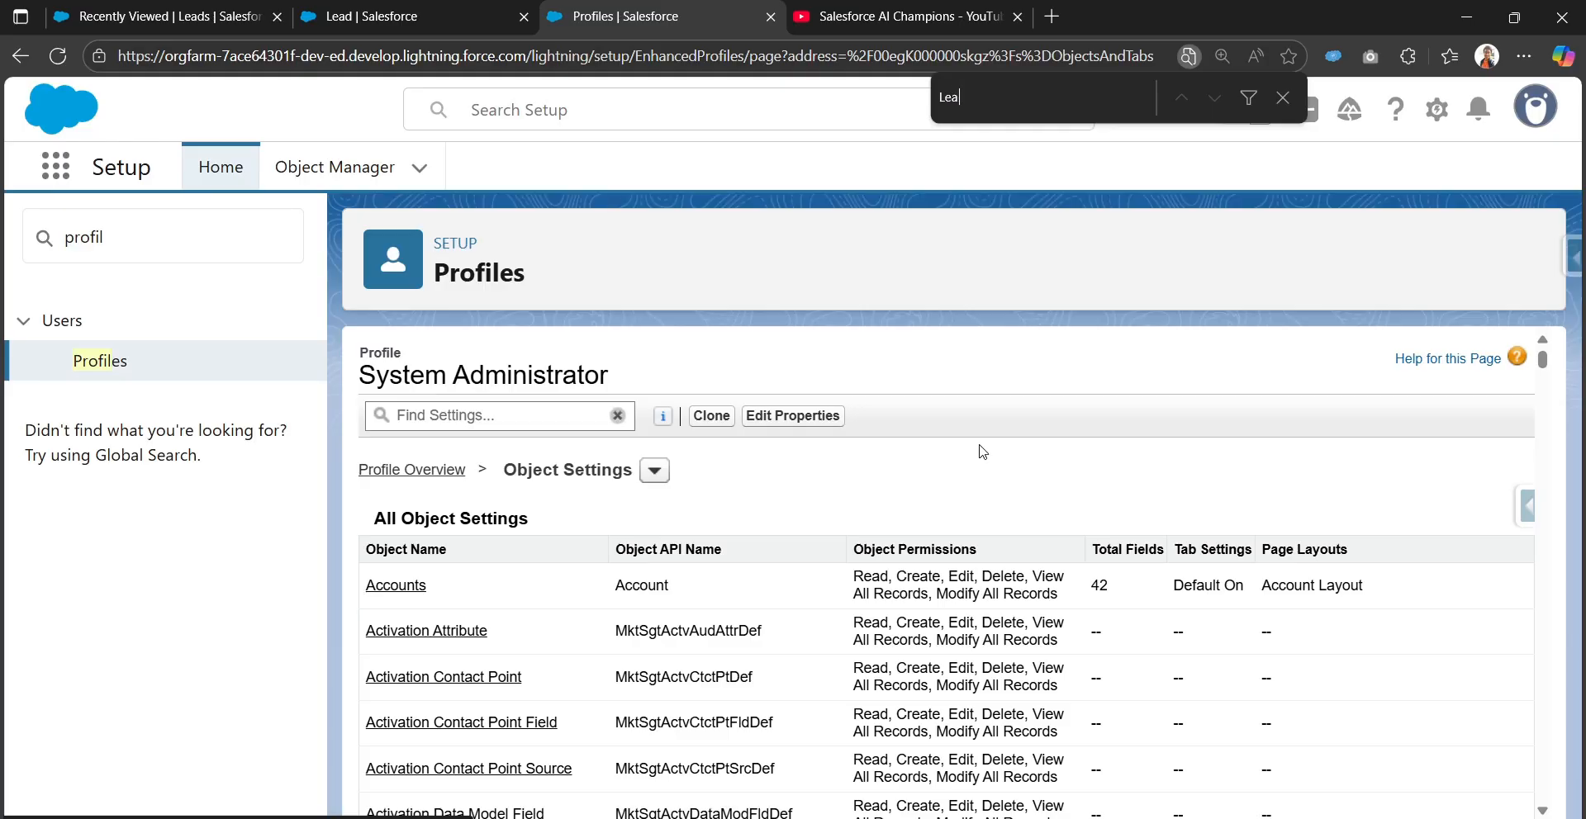
{"action": "type", "text": "d"}
{"action": "left_click", "coordinate": [405, 584]}
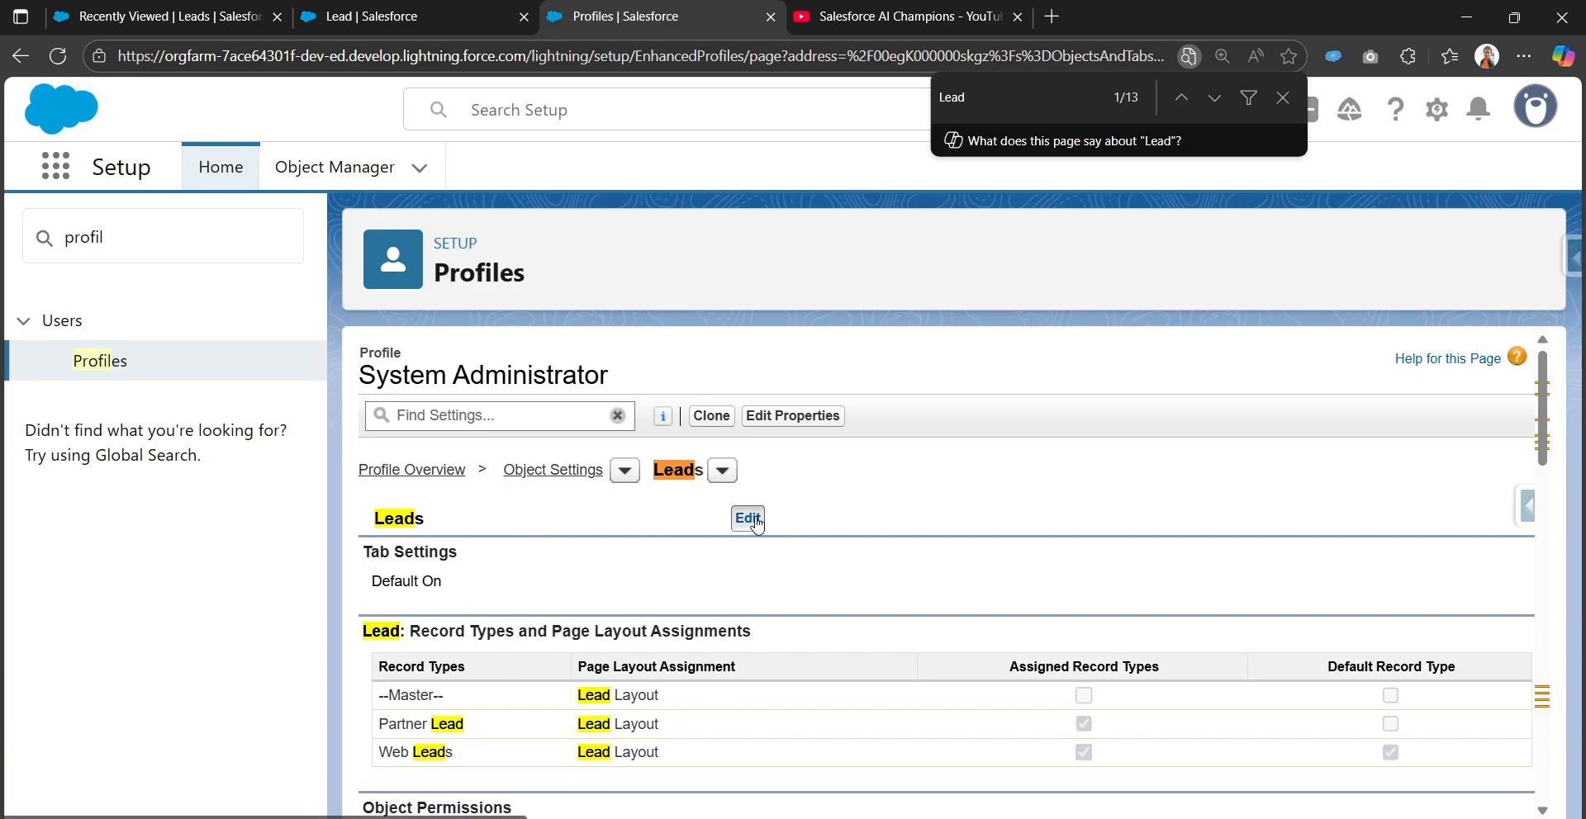
Edit the System Administrator Leads settings, select Partner Lead as Default Record Type, and save
{"action": "left_click", "coordinate": [749, 519]}
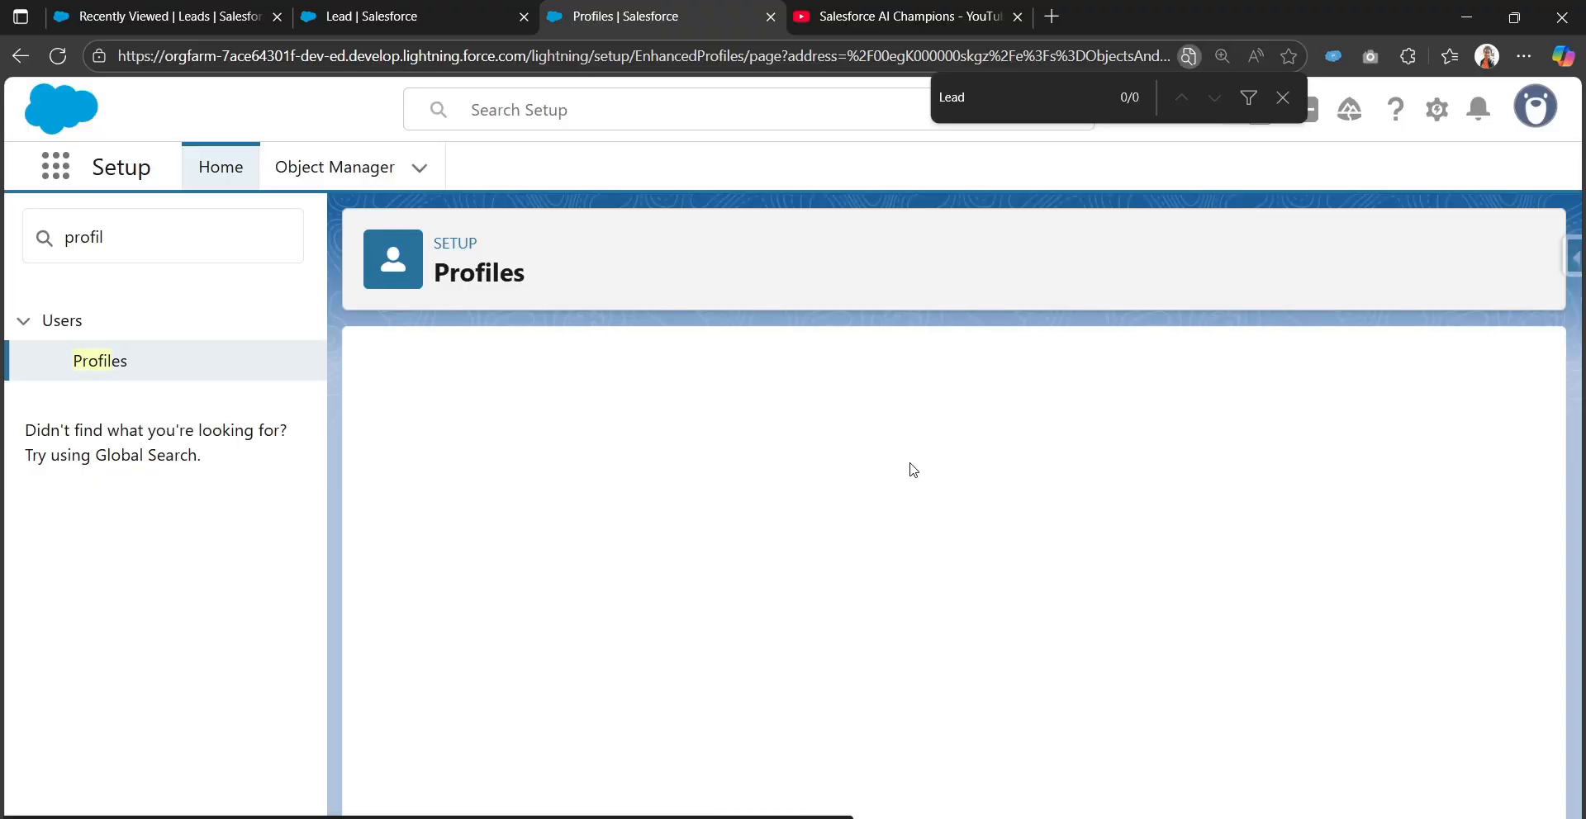
{"action": "left_click", "coordinate": [1282, 97]}
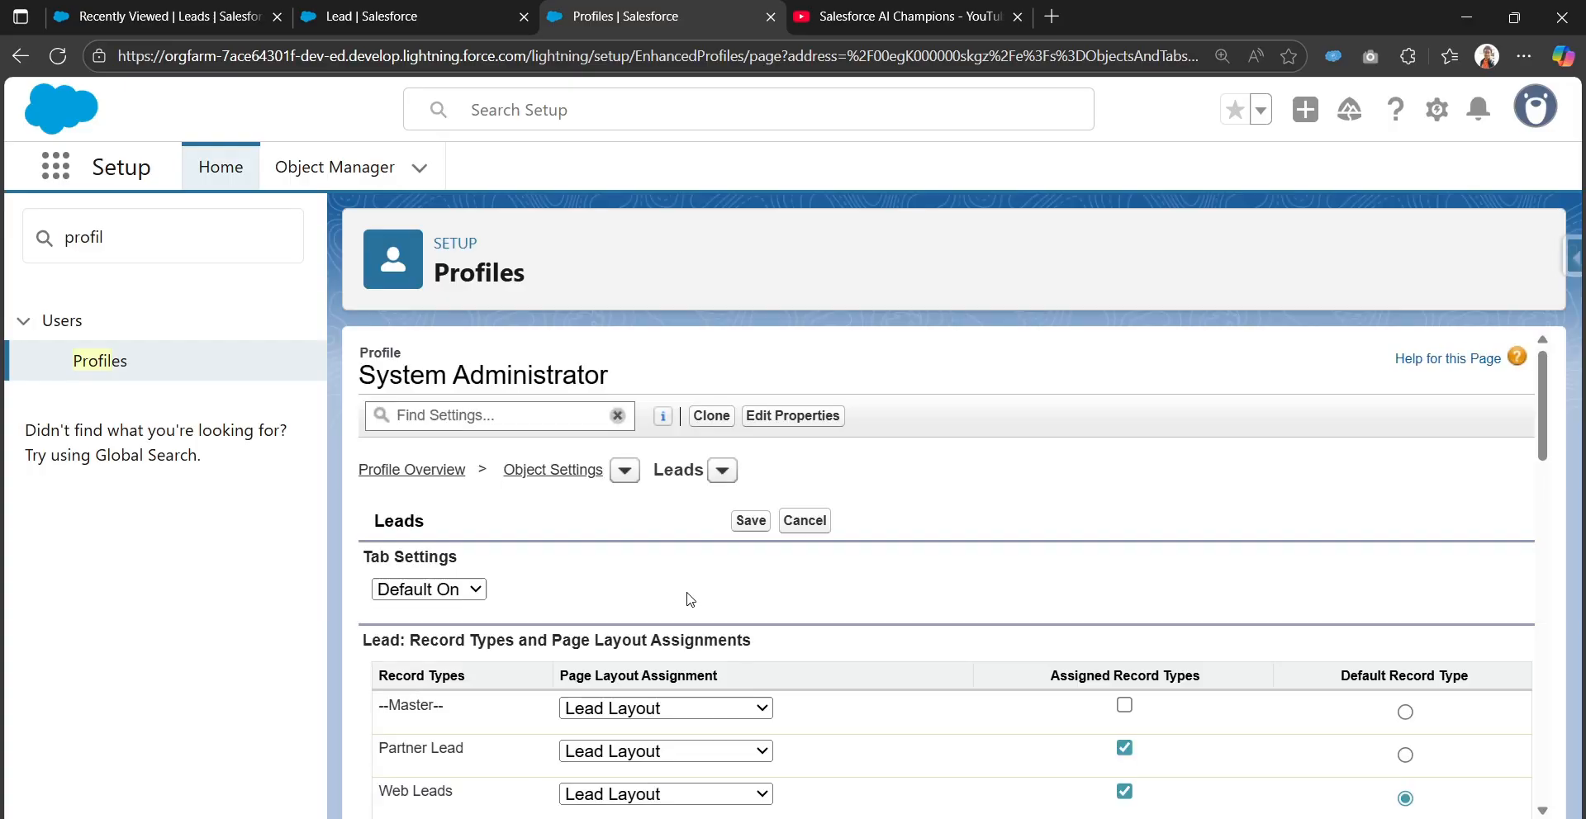
{"action": "scroll", "coordinate": [690, 607], "scroll_direction": "down", "scroll_amount": 1}
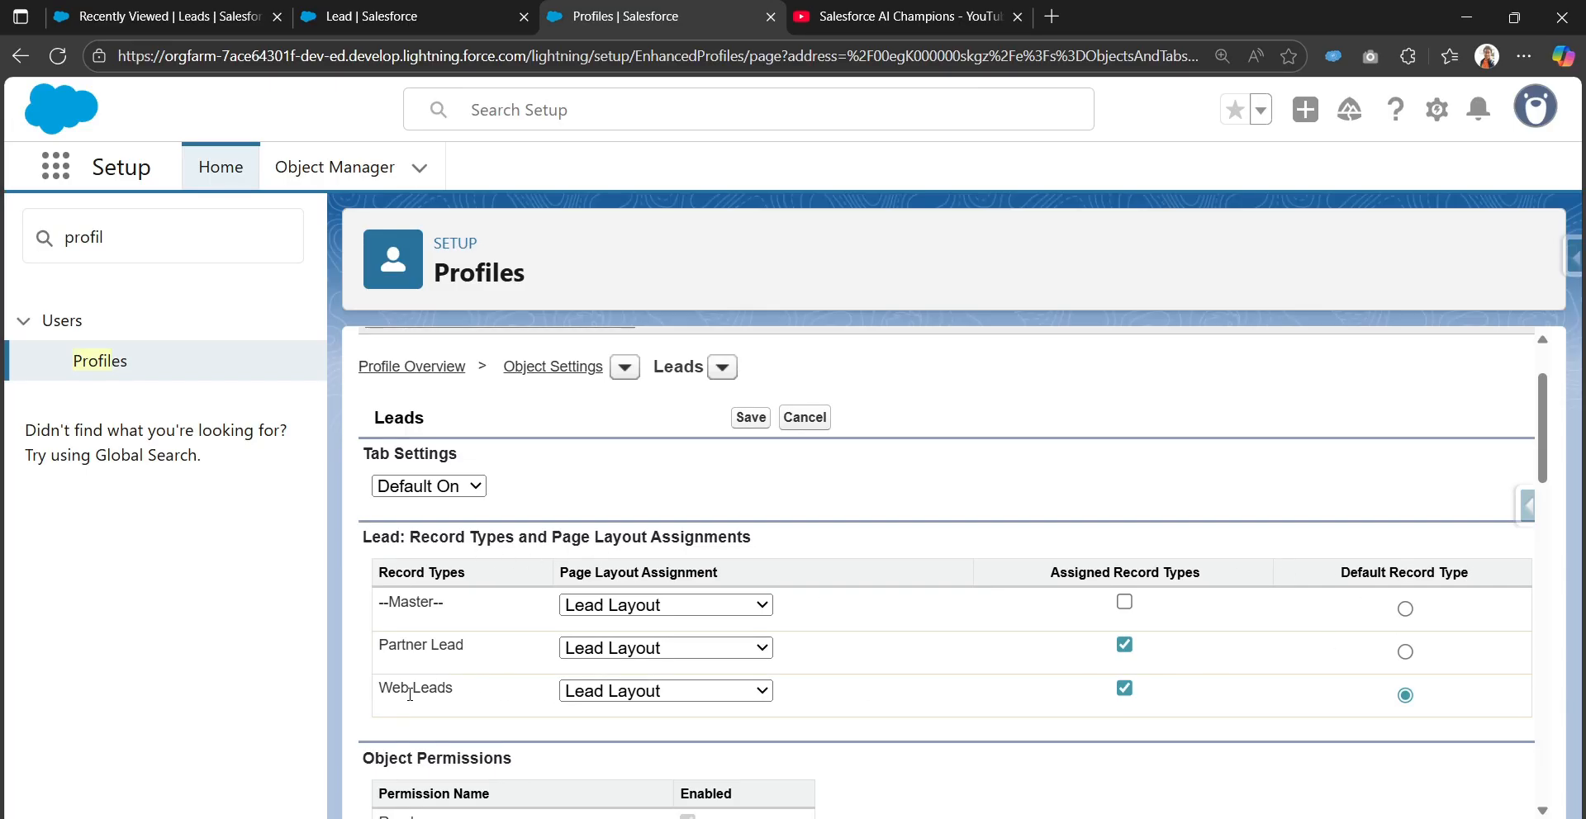
{"action": "left_click", "coordinate": [1405, 653]}
{"action": "left_click", "coordinate": [744, 421]}
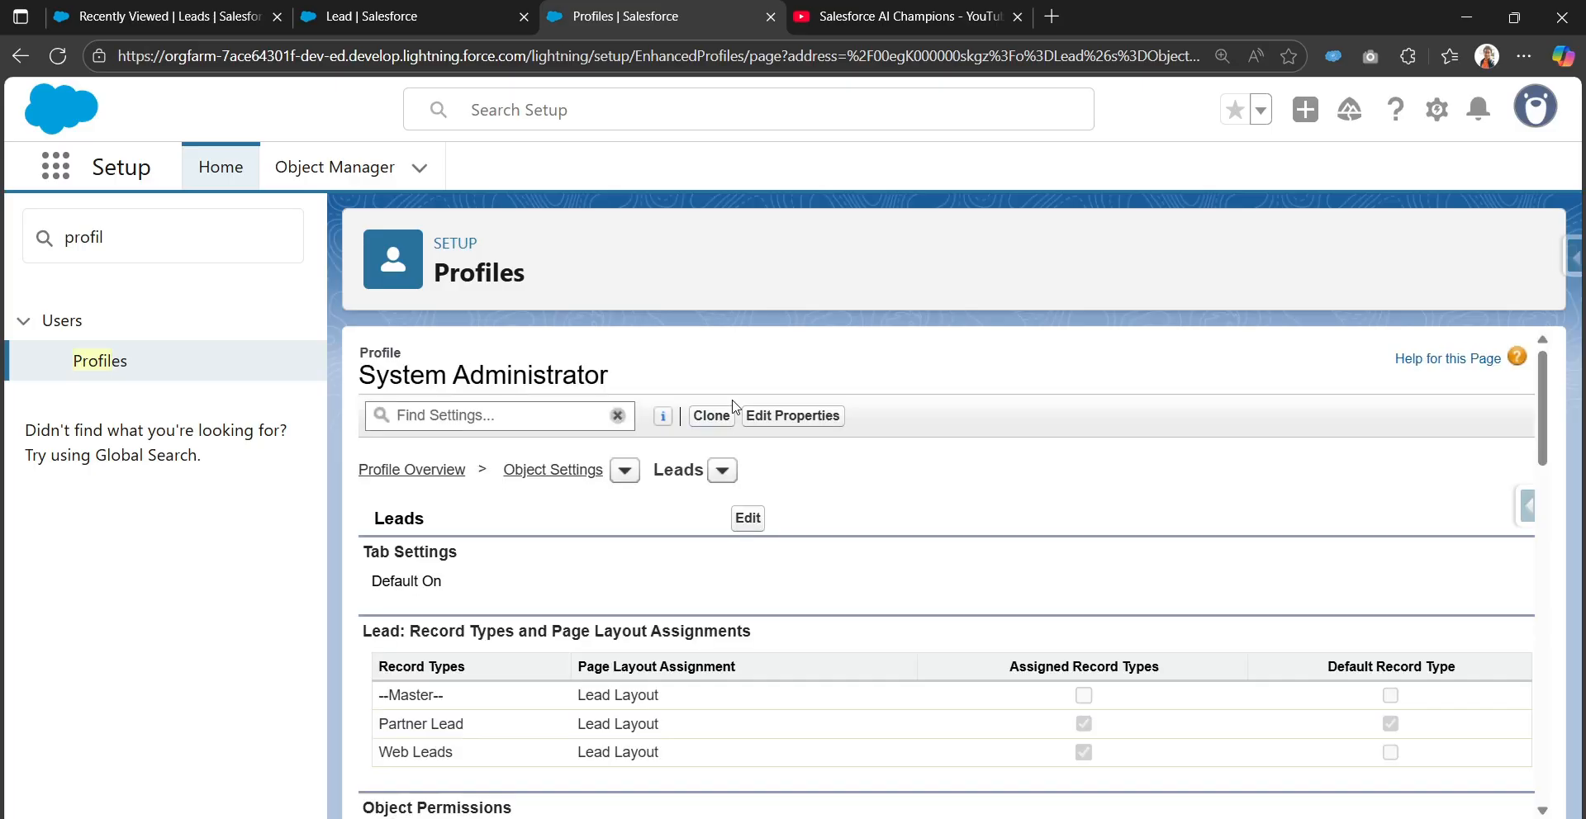
Reload the Leads list and check the New Lead record type choice, then cancel
{"action": "left_click", "coordinate": [223, 21]}
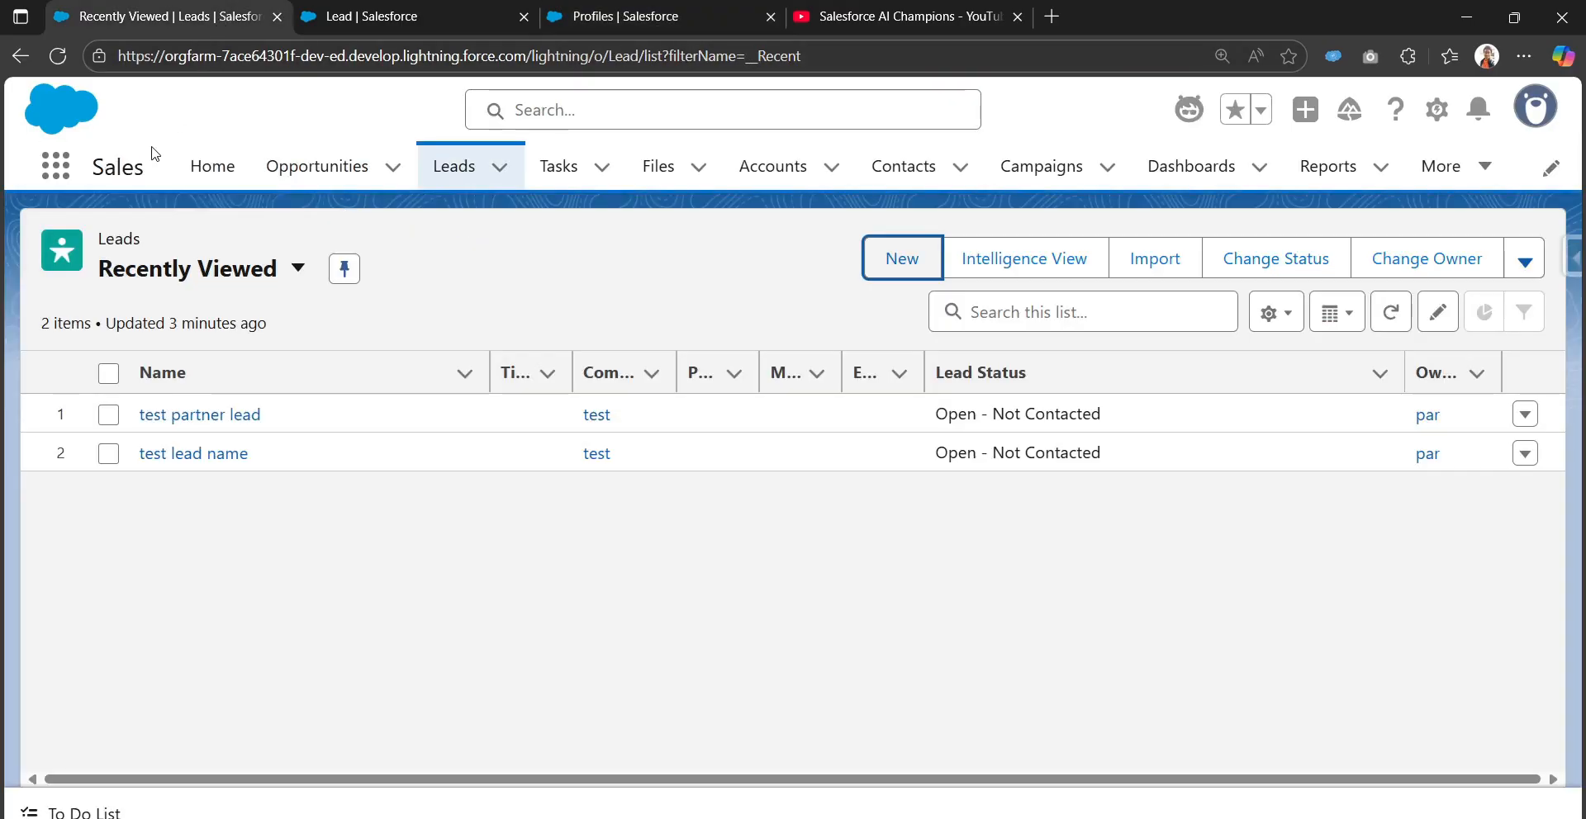
{"action": "left_click", "coordinate": [62, 56]}
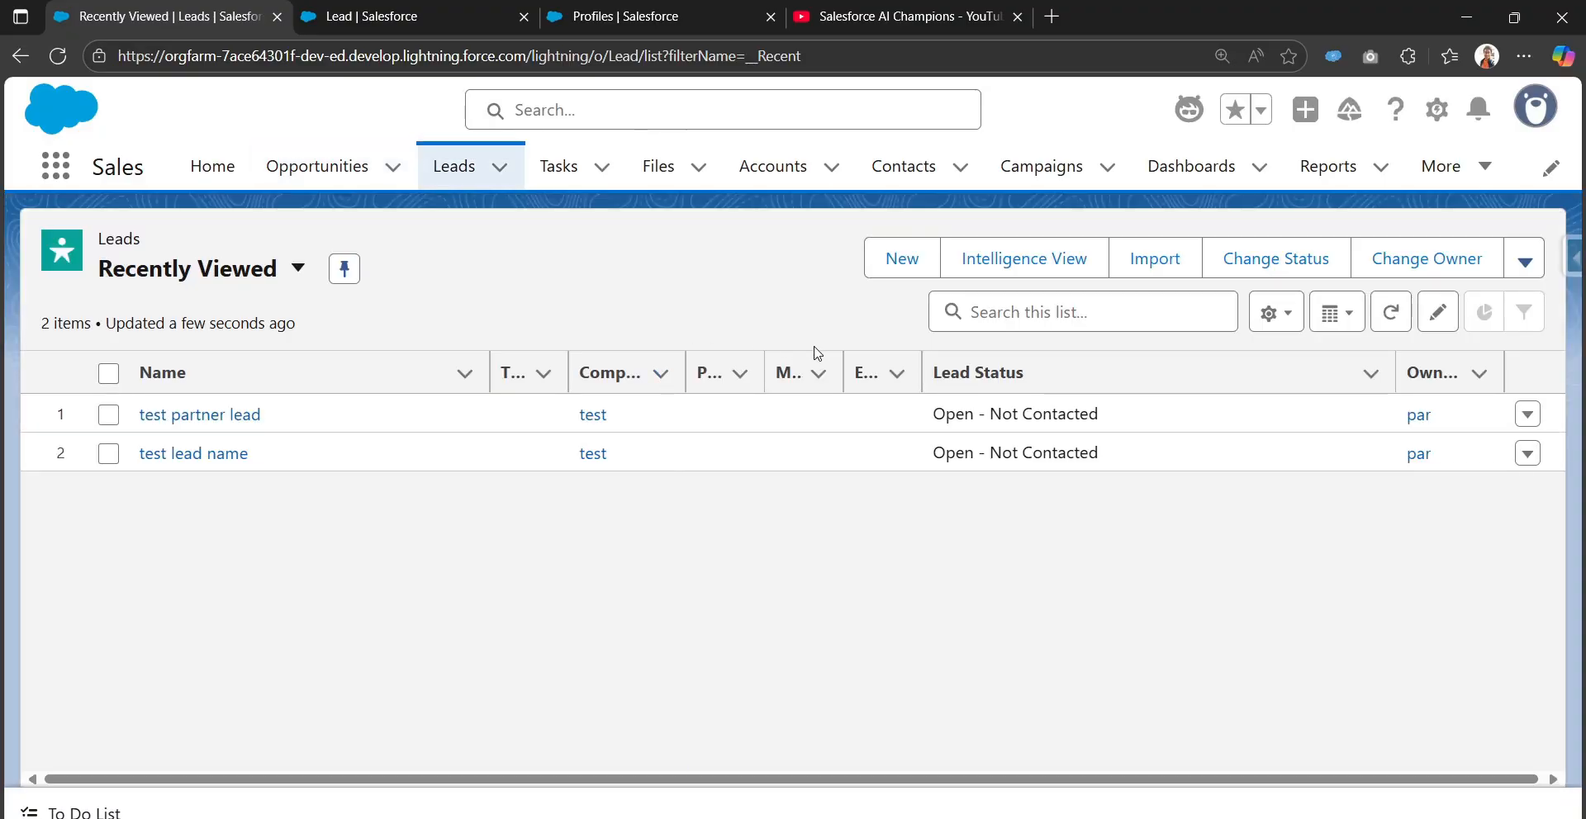
{"action": "left_click", "coordinate": [896, 264]}
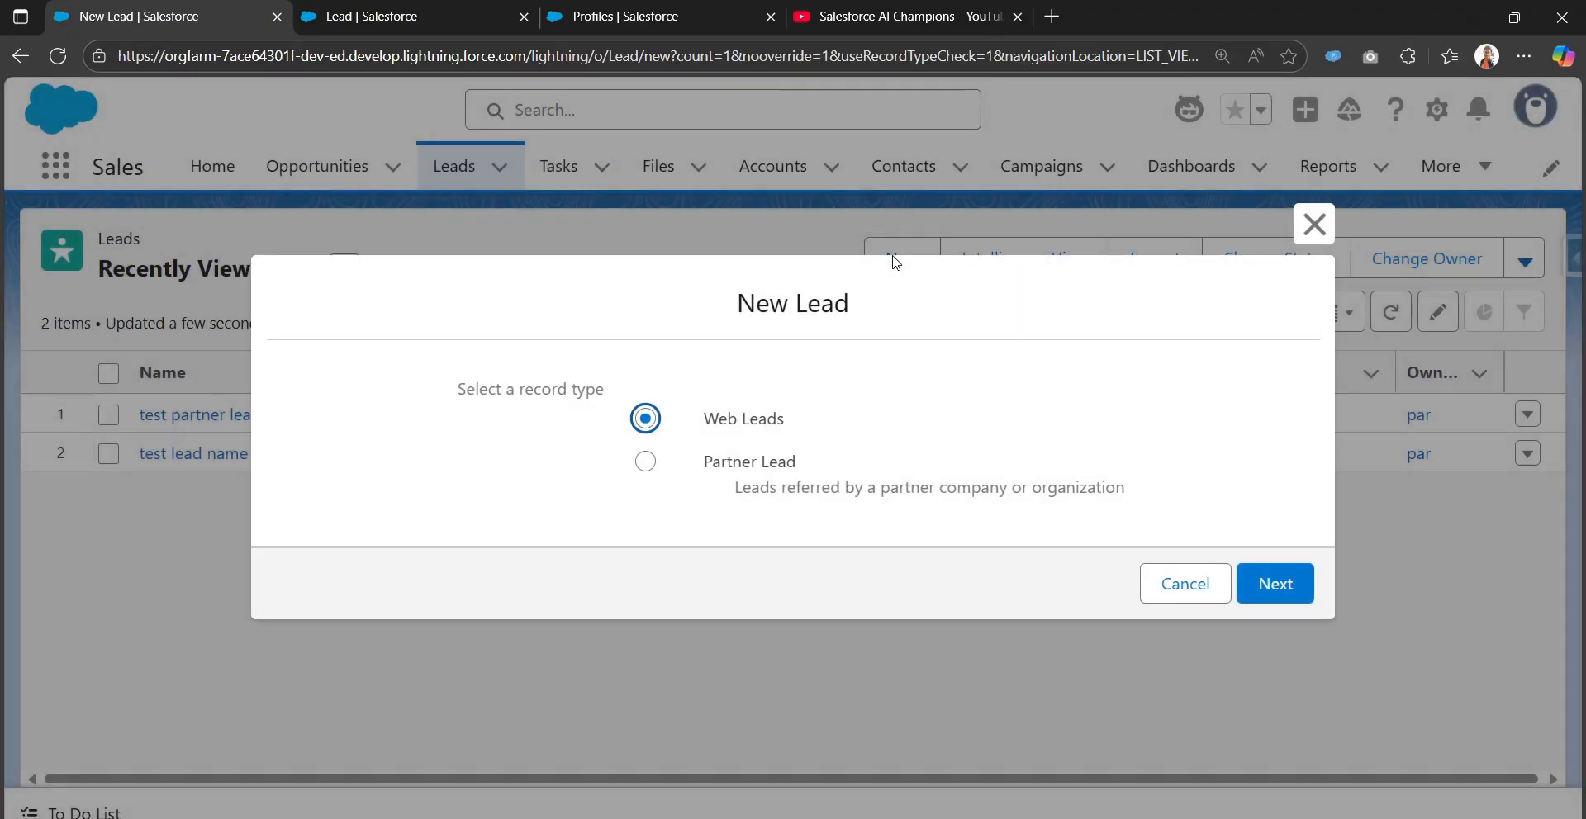
{"action": "left_click", "coordinate": [1314, 224]}
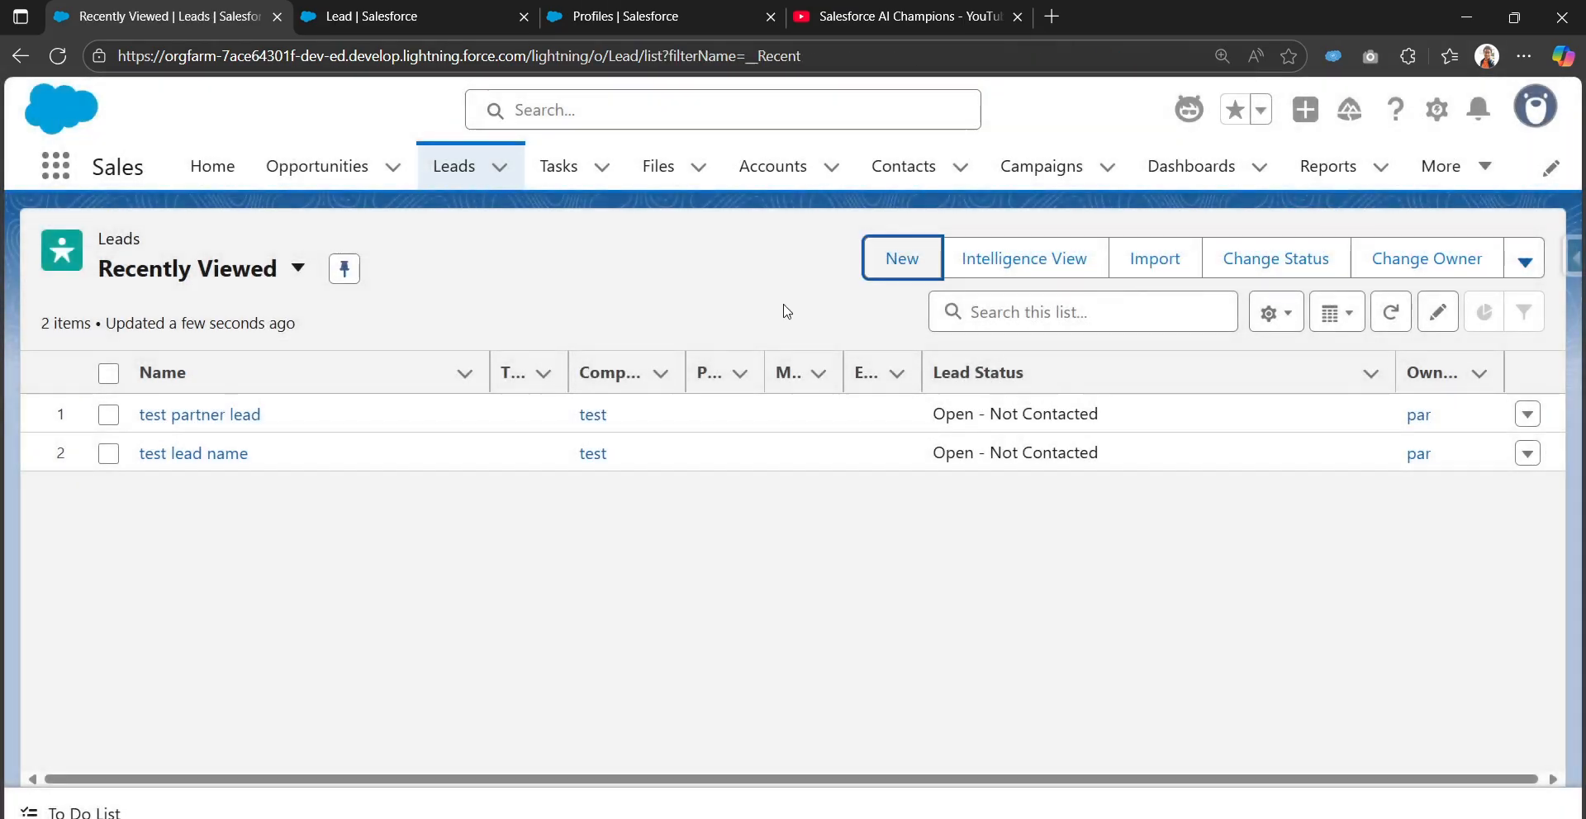
Close the Leads tab and refresh the Lead record types and profile Leads settings pages
{"action": "left_click", "coordinate": [278, 17]}
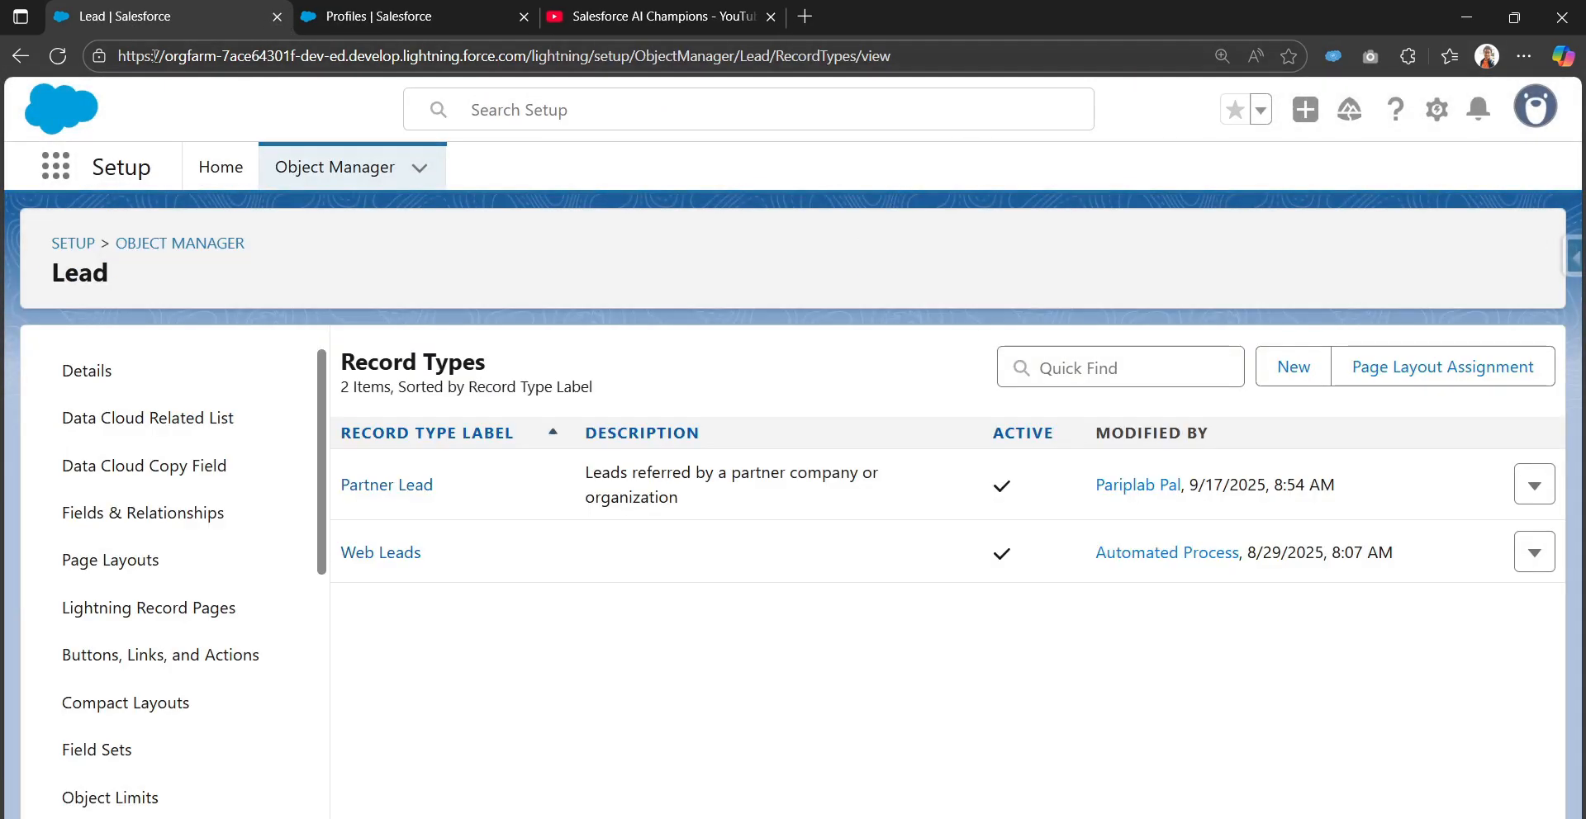
{"action": "left_click", "coordinate": [58, 57]}
{"action": "left_click", "coordinate": [409, 17]}
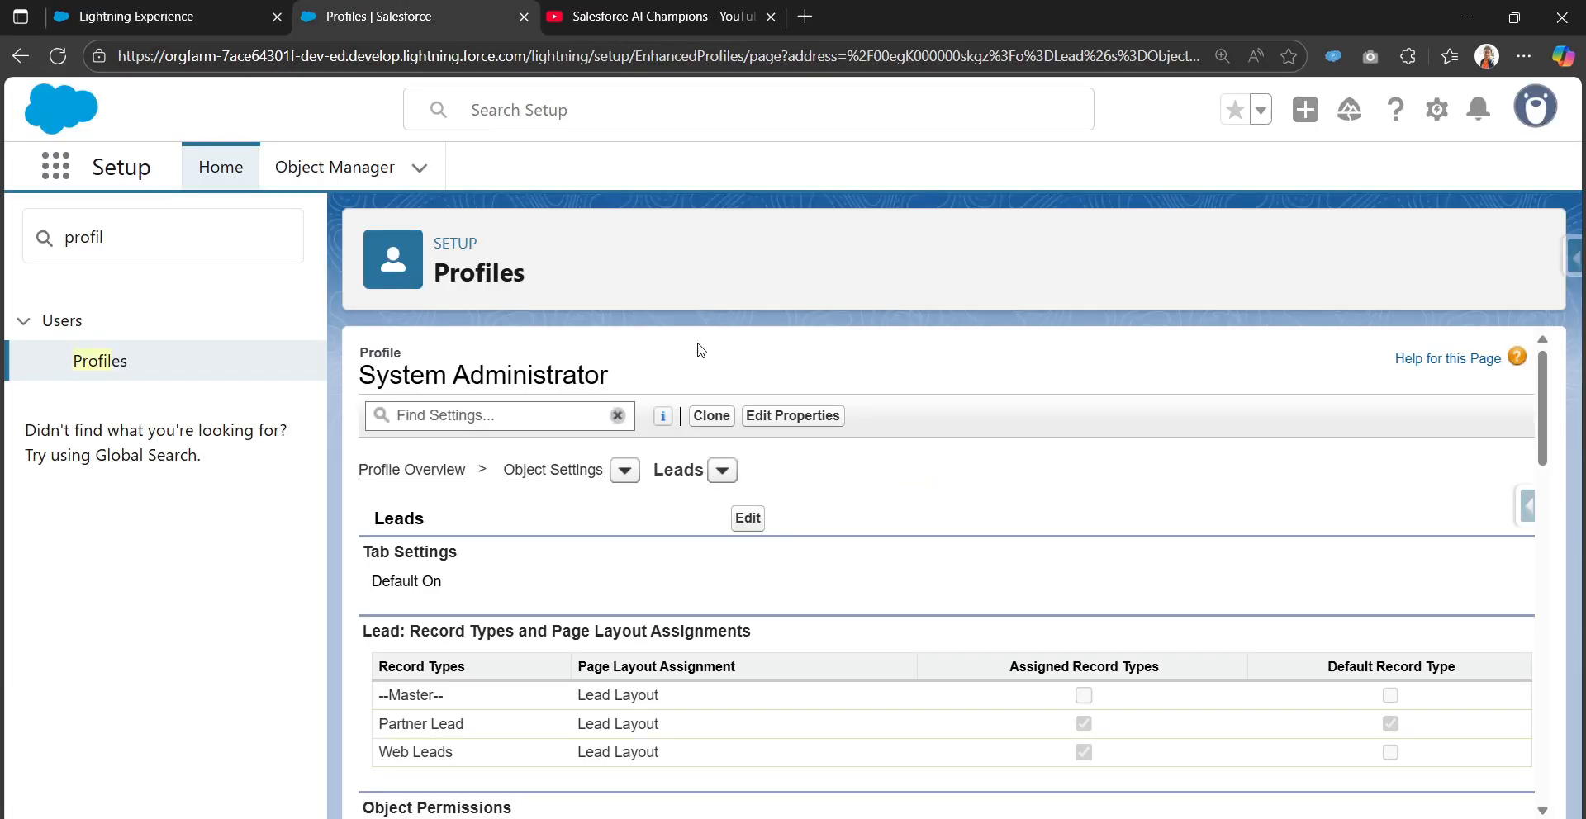
{"action": "left_click", "coordinate": [59, 56]}
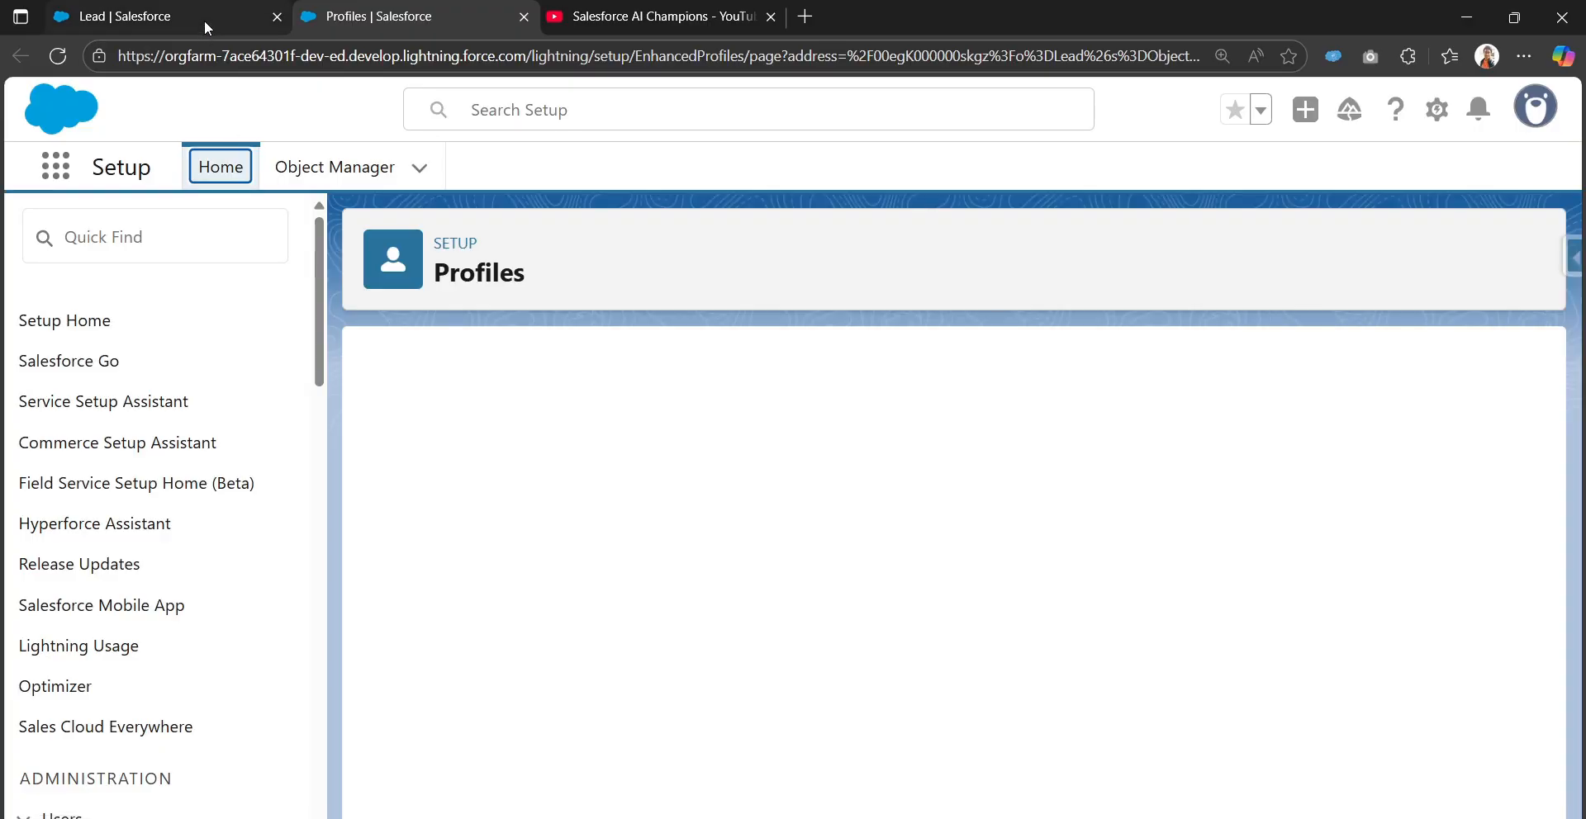
{"action": "mouse_move", "coordinate": [206, 20]}
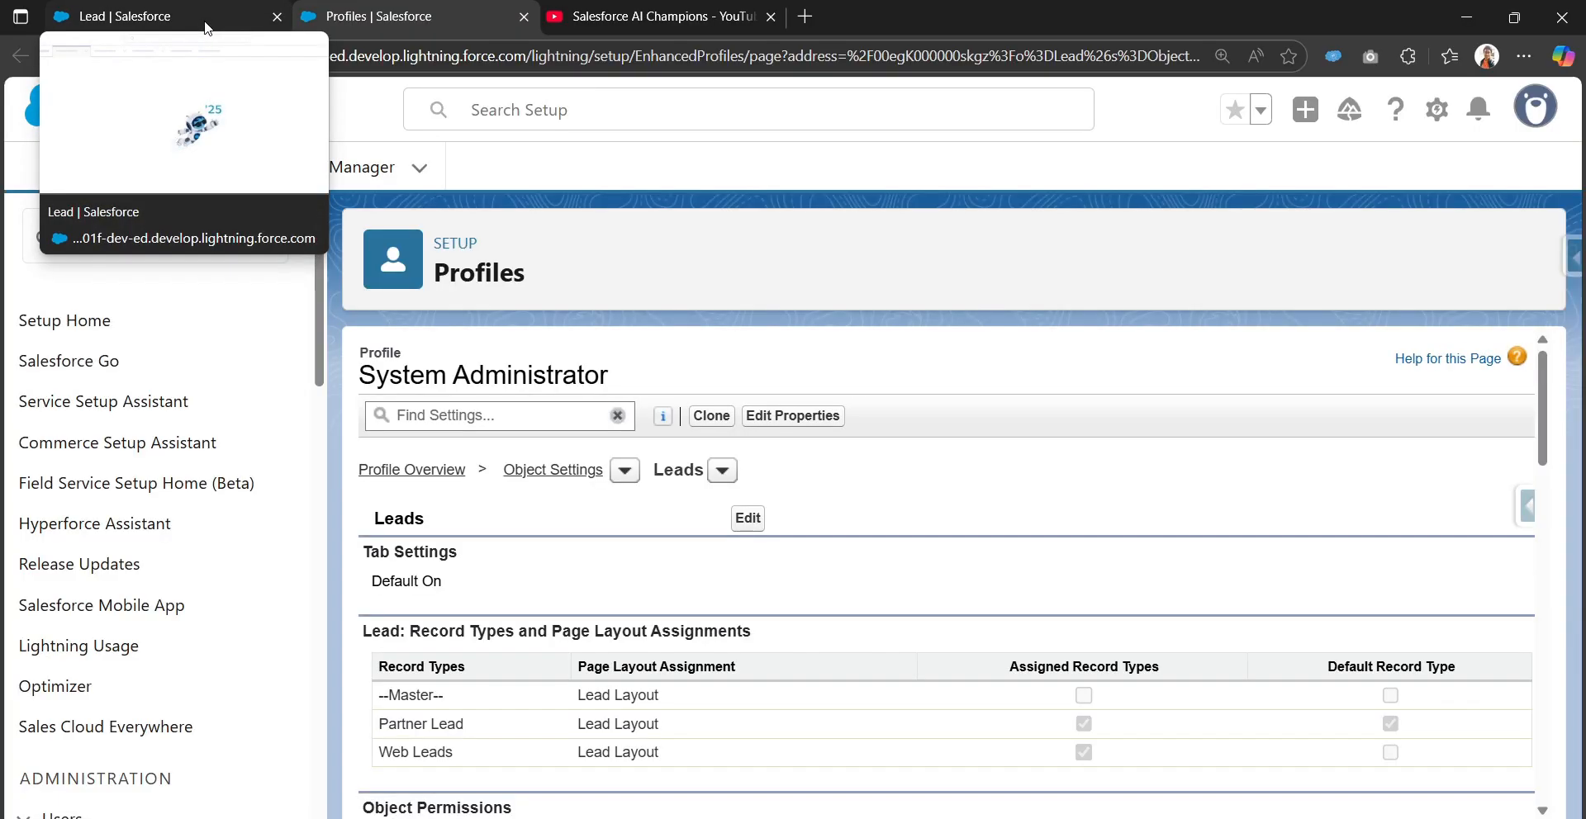
{"action": "left_click", "coordinate": [205, 20]}
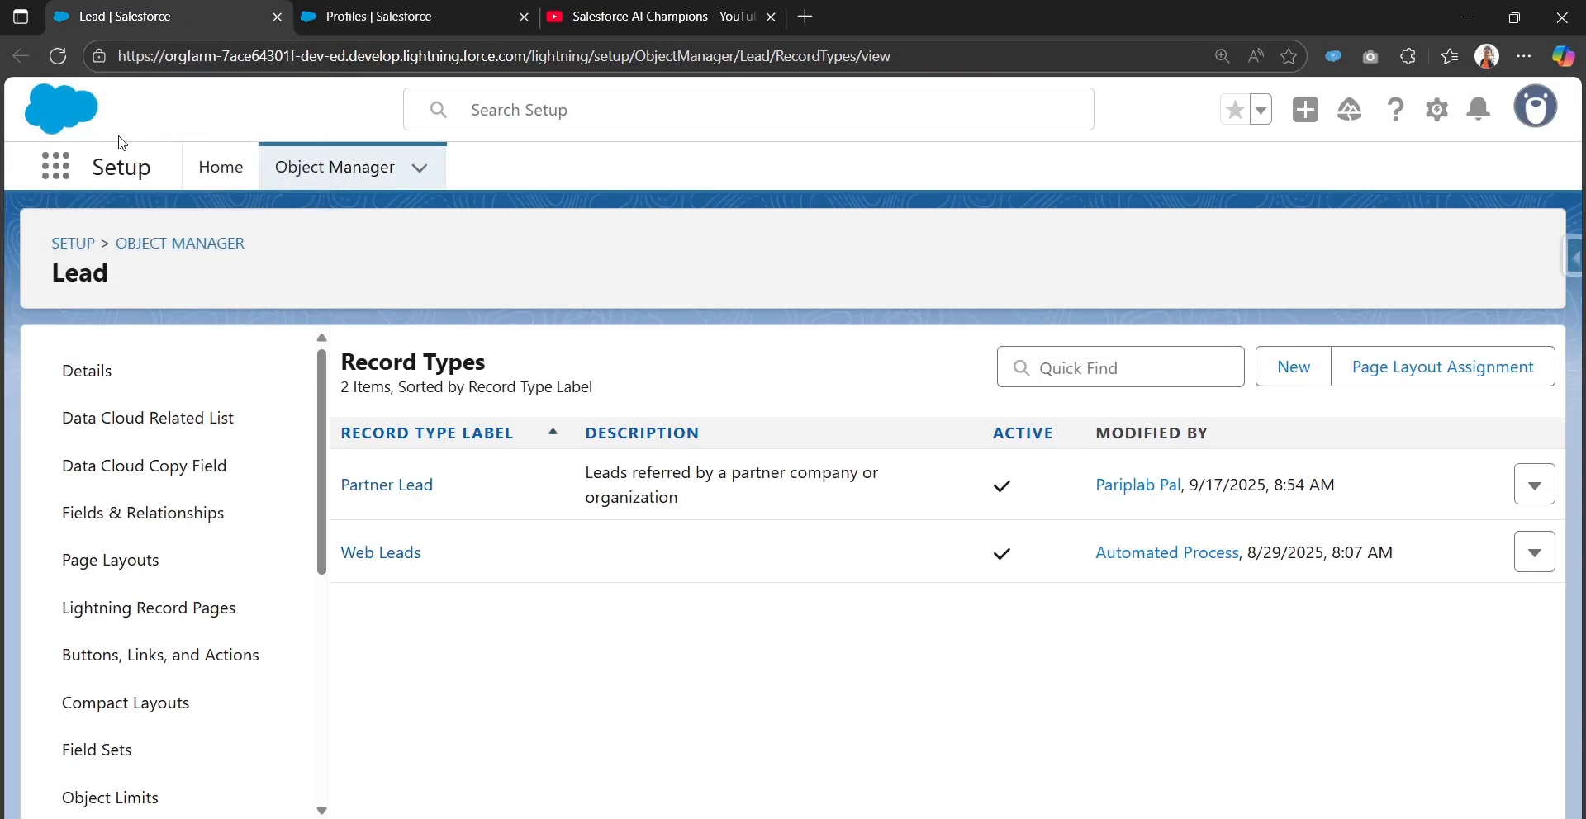
Reopen Leads via App Launcher and start a new lead with Partner Lead preselected
{"action": "left_click", "coordinate": [49, 182]}
{"action": "type", "text": "lead"}
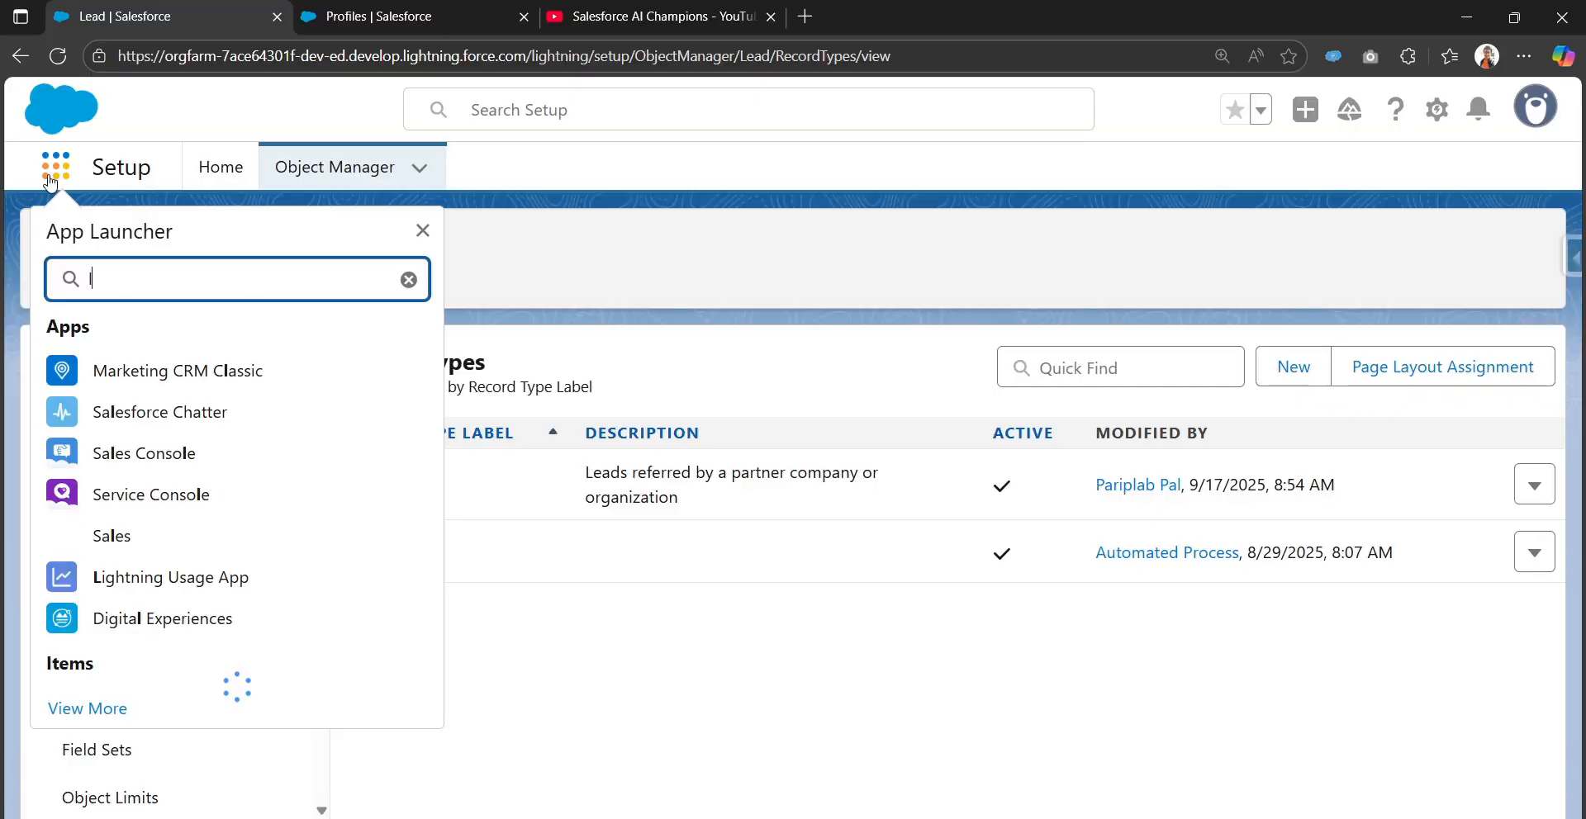
{"action": "type", "text": "s"}
{"action": "left_click", "coordinate": [83, 451]}
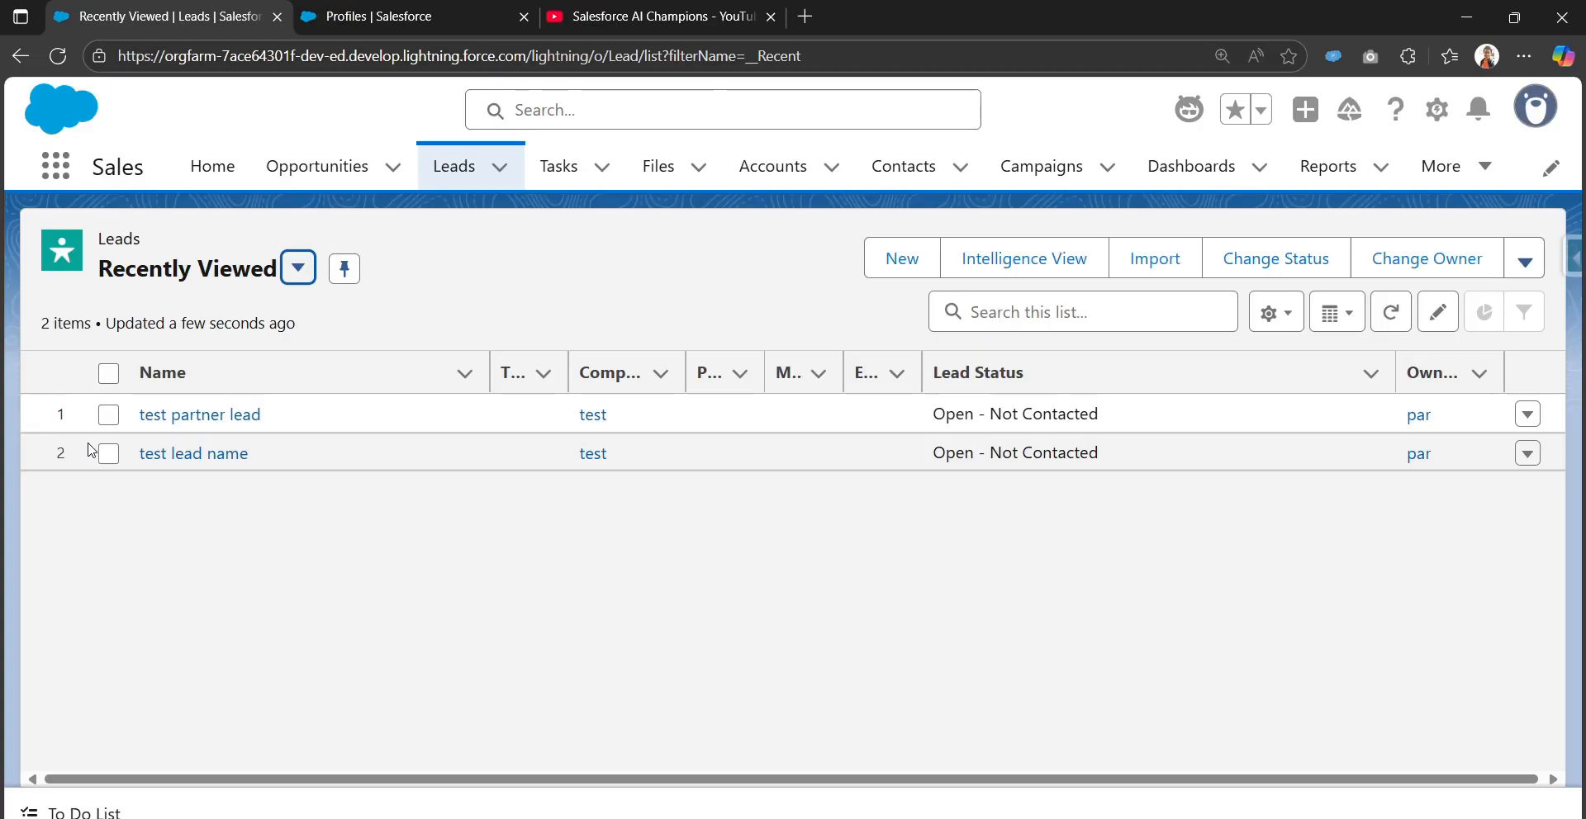
{"action": "left_click", "coordinate": [909, 262]}
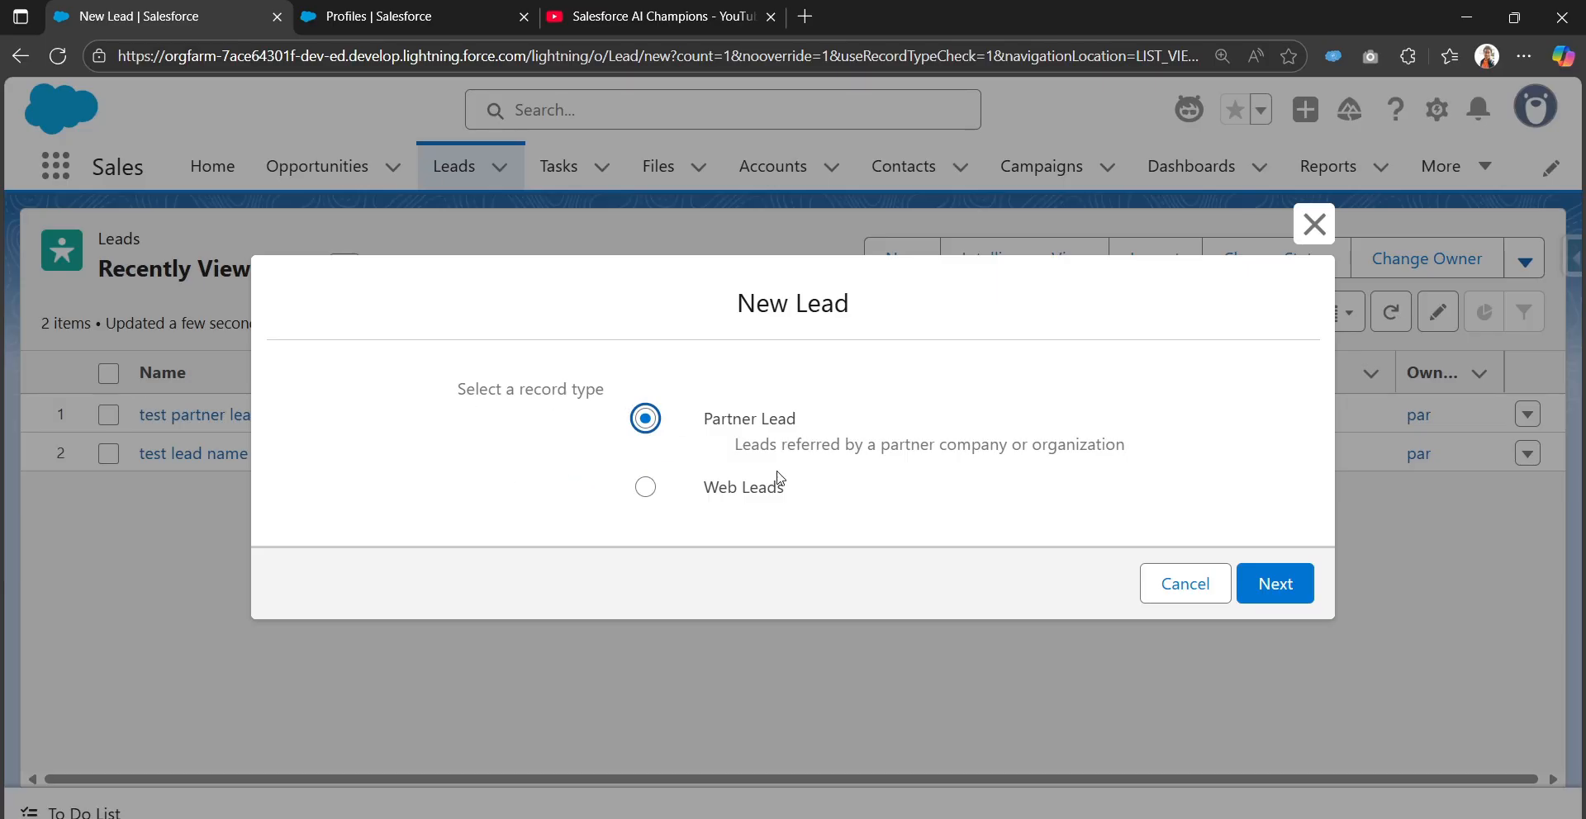
{"action": "left_click", "coordinate": [1291, 586]}
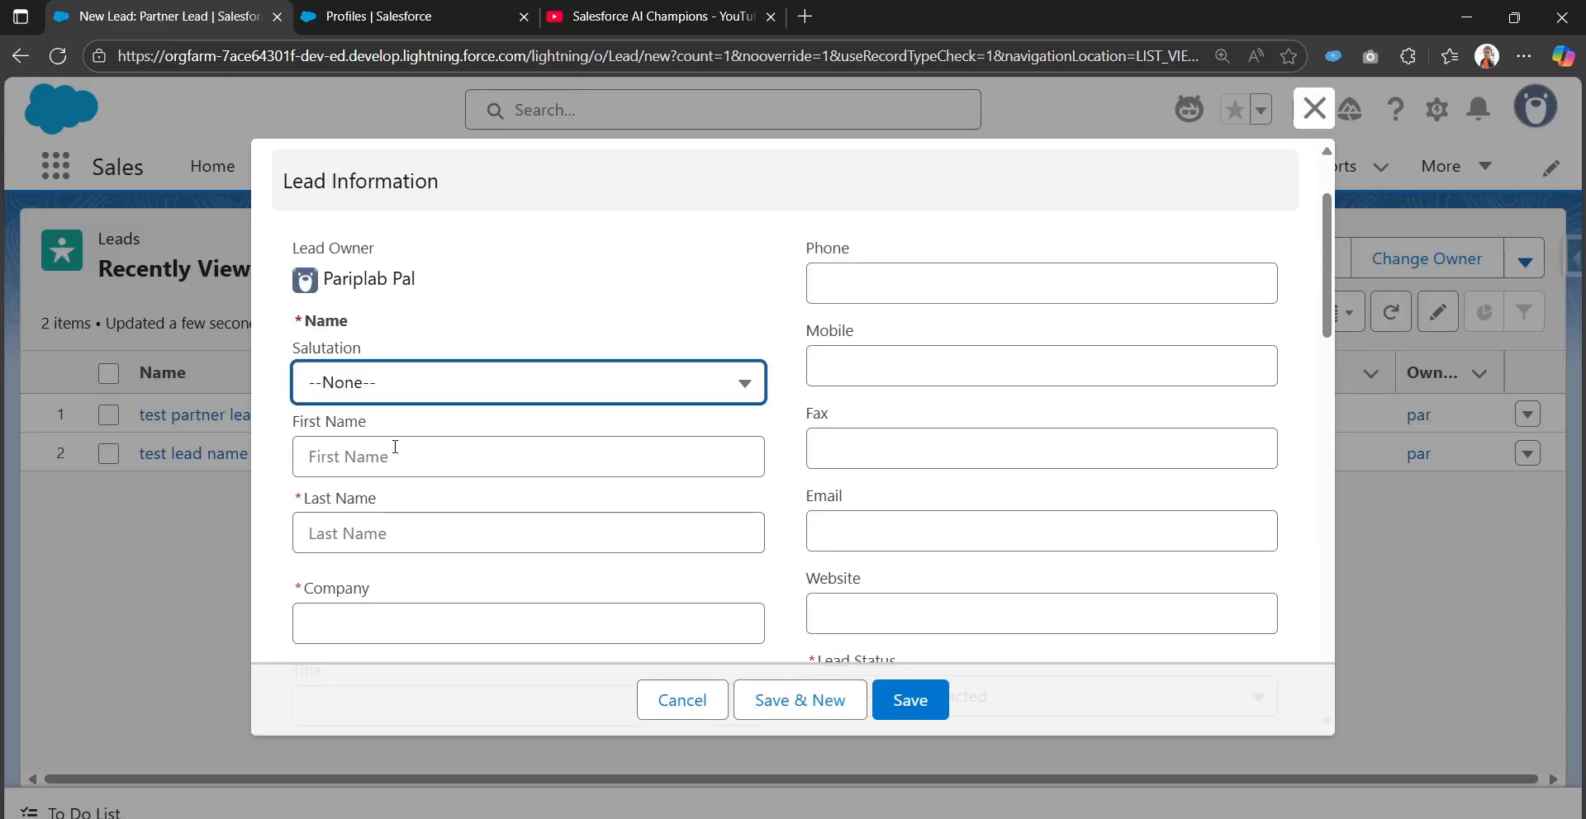